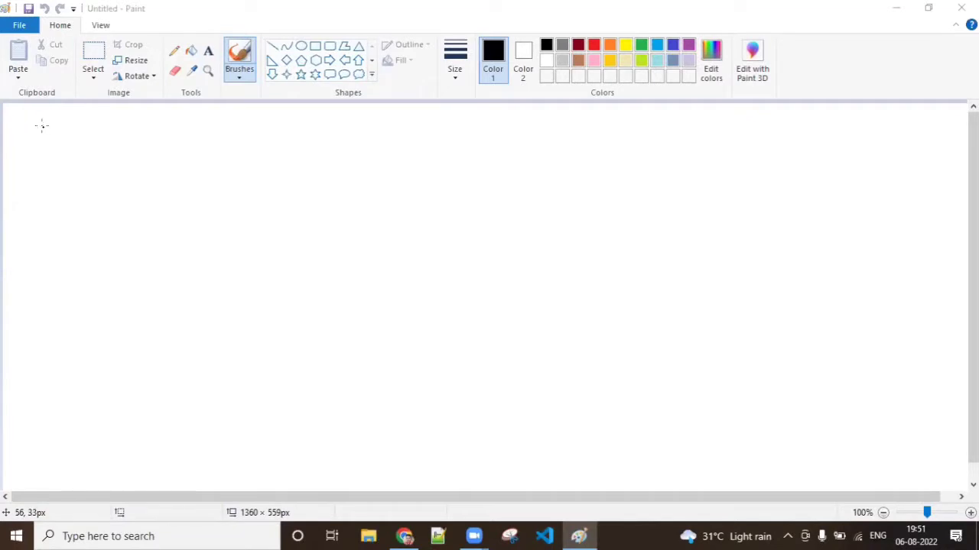
# Handwrite the starred black heading "Cross object Formula Field" across the canvas's upper area and circle "Formula Field" in red
pyautogui.click(42, 126)
pyautogui.moveTo(46, 126)
pyautogui.mouseDown()
pyautogui.moveTo(39, 132)
pyautogui.moveTo(208, 138)
pyautogui.moveTo(295, 129)
pyautogui.moveTo(407, 141)
pyautogui.moveTo(421, 128)
pyautogui.moveTo(440, 142)
pyautogui.moveTo(508, 134)
pyautogui.moveTo(506, 144)
pyautogui.mouseUp()
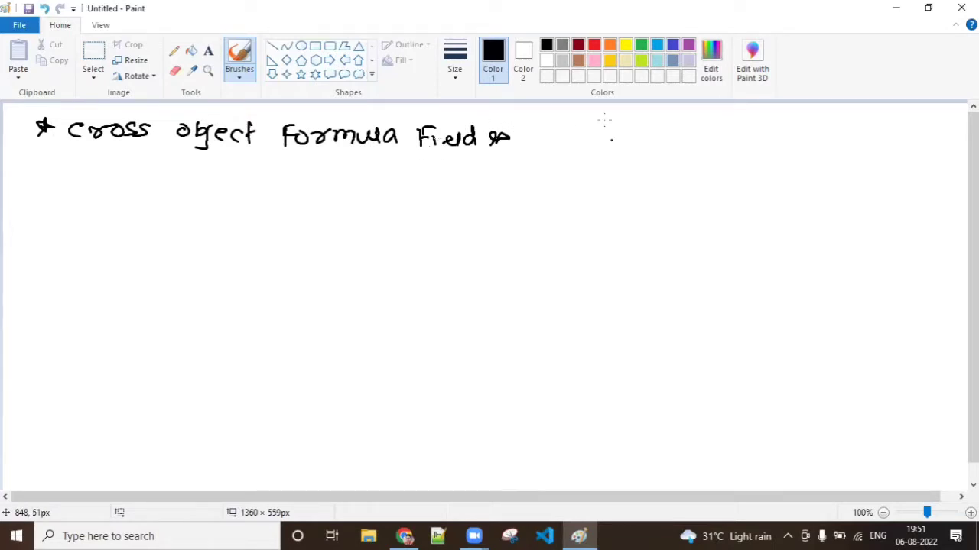
pyautogui.click(594, 44)
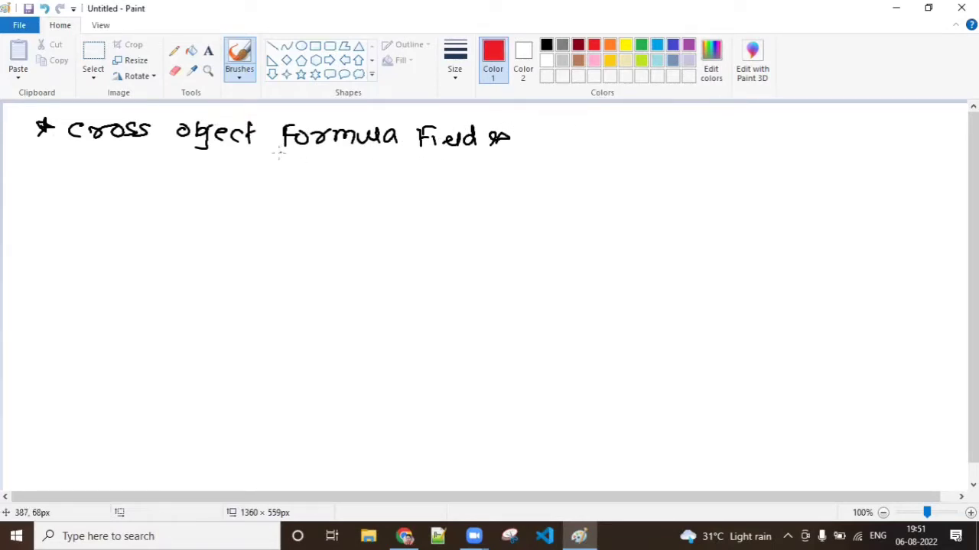
pyautogui.moveTo(278, 154)
pyautogui.mouseDown()
pyautogui.moveTo(480, 164)
pyautogui.moveTo(464, 108)
pyautogui.moveTo(341, 108)
pyautogui.moveTo(269, 124)
pyautogui.moveTo(303, 156)
pyautogui.mouseUp()
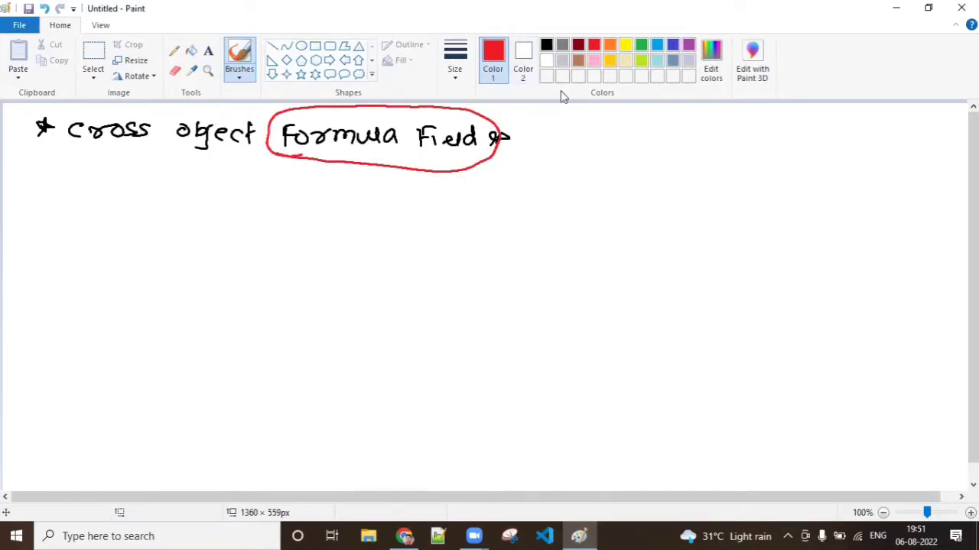
# Handwrite the black column headings "Formula" and "Cross object Formula" with a vertical dividing line between them
pyautogui.click(546, 44)
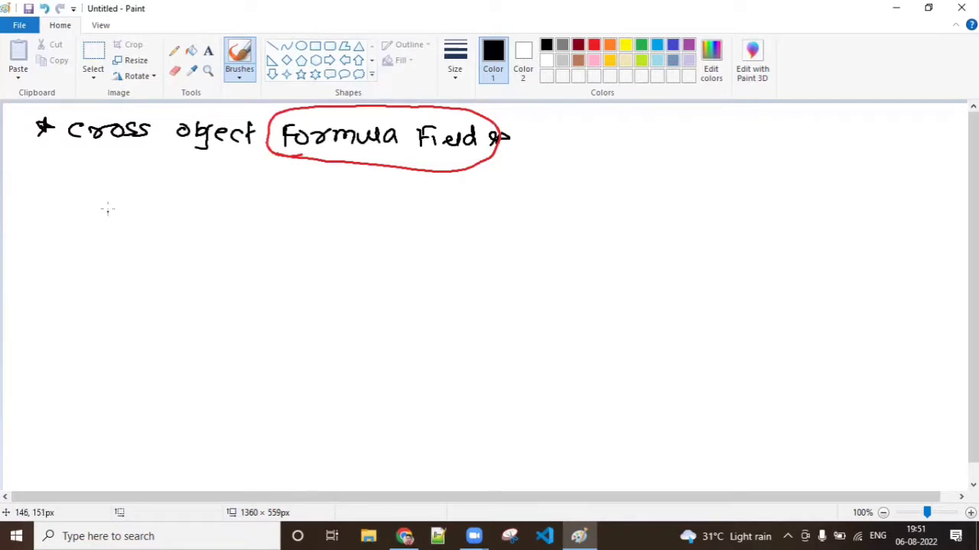
pyautogui.moveTo(107, 208)
pyautogui.mouseDown()
pyautogui.moveTo(107, 221)
pyautogui.moveTo(238, 223)
pyautogui.mouseUp()
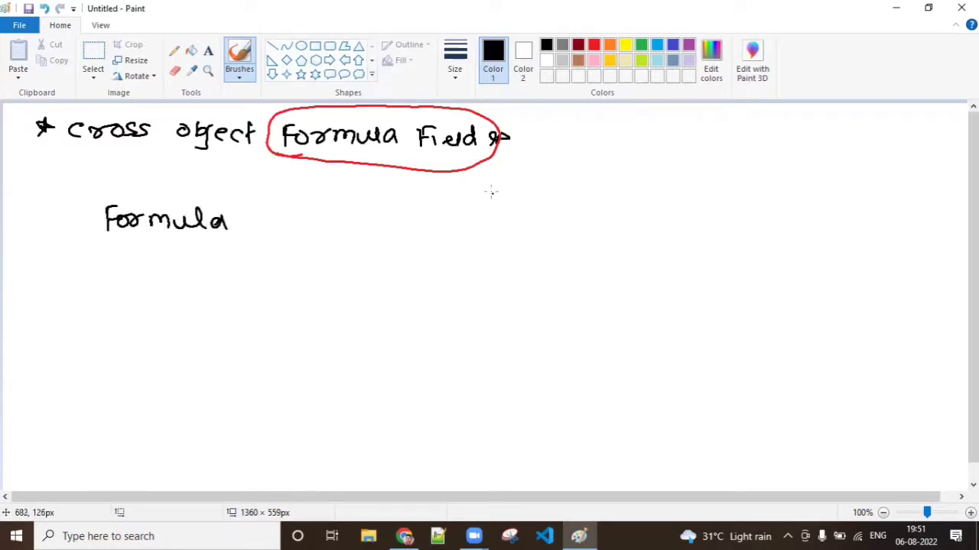
pyautogui.moveTo(489, 188); pyautogui.dragTo(461, 461)
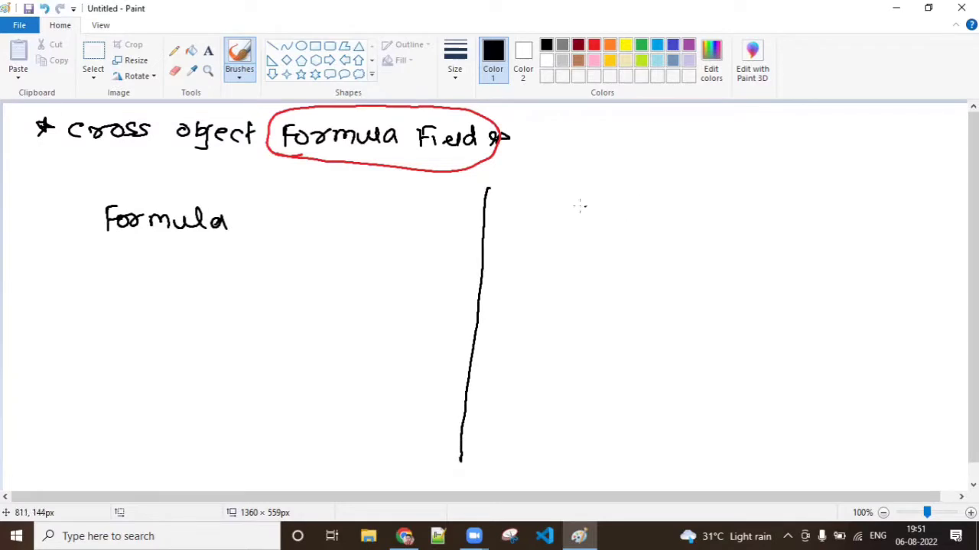
pyautogui.moveTo(559, 210)
pyautogui.mouseDown()
pyautogui.moveTo(674, 219)
pyautogui.moveTo(682, 234)
pyautogui.moveTo(714, 212)
pyautogui.moveTo(760, 207)
pyautogui.moveTo(772, 218)
pyautogui.moveTo(888, 222)
pyautogui.mouseUp()
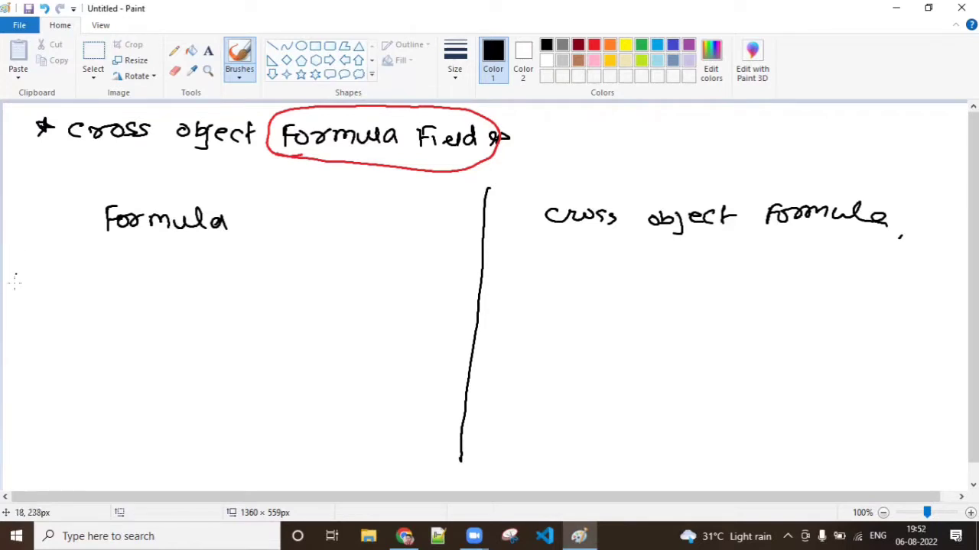
# Number the first comparison point with a circled 1 and handwrite "Read" under both column headings
pyautogui.moveTo(37, 279); pyautogui.dragTo(39, 290)
pyautogui.moveTo(37, 275)
pyautogui.mouseDown()
pyautogui.moveTo(48, 296)
pyautogui.moveTo(38, 274)
pyautogui.mouseUp()
pyautogui.moveTo(70, 275)
pyautogui.mouseDown()
pyautogui.moveTo(68, 294)
pyautogui.moveTo(99, 295)
pyautogui.mouseUp()
pyautogui.moveTo(116, 284); pyautogui.dragTo(126, 295)
pyautogui.moveTo(131, 266); pyautogui.dragTo(132, 298)
pyautogui.moveTo(508, 274)
pyautogui.mouseDown()
pyautogui.moveTo(510, 289)
pyautogui.moveTo(564, 300)
pyautogui.mouseUp()
pyautogui.moveTo(575, 272); pyautogui.dragTo(572, 306)
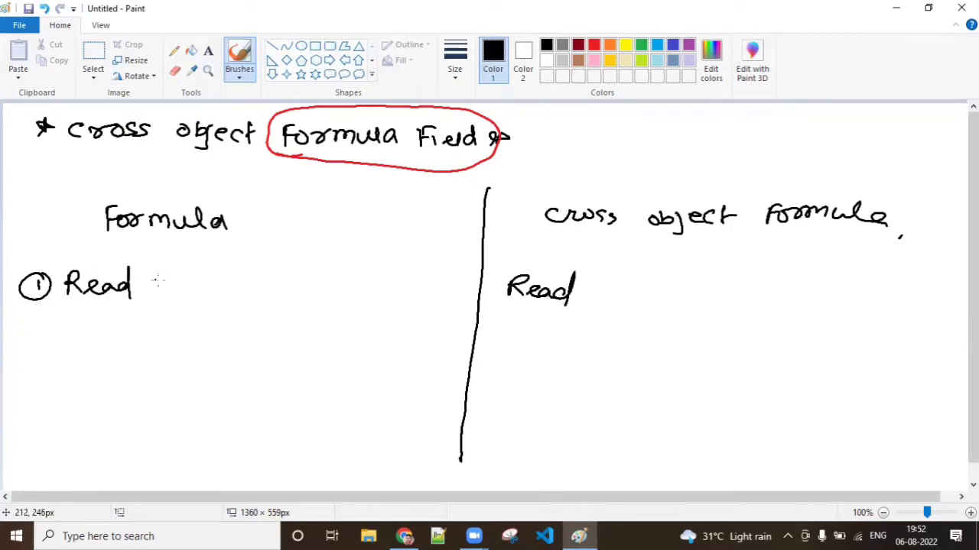
# Complete the first point in the Formula column so it reads "Read only Field"
pyautogui.moveTo(162, 278); pyautogui.dragTo(198, 292)
pyautogui.moveTo(200, 278)
pyautogui.mouseDown()
pyautogui.moveTo(214, 280)
pyautogui.moveTo(201, 306)
pyautogui.mouseUp()
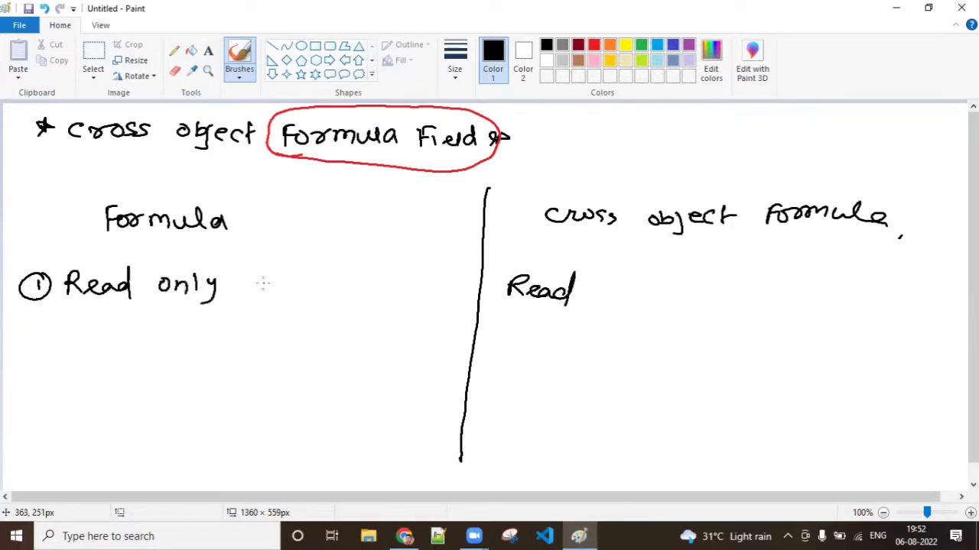
pyautogui.moveTo(257, 271)
pyautogui.mouseDown()
pyautogui.moveTo(255, 295)
pyautogui.moveTo(277, 272)
pyautogui.mouseUp()
pyautogui.moveTo(260, 286); pyautogui.dragTo(273, 286)
pyautogui.moveTo(280, 289)
pyautogui.mouseDown()
pyautogui.moveTo(282, 300)
pyautogui.moveTo(301, 298)
pyautogui.mouseUp()
pyautogui.moveTo(306, 278); pyautogui.dragTo(316, 300)
pyautogui.moveTo(328, 273); pyautogui.dragTo(330, 307)
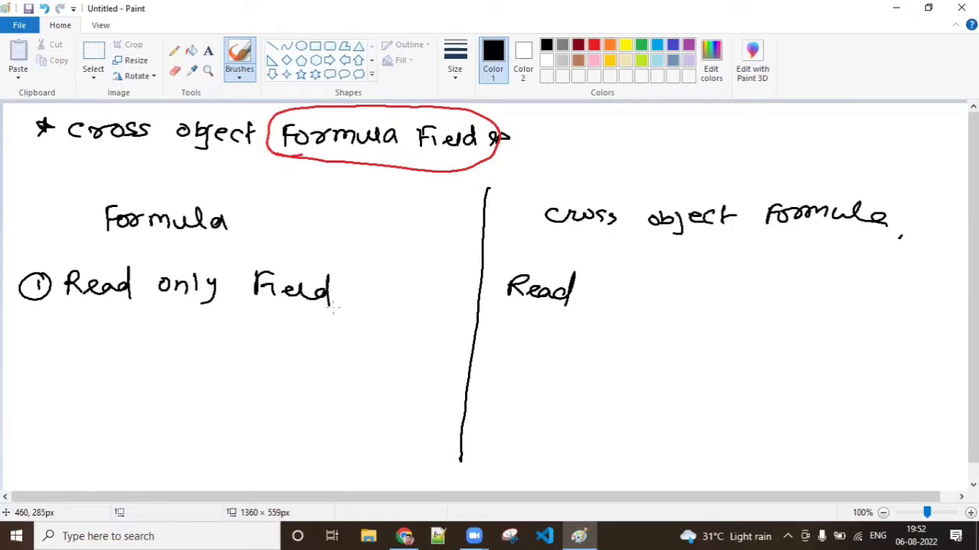
# Complete the first point in the Cross object Formula column so it reads "Read only Field."
pyautogui.moveTo(604, 287)
pyautogui.mouseDown()
pyautogui.moveTo(649, 299)
pyautogui.moveTo(652, 312)
pyautogui.mouseUp()
pyautogui.moveTo(697, 284); pyautogui.dragTo(696, 308)
pyautogui.moveTo(697, 283)
pyautogui.mouseDown()
pyautogui.moveTo(711, 282)
pyautogui.moveTo(713, 293)
pyautogui.mouseUp()
pyautogui.moveTo(722, 293); pyautogui.dragTo(734, 306)
pyautogui.moveTo(741, 287)
pyautogui.mouseDown()
pyautogui.moveTo(743, 307)
pyautogui.moveTo(753, 306)
pyautogui.mouseUp()
pyautogui.moveTo(764, 283); pyautogui.dragTo(766, 307)
pyautogui.click(773, 315)
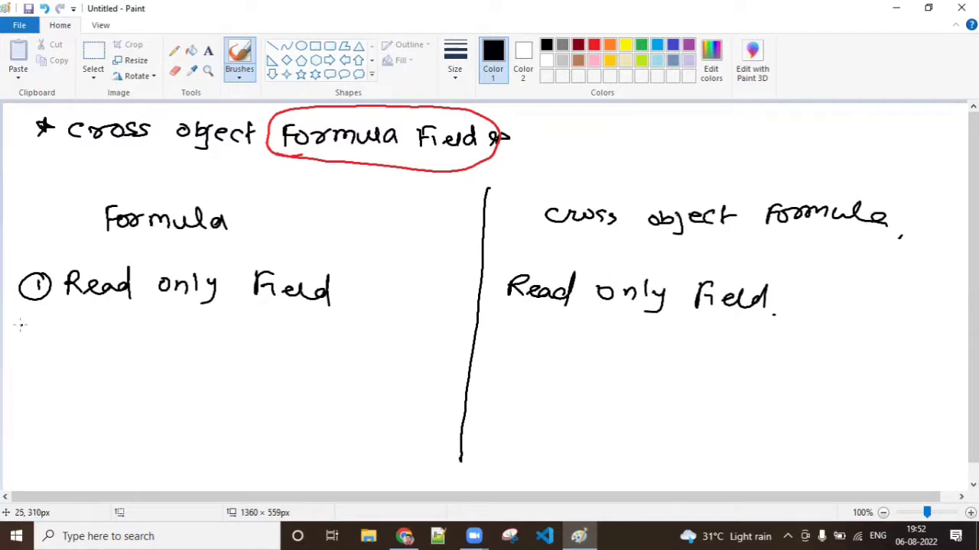
# Add a second point numbered with a circled 2, with a check mark and "Run" in both columns
pyautogui.moveTo(20, 325)
pyautogui.mouseDown()
pyautogui.moveTo(31, 335)
pyautogui.moveTo(44, 325)
pyautogui.mouseUp()
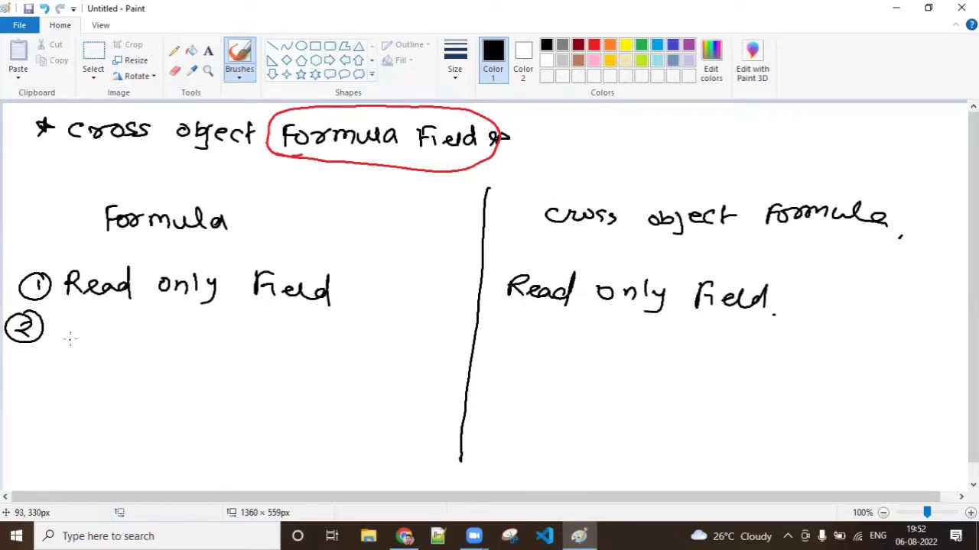
pyautogui.moveTo(70, 339)
pyautogui.mouseDown()
pyautogui.moveTo(80, 349)
pyautogui.moveTo(115, 329)
pyautogui.mouseUp()
pyautogui.moveTo(489, 337)
pyautogui.mouseDown()
pyautogui.moveTo(503, 346)
pyautogui.moveTo(524, 331)
pyautogui.mouseUp()
pyautogui.moveTo(538, 334)
pyautogui.mouseDown()
pyautogui.moveTo(539, 353)
pyautogui.moveTo(591, 357)
pyautogui.mouseUp()
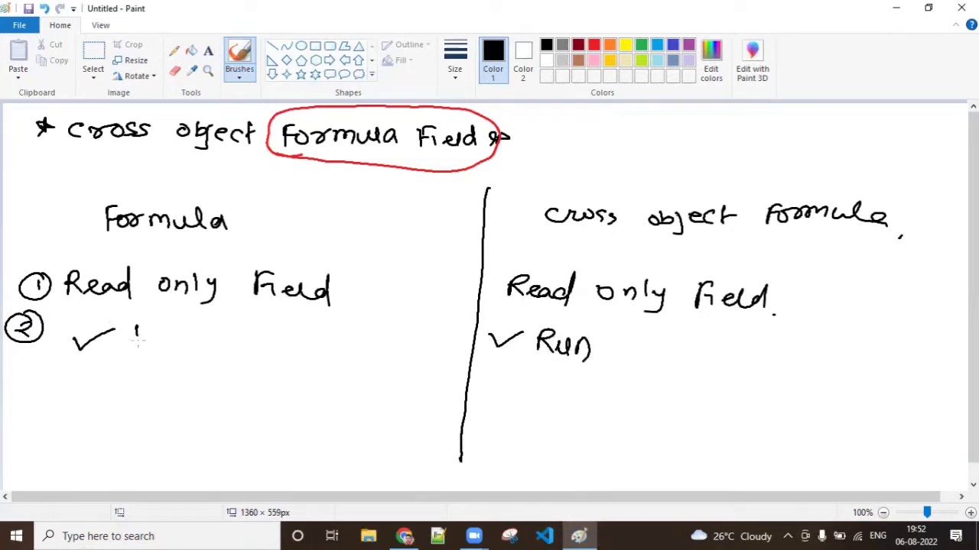
pyautogui.moveTo(137, 331); pyautogui.dragTo(137, 347)
pyautogui.moveTo(138, 327)
pyautogui.mouseDown()
pyautogui.moveTo(157, 347)
pyautogui.moveTo(191, 347)
pyautogui.mouseUp()
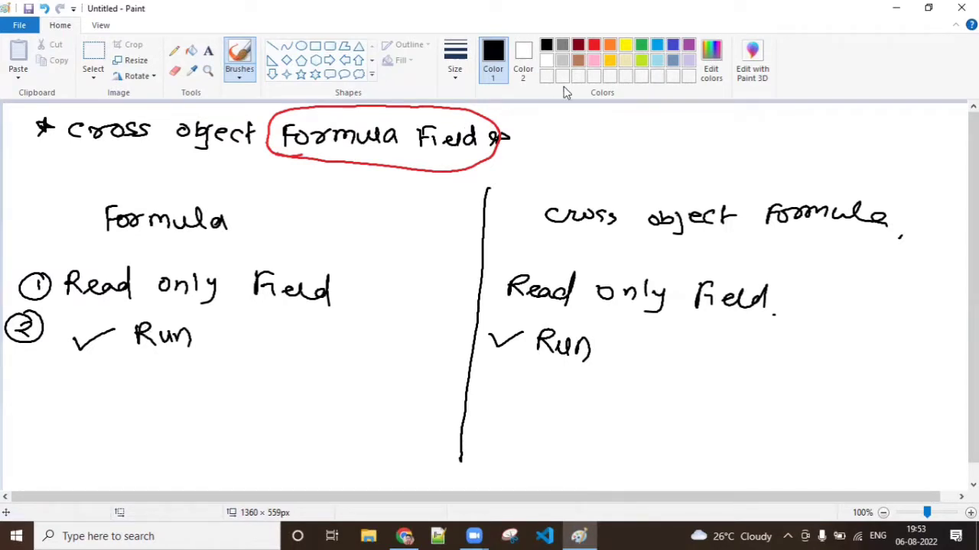
# Draw a red horizontal line below the second point and write a double-underlined "Same object" under the Formula column
pyautogui.click(594, 45)
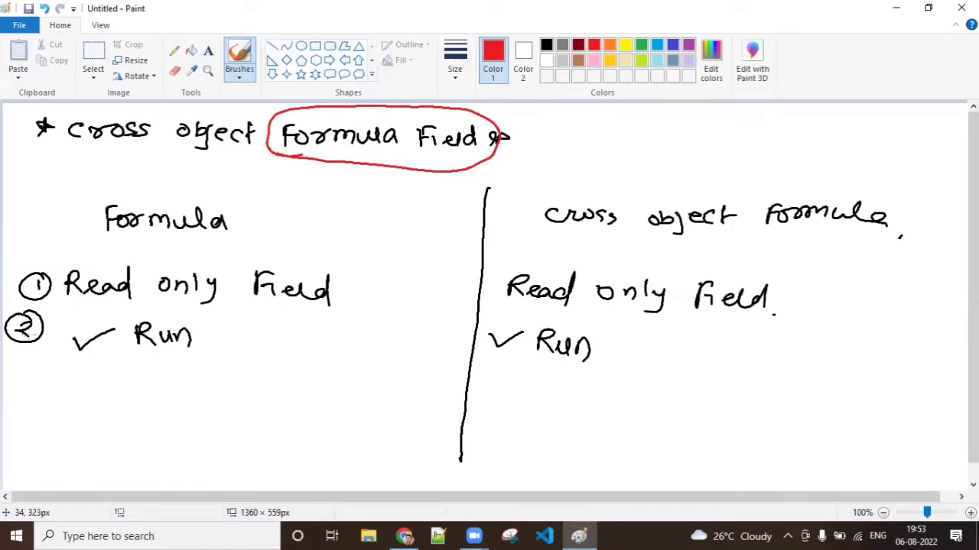
pyautogui.moveTo(13, 368)
pyautogui.mouseDown()
pyautogui.moveTo(382, 359)
pyautogui.moveTo(904, 380)
pyautogui.mouseUp()
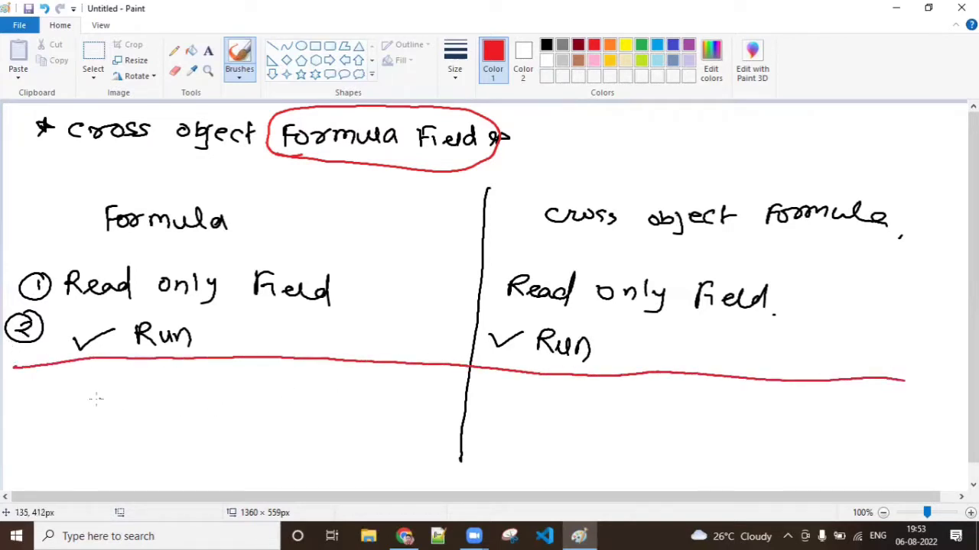
pyautogui.moveTo(77, 390)
pyautogui.mouseDown()
pyautogui.moveTo(56, 398)
pyautogui.moveTo(79, 407)
pyautogui.moveTo(166, 387)
pyautogui.moveTo(169, 416)
pyautogui.moveTo(190, 392)
pyautogui.moveTo(217, 386)
pyautogui.moveTo(142, 447)
pyautogui.mouseUp()
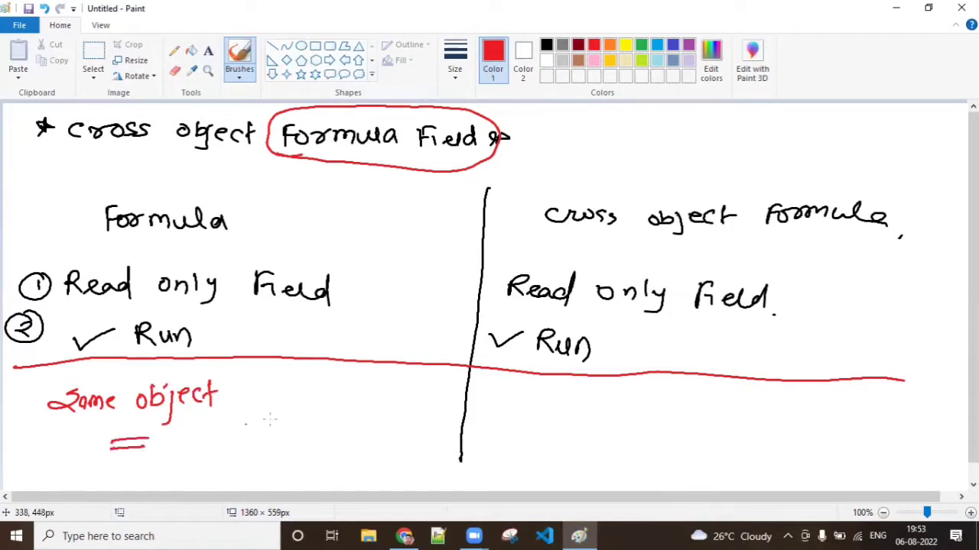
# Draw a red box beside "Same object" and write "Hotel staff" with a check mark, "Date:" and a ticked "Age" inside
pyautogui.moveTo(268, 358); pyautogui.dragTo(264, 489)
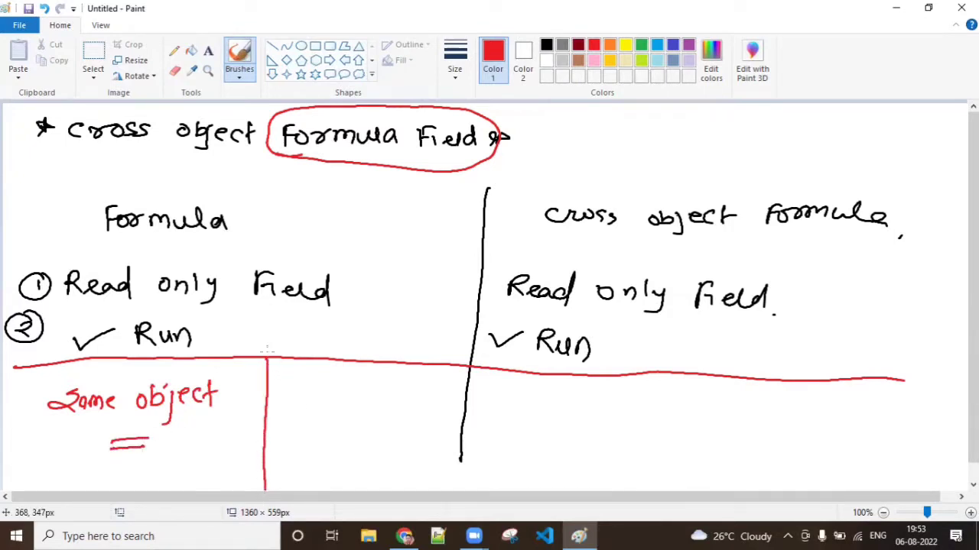
pyautogui.moveTo(267, 354)
pyautogui.mouseDown()
pyautogui.moveTo(423, 373)
pyautogui.moveTo(413, 481)
pyautogui.moveTo(278, 479)
pyautogui.mouseUp()
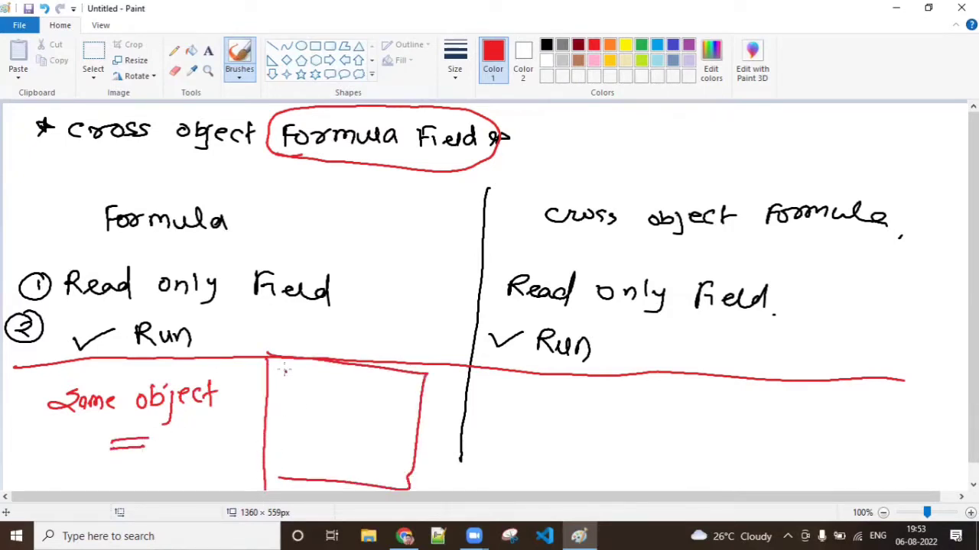
pyautogui.moveTo(283, 371)
pyautogui.mouseDown()
pyautogui.moveTo(349, 374)
pyautogui.moveTo(397, 396)
pyautogui.mouseUp()
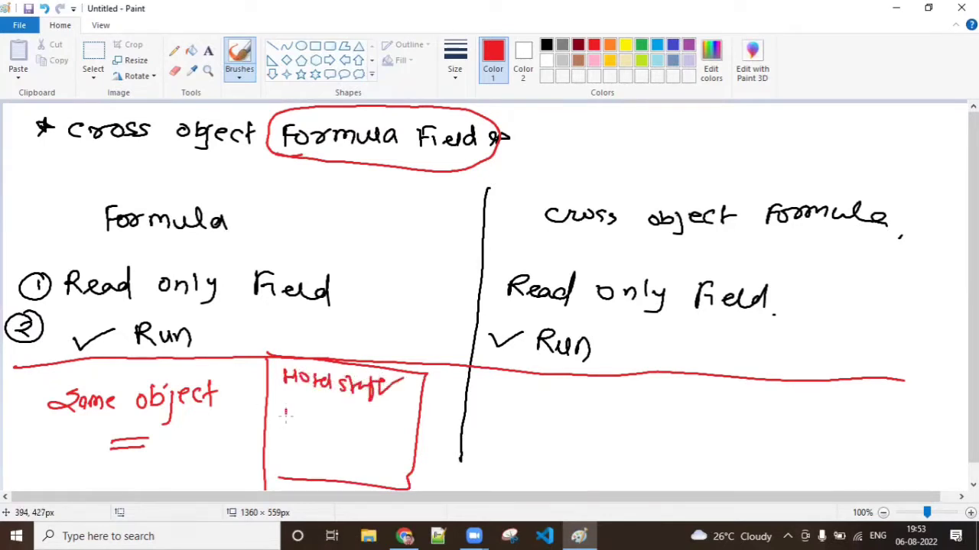
pyautogui.moveTo(285, 410); pyautogui.dragTo(339, 423)
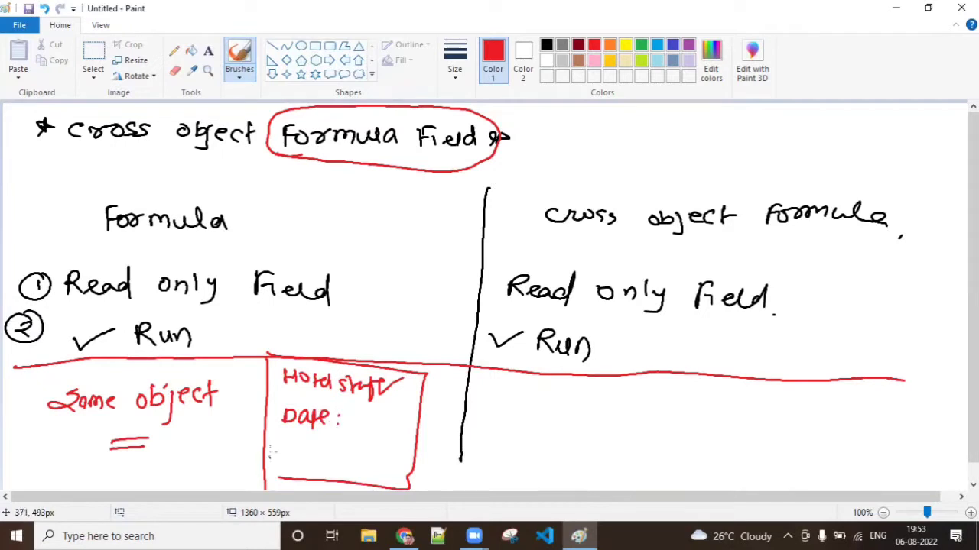
pyautogui.moveTo(274, 451)
pyautogui.mouseDown()
pyautogui.moveTo(329, 443)
pyautogui.moveTo(365, 457)
pyautogui.moveTo(408, 443)
pyautogui.mouseUp()
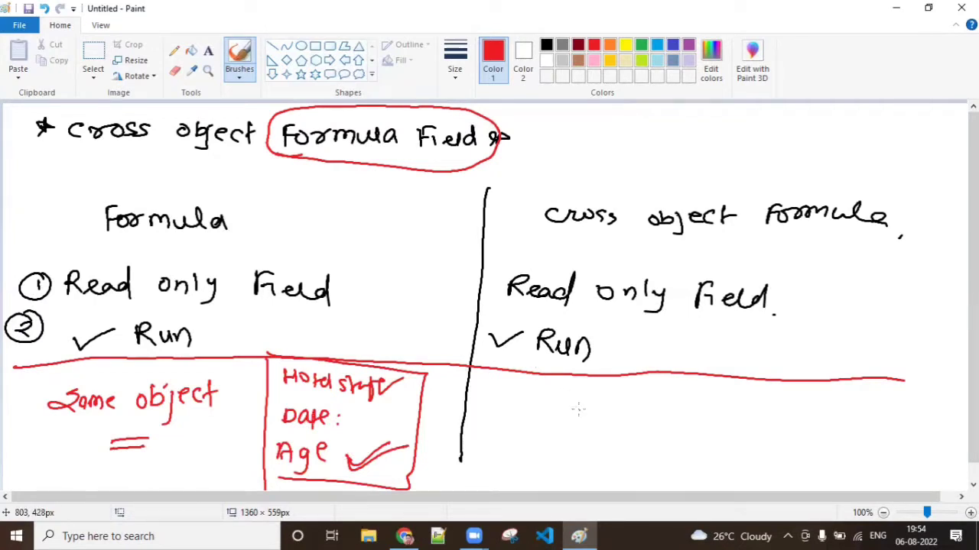
# Draw two red rectangles side by side below the red line in the Cross object Formula column
pyautogui.moveTo(535, 390); pyautogui.dragTo(644, 390)
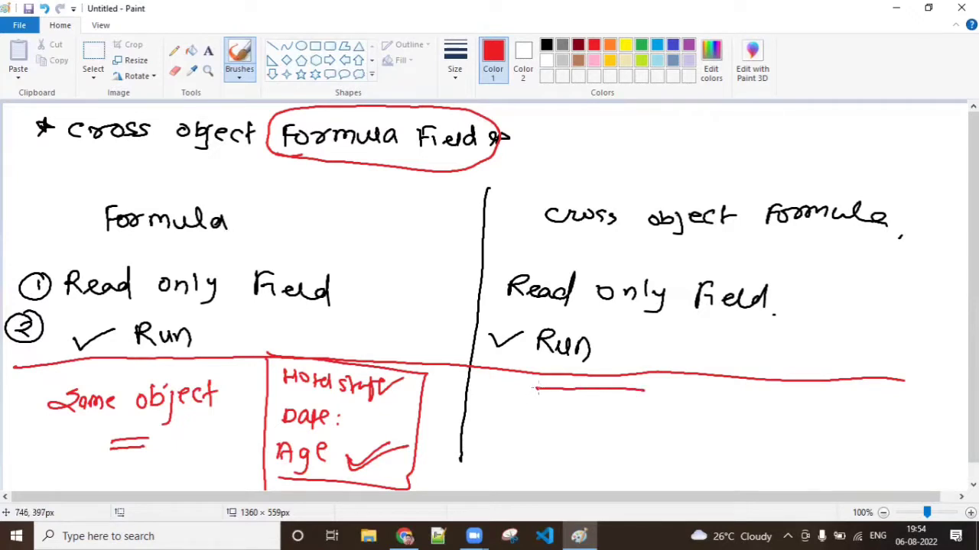
pyautogui.moveTo(537, 388)
pyautogui.mouseDown()
pyautogui.moveTo(533, 469)
pyautogui.moveTo(661, 473)
pyautogui.moveTo(652, 391)
pyautogui.moveTo(638, 389)
pyautogui.mouseUp()
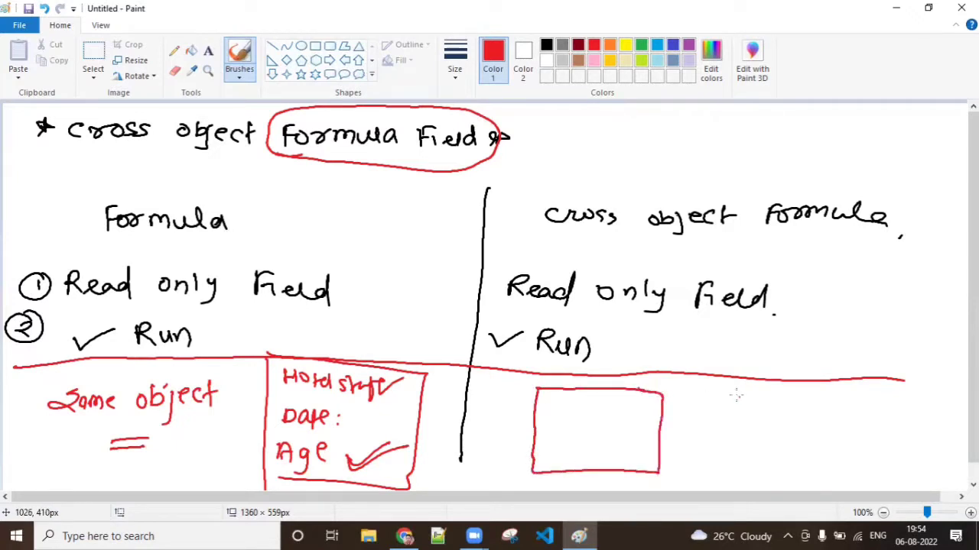
pyautogui.moveTo(736, 395)
pyautogui.mouseDown()
pyautogui.moveTo(723, 468)
pyautogui.moveTo(869, 401)
pyautogui.moveTo(753, 490)
pyautogui.mouseUp()
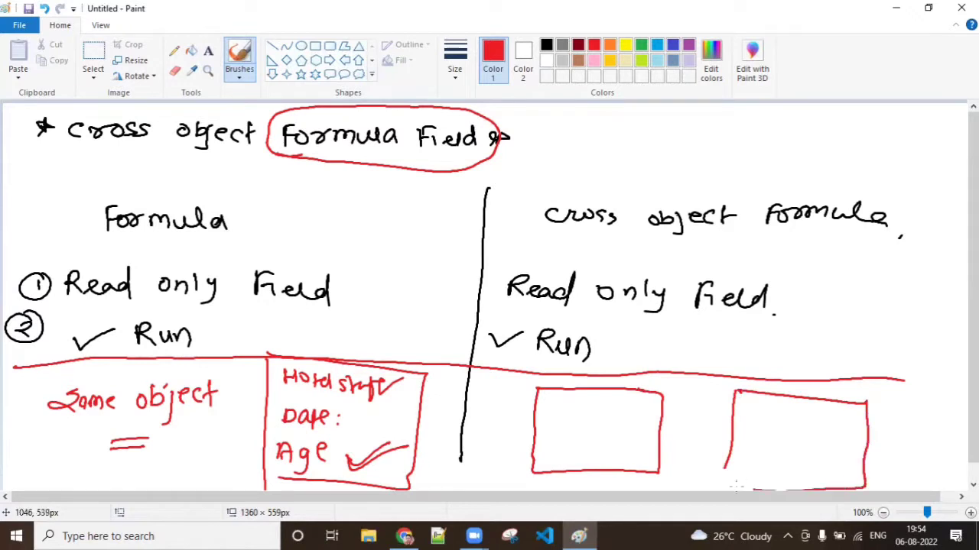
pyautogui.moveTo(726, 451); pyautogui.dragTo(752, 489)
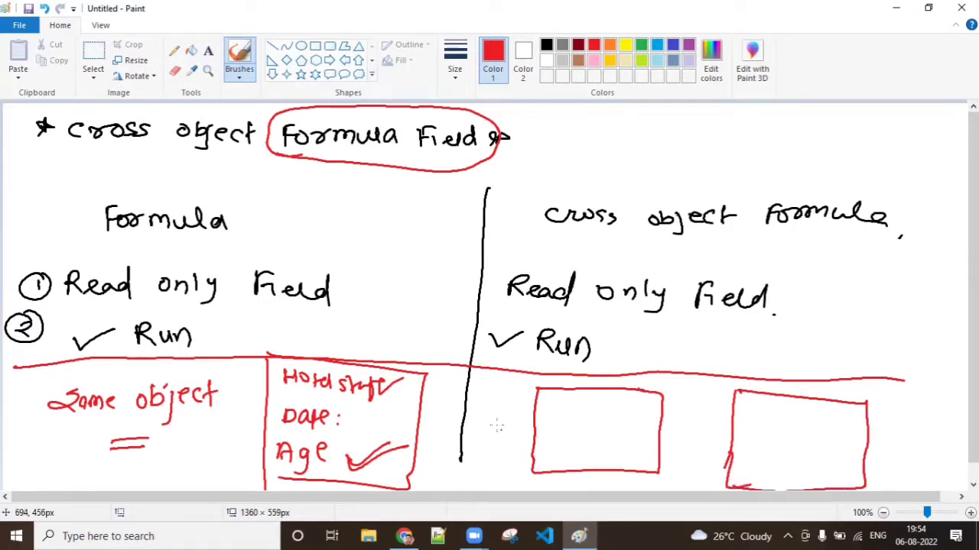
# Label the two red rectangles "Hotel" and "Room" and connect them with a double-headed arrow
pyautogui.moveTo(554, 366)
pyautogui.mouseDown()
pyautogui.moveTo(598, 365)
pyautogui.moveTo(607, 376)
pyautogui.mouseUp()
pyautogui.moveTo(748, 353)
pyautogui.mouseDown()
pyautogui.moveTo(763, 373)
pyautogui.moveTo(789, 366)
pyautogui.moveTo(815, 374)
pyautogui.mouseUp()
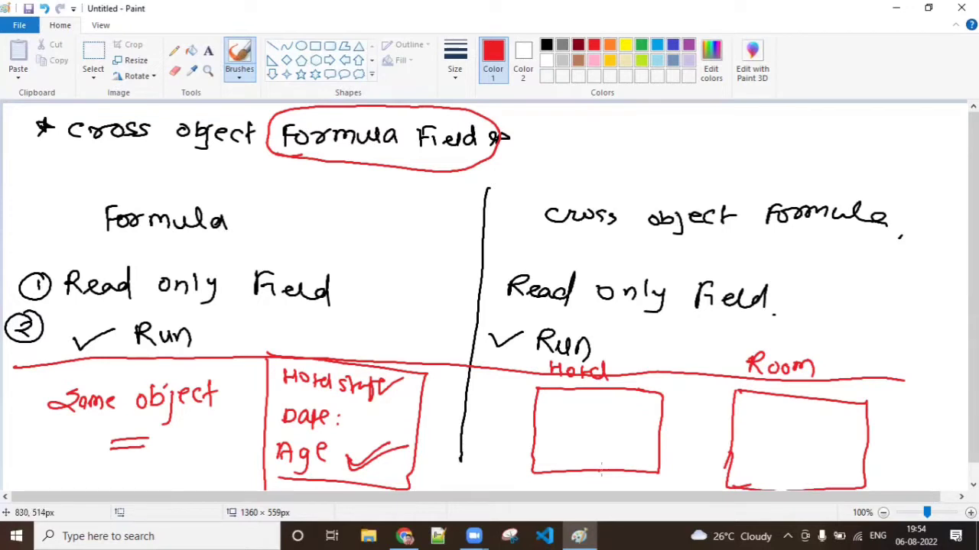
pyautogui.moveTo(659, 430)
pyautogui.mouseDown()
pyautogui.moveTo(733, 431)
pyautogui.moveTo(660, 431)
pyautogui.moveTo(723, 444)
pyautogui.mouseUp()
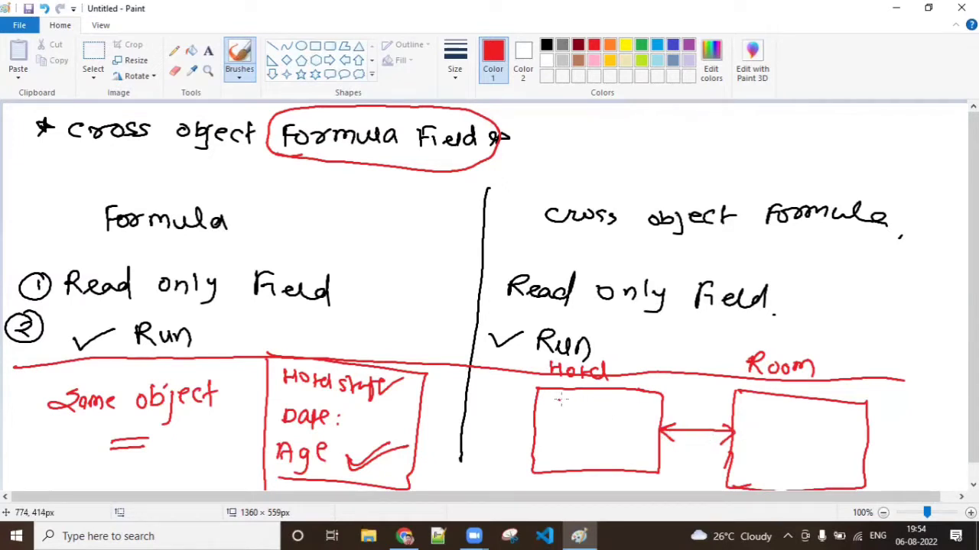
# Write "Taj" in the Hotel box and "Choose Hotel:" in the Room box, adding a small box beside it with "Taj" in green
pyautogui.moveTo(558, 399); pyautogui.dragTo(574, 399)
pyautogui.moveTo(566, 400); pyautogui.dragTo(588, 425)
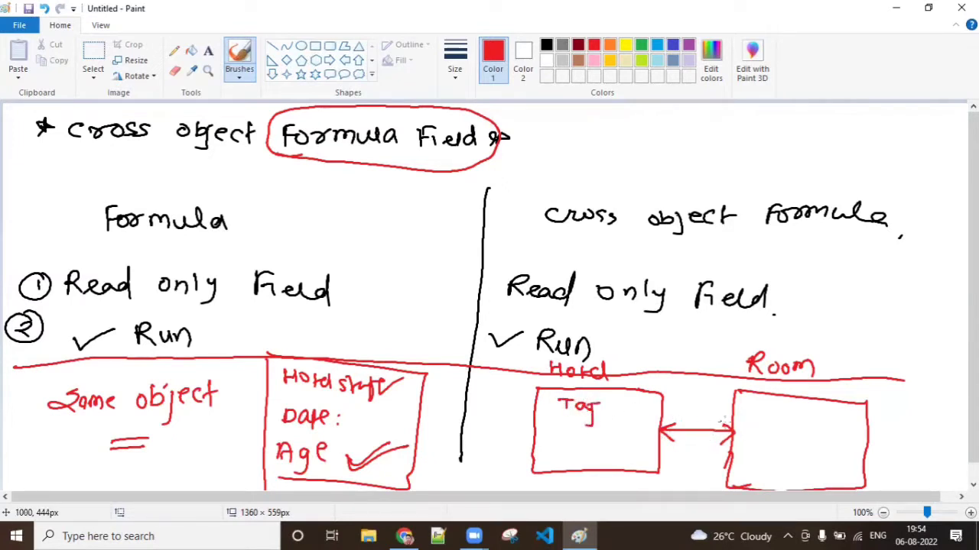
pyautogui.moveTo(736, 430)
pyautogui.mouseDown()
pyautogui.moveTo(737, 443)
pyautogui.moveTo(863, 434)
pyautogui.moveTo(879, 453)
pyautogui.moveTo(953, 456)
pyautogui.moveTo(880, 455)
pyautogui.mouseUp()
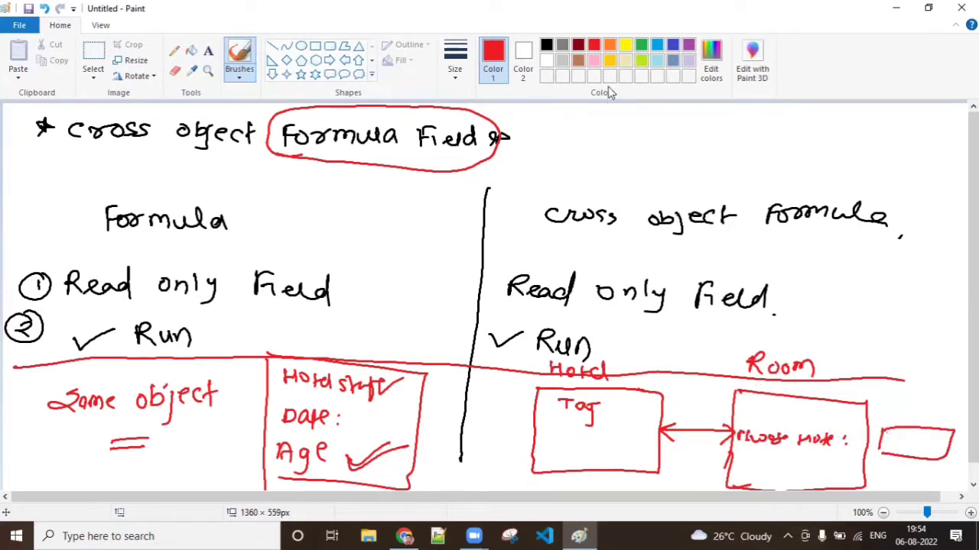
pyautogui.click(640, 44)
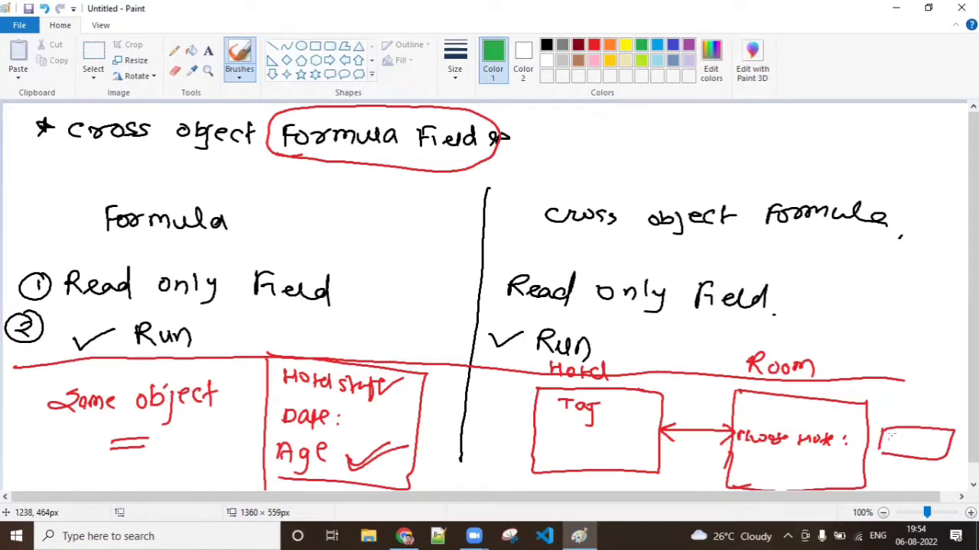
pyautogui.moveTo(889, 434)
pyautogui.mouseDown()
pyautogui.moveTo(909, 433)
pyautogui.moveTo(891, 447)
pyautogui.moveTo(918, 460)
pyautogui.moveTo(907, 464)
pyautogui.mouseUp()
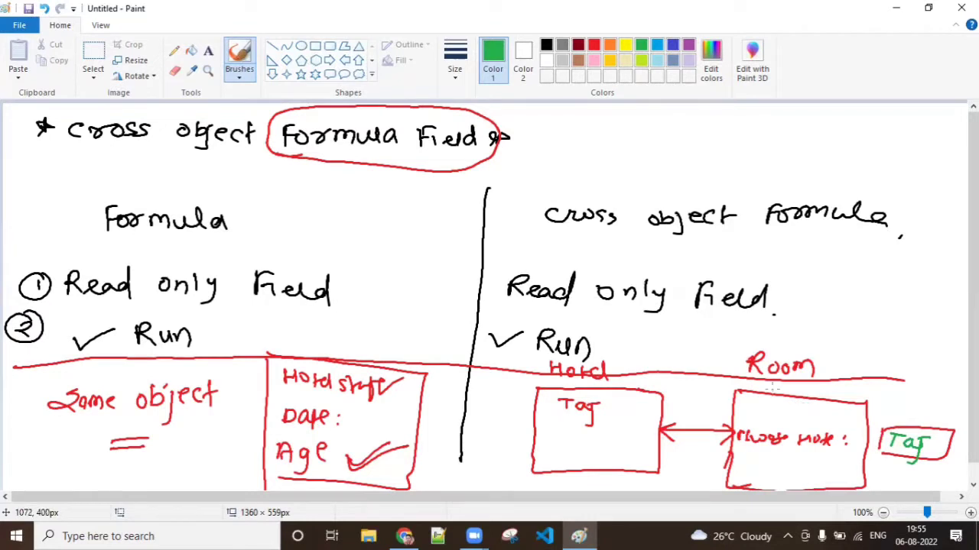
# Write "Hotel Name: Taj" in green below "Choose Hotel:", and mark the Hotel box's "Taj" with a circle and the Room box with a tick
pyautogui.moveTo(471, 406); pyautogui.dragTo(494, 402)
pyautogui.moveTo(735, 459)
pyautogui.mouseDown()
pyautogui.moveTo(883, 462)
pyautogui.moveTo(886, 492)
pyautogui.moveTo(916, 462)
pyautogui.mouseUp()
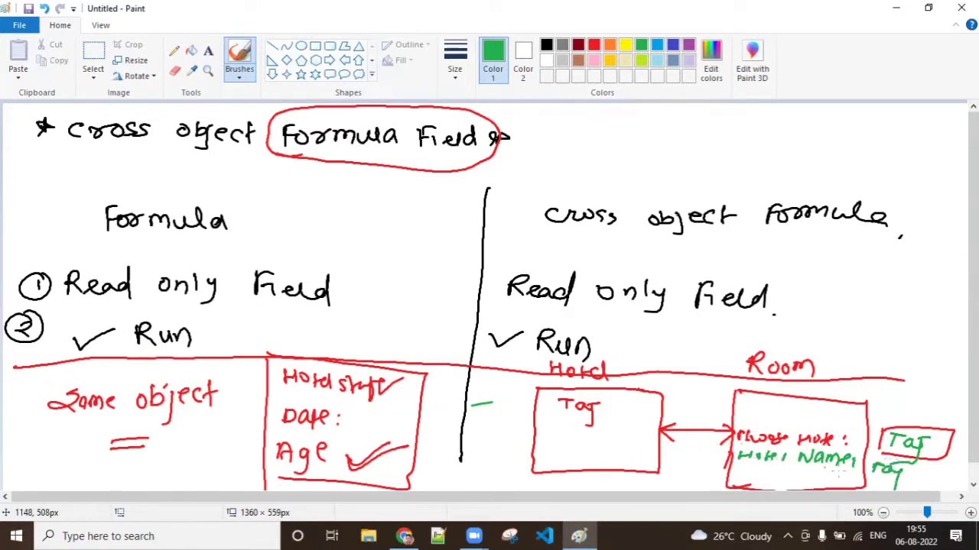
pyautogui.moveTo(589, 391)
pyautogui.mouseDown()
pyautogui.moveTo(631, 440)
pyautogui.moveTo(590, 389)
pyautogui.mouseUp()
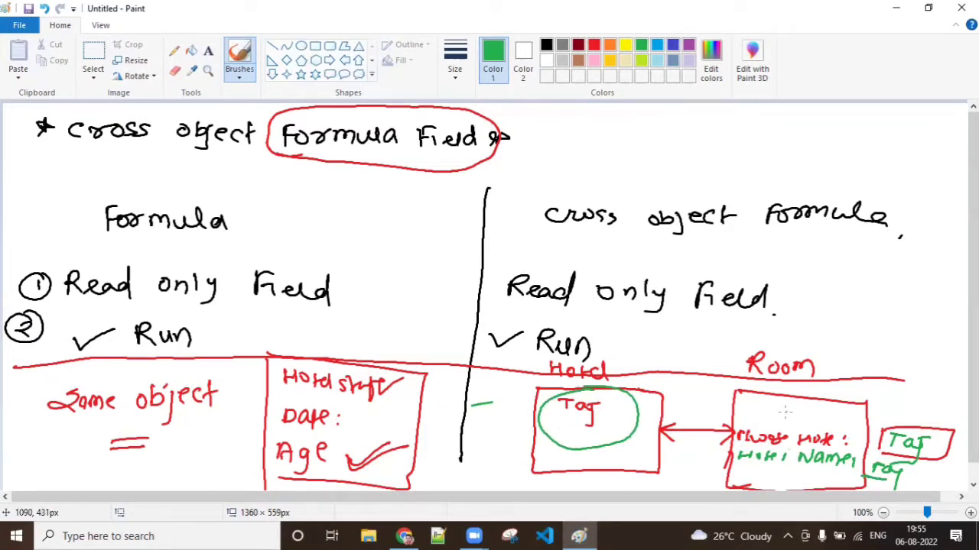
pyautogui.moveTo(783, 414); pyautogui.dragTo(839, 406)
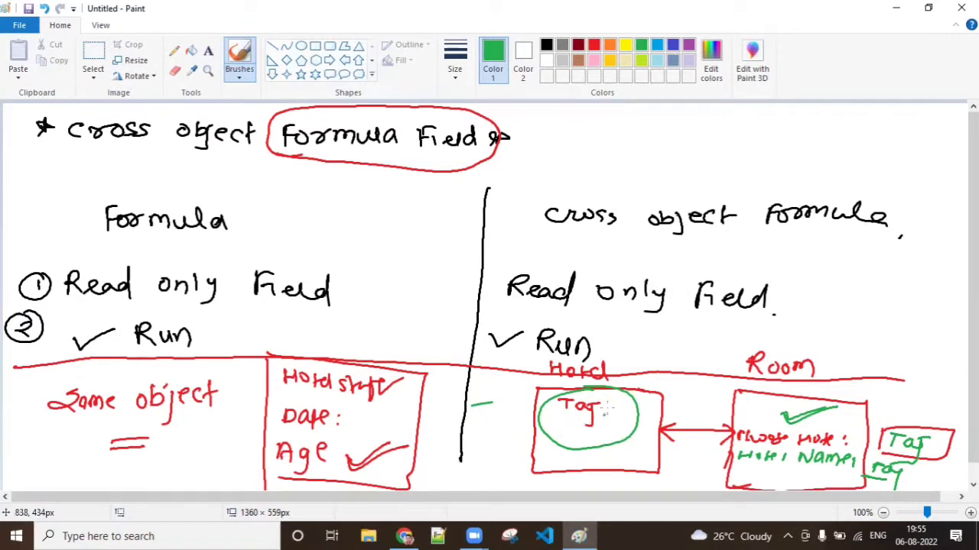
# Draw a green arrow from "Taj" in the Hotel box to "Hotel Name:" in the Room box
pyautogui.moveTo(603, 415)
pyautogui.mouseDown()
pyautogui.moveTo(670, 392)
pyautogui.moveTo(727, 449)
pyautogui.moveTo(703, 463)
pyautogui.mouseUp()
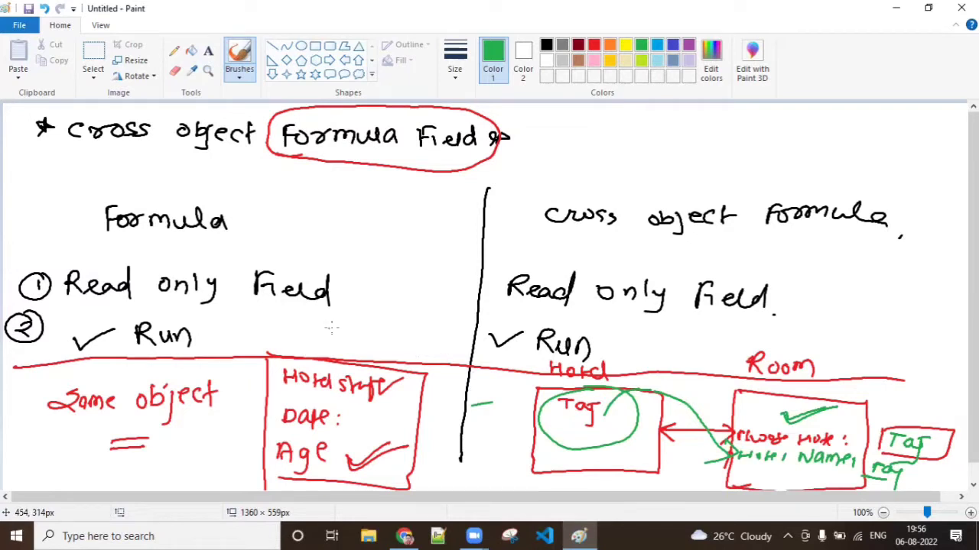
# Start a new blank picture, discarding the current drawing without saving it
pyautogui.click(19, 24)
pyautogui.click(40, 49)
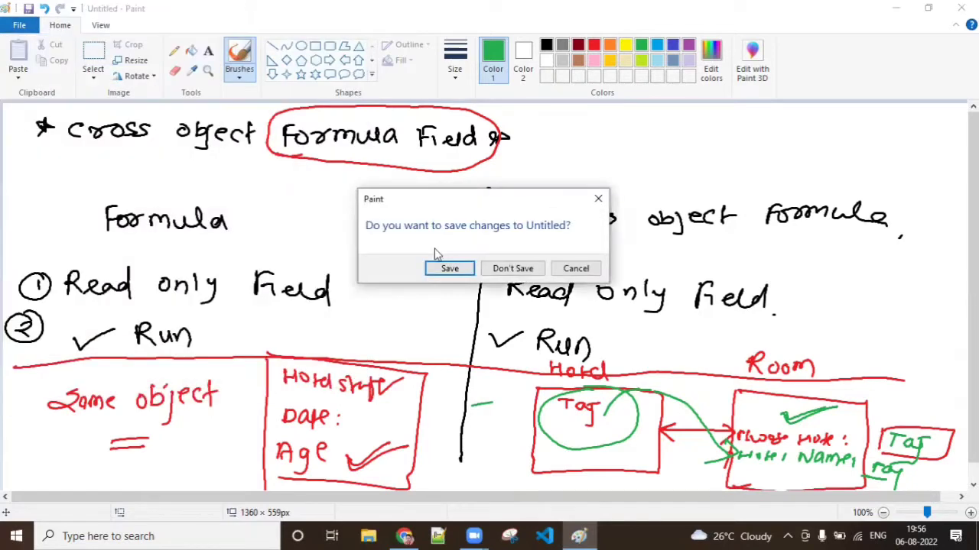
pyautogui.click(513, 269)
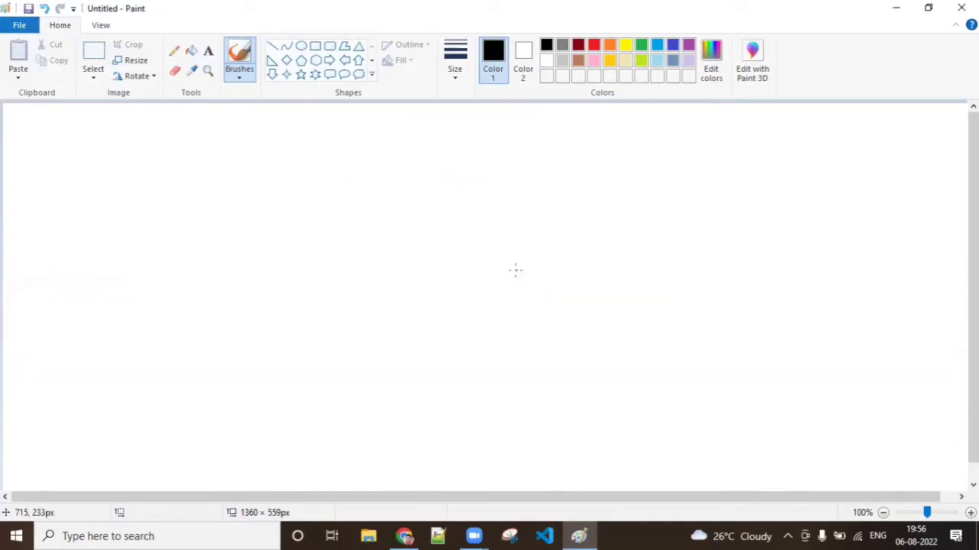
# Draw two black boxes side by side joined by a horizontal line, writing "ABC" inside the first one
pyautogui.moveTo(48, 141)
pyautogui.mouseDown()
pyautogui.moveTo(183, 134)
pyautogui.moveTo(52, 253)
pyautogui.moveTo(188, 254)
pyautogui.moveTo(194, 135)
pyautogui.moveTo(181, 135)
pyautogui.mouseUp()
pyautogui.moveTo(66, 156)
pyautogui.mouseDown()
pyautogui.moveTo(81, 171)
pyautogui.moveTo(140, 161)
pyautogui.mouseUp()
pyautogui.moveTo(201, 192); pyautogui.dragTo(367, 193)
pyautogui.moveTo(383, 143)
pyautogui.mouseDown()
pyautogui.moveTo(377, 245)
pyautogui.moveTo(385, 144)
pyautogui.moveTo(524, 208)
pyautogui.moveTo(383, 283)
pyautogui.moveTo(390, 197)
pyautogui.mouseUp()
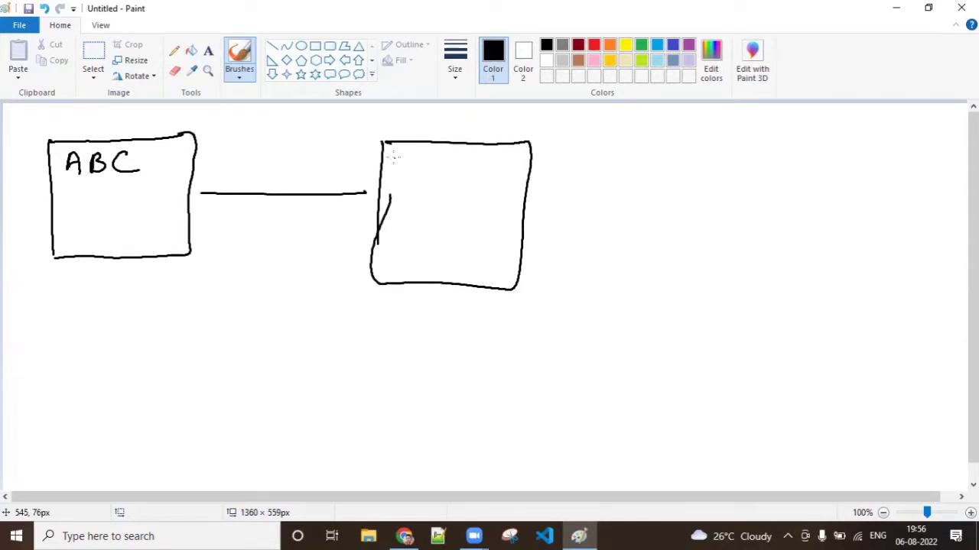
# Write "AC" inside the second box and "A-0001" above the ABC box
pyautogui.moveTo(397, 152)
pyautogui.mouseDown()
pyautogui.moveTo(389, 172)
pyautogui.moveTo(405, 171)
pyautogui.mouseUp()
pyautogui.moveTo(392, 164); pyautogui.dragTo(429, 172)
pyautogui.moveTo(70, 121)
pyautogui.mouseDown()
pyautogui.moveTo(63, 138)
pyautogui.moveTo(76, 138)
pyautogui.mouseUp()
pyautogui.moveTo(66, 130); pyautogui.dragTo(99, 123)
pyautogui.moveTo(111, 123); pyautogui.dragTo(134, 135)
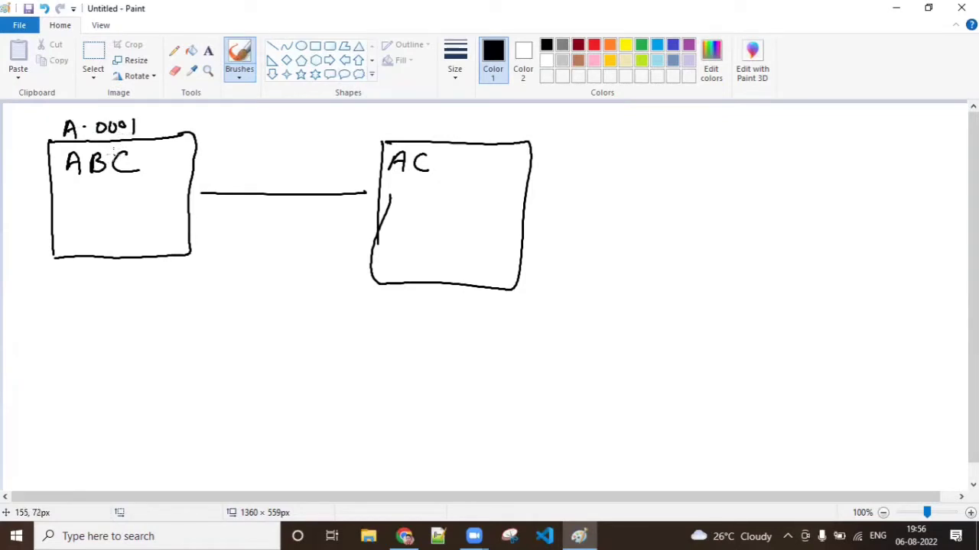
# Write "CH:" in the AC box with an entry box and lookup symbol beside it, and fill in "A0001" in red
pyautogui.moveTo(400, 201)
pyautogui.mouseDown()
pyautogui.moveTo(398, 211)
pyautogui.moveTo(422, 200)
pyautogui.moveTo(421, 212)
pyautogui.moveTo(452, 218)
pyautogui.moveTo(520, 193)
pyautogui.moveTo(552, 232)
pyautogui.moveTo(448, 228)
pyautogui.moveTo(457, 202)
pyautogui.mouseUp()
pyautogui.click(435, 202)
pyautogui.click(436, 212)
pyautogui.moveTo(577, 206); pyautogui.dragTo(569, 231)
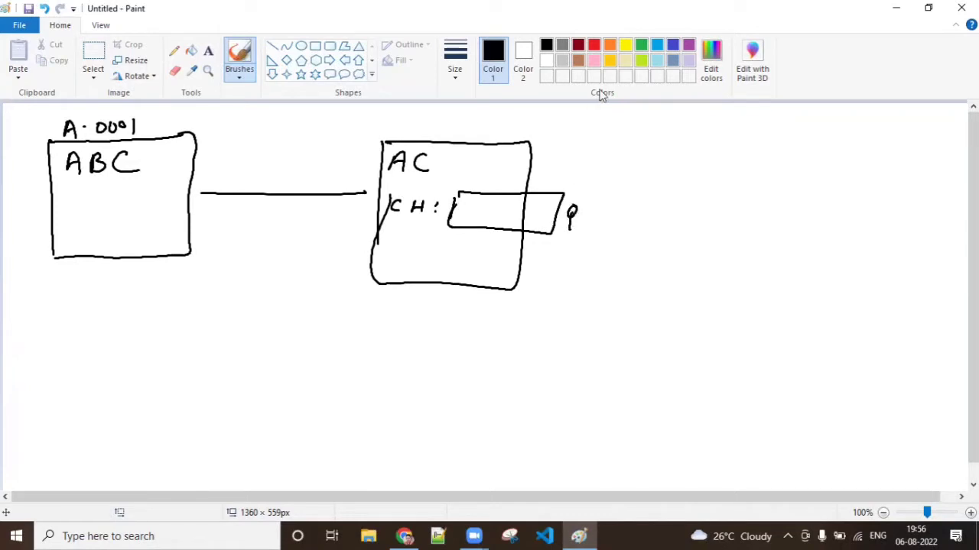
pyautogui.click(593, 44)
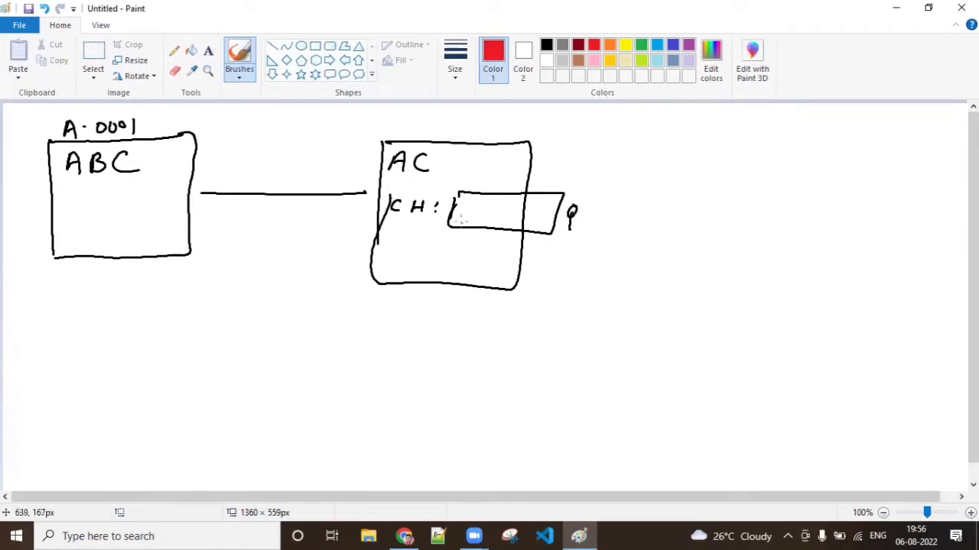
pyautogui.moveTo(471, 202)
pyautogui.mouseDown()
pyautogui.moveTo(488, 222)
pyautogui.moveTo(499, 210)
pyautogui.moveTo(535, 205)
pyautogui.mouseUp()
pyautogui.moveTo(559, 196); pyautogui.dragTo(547, 225)
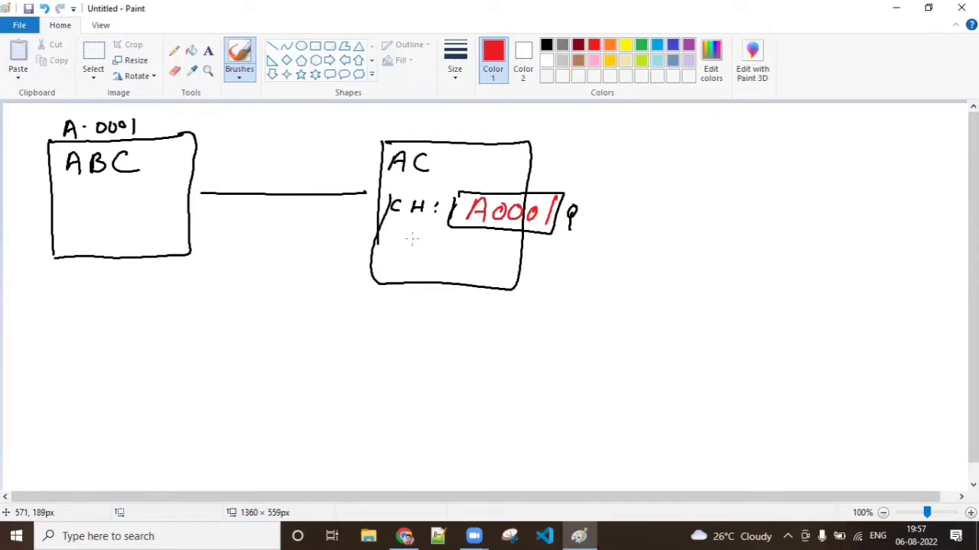
# Switch to Salesforce in Chrome, open hotel record H-0006 and go to its related Rooms list
pyautogui.click(404, 536)
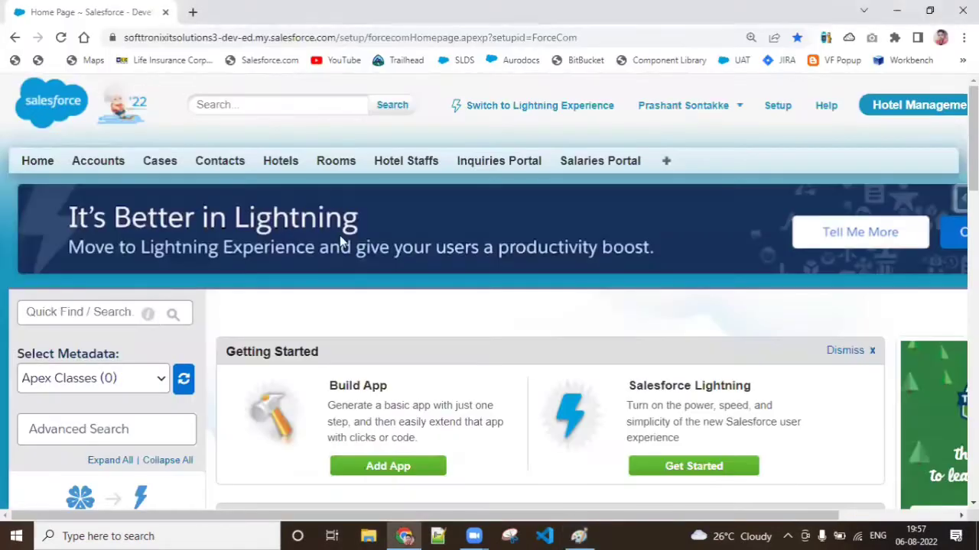
pyautogui.click(292, 170)
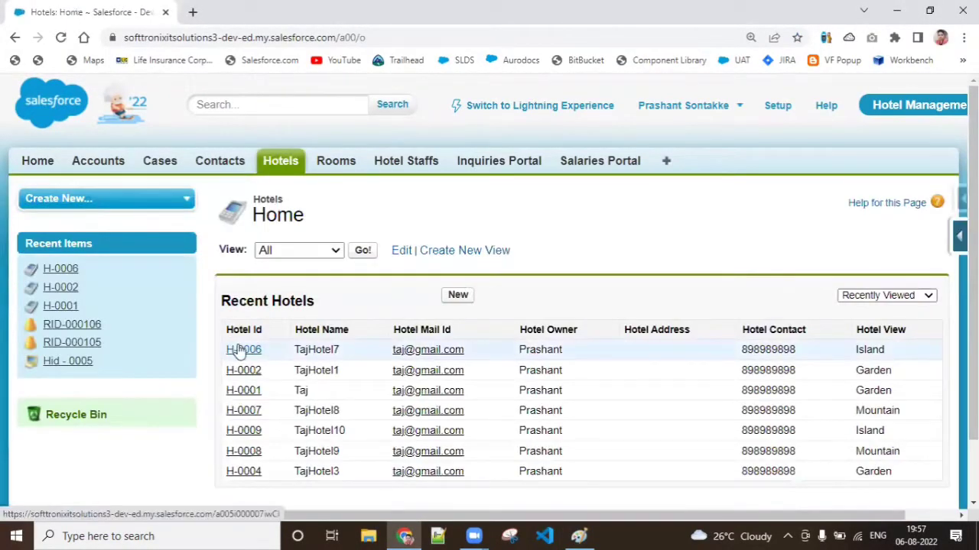
pyautogui.click(238, 349)
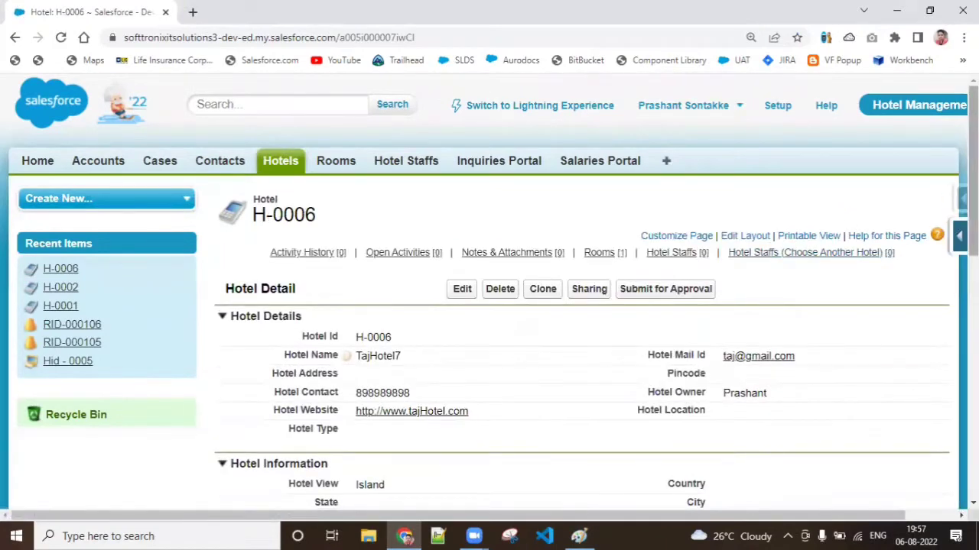
pyautogui.scroll(-10, 490, 290)
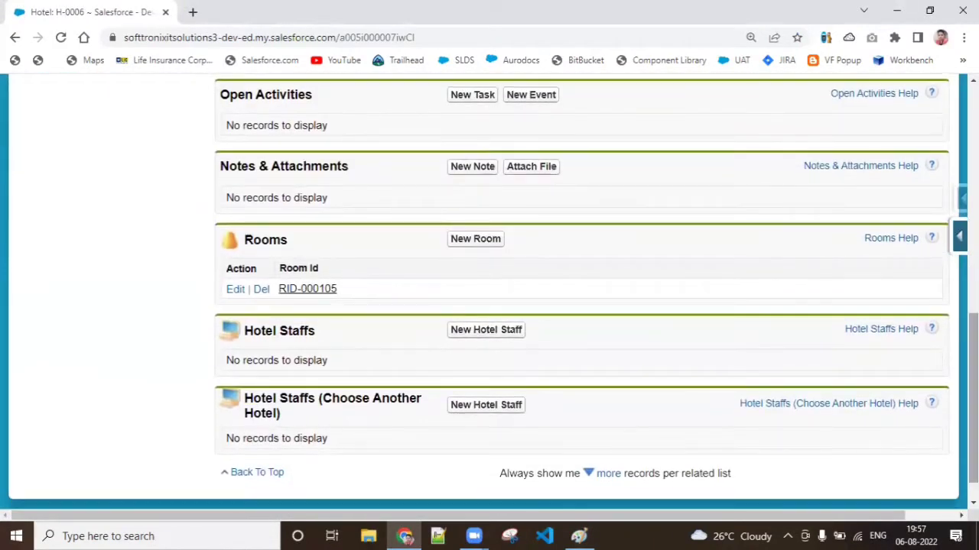
# Open the hotel's related room RID-000105 in a new browser tab and view its details
pyautogui.rightClick(306, 289)
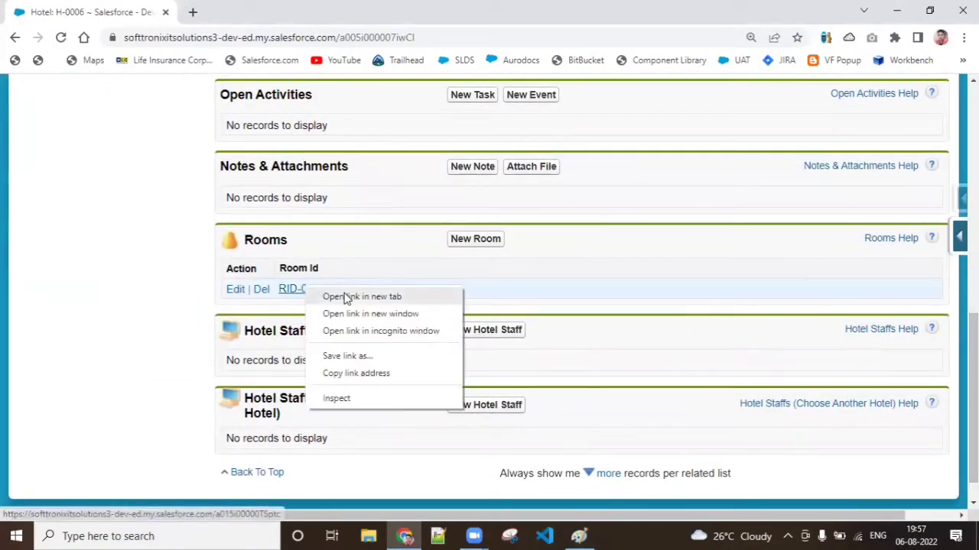
pyautogui.click(346, 297)
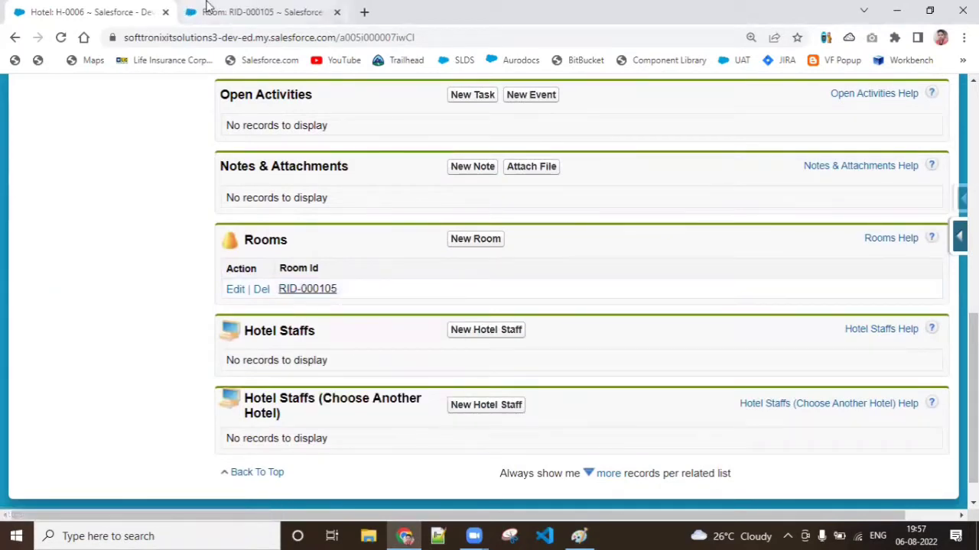
pyautogui.click(230, 11)
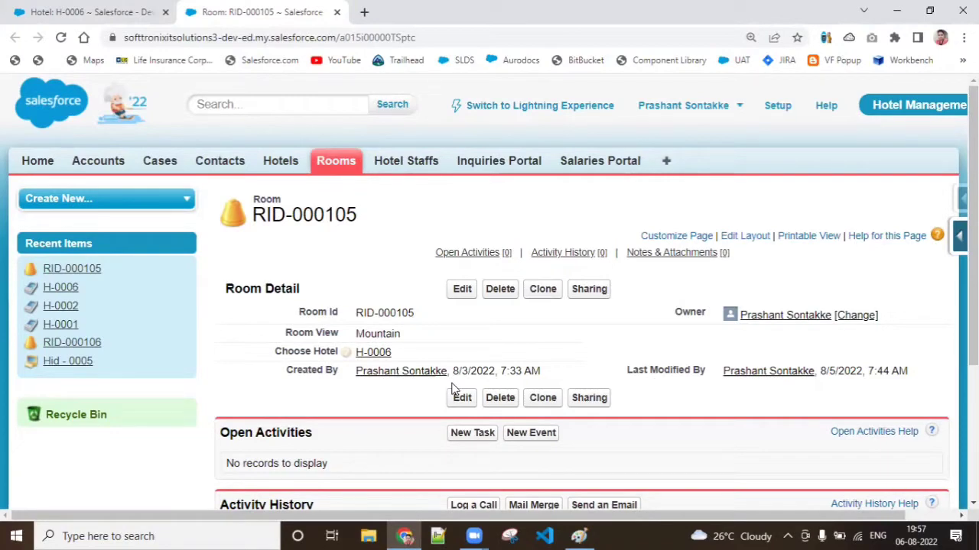
# Examine the hotel record's details and compare them with the fields on room RID-000105
pyautogui.hotkey('ctrl', 'Tab')
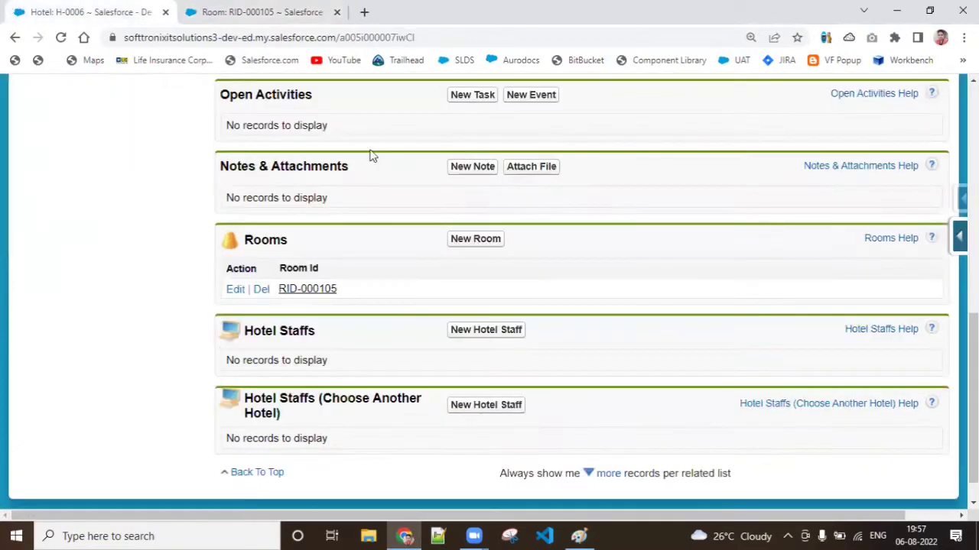
pyautogui.scroll(5, 370, 367)
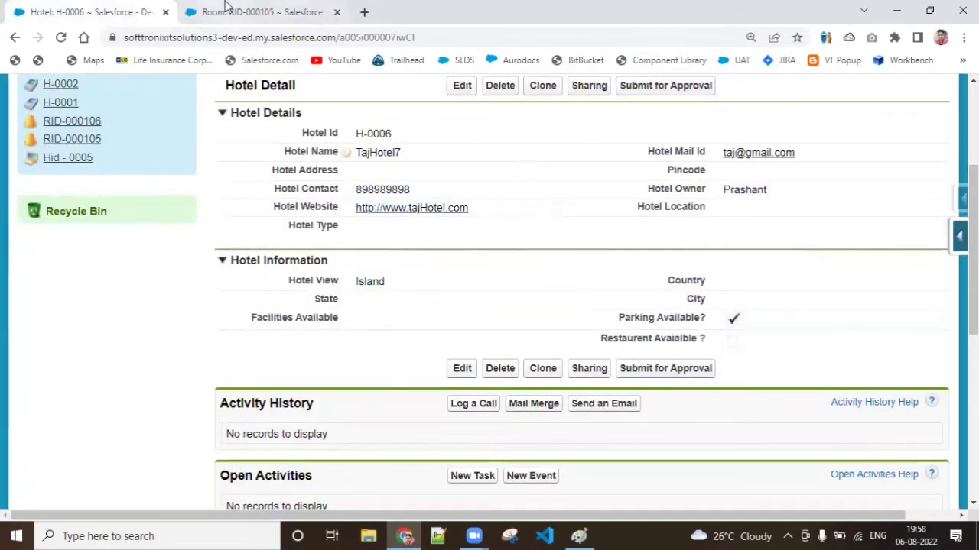
pyautogui.click(257, 9)
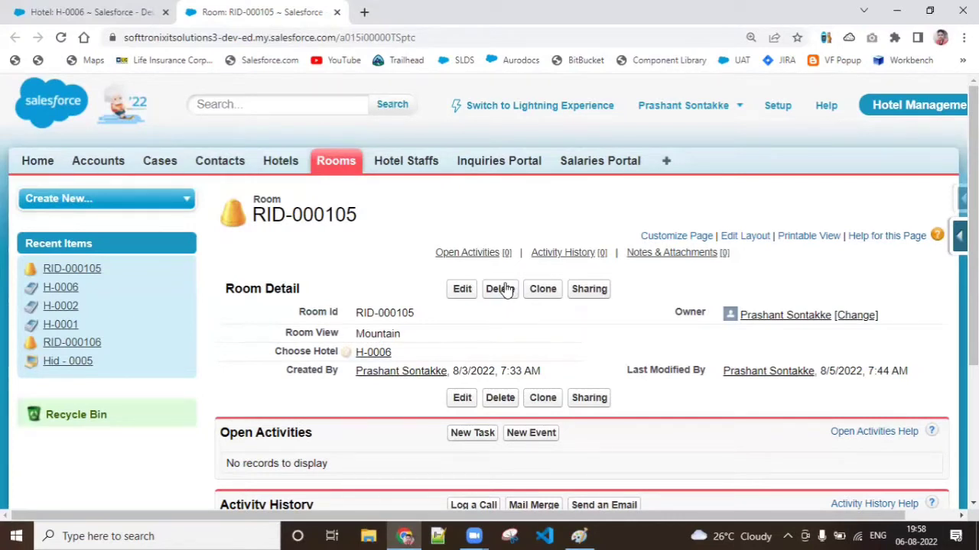
# Switch to Paint and write "Hotel choosen:" in red in the AC box, with "ABC" in a field box and a lock symbol beside it
pyautogui.click(579, 536)
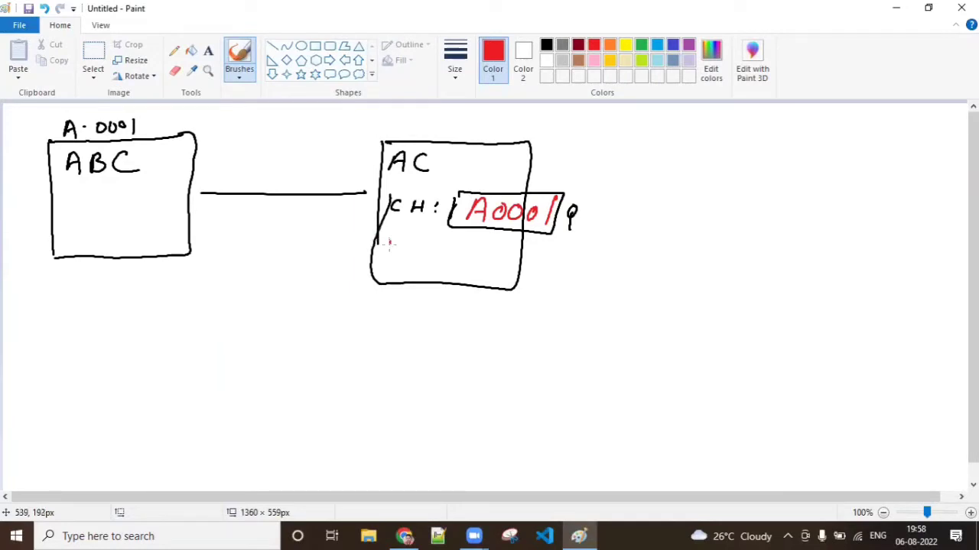
pyautogui.moveTo(386, 238)
pyautogui.mouseDown()
pyautogui.moveTo(409, 252)
pyautogui.moveTo(422, 245)
pyautogui.moveTo(431, 260)
pyautogui.moveTo(543, 257)
pyautogui.moveTo(588, 243)
pyautogui.moveTo(693, 266)
pyautogui.moveTo(593, 279)
pyautogui.moveTo(578, 252)
pyautogui.mouseUp()
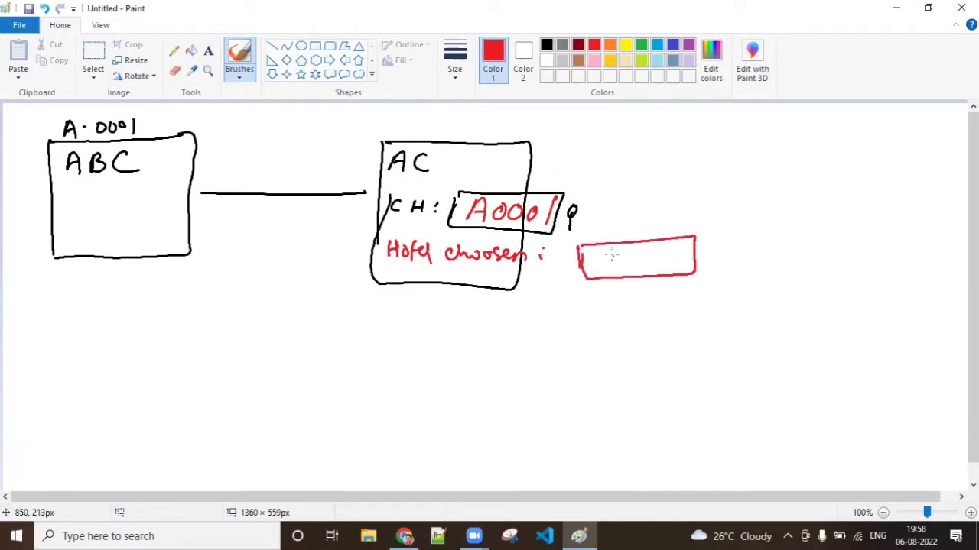
pyautogui.moveTo(716, 253)
pyautogui.mouseDown()
pyautogui.moveTo(733, 253)
pyautogui.moveTo(731, 265)
pyautogui.moveTo(736, 246)
pyautogui.moveTo(740, 259)
pyautogui.mouseUp()
pyautogui.moveTo(599, 255); pyautogui.dragTo(617, 253)
pyautogui.moveTo(607, 255)
pyautogui.mouseDown()
pyautogui.moveTo(608, 268)
pyautogui.moveTo(621, 262)
pyautogui.mouseUp()
pyautogui.moveTo(633, 251)
pyautogui.mouseDown()
pyautogui.moveTo(632, 269)
pyautogui.moveTo(674, 267)
pyautogui.mouseUp()
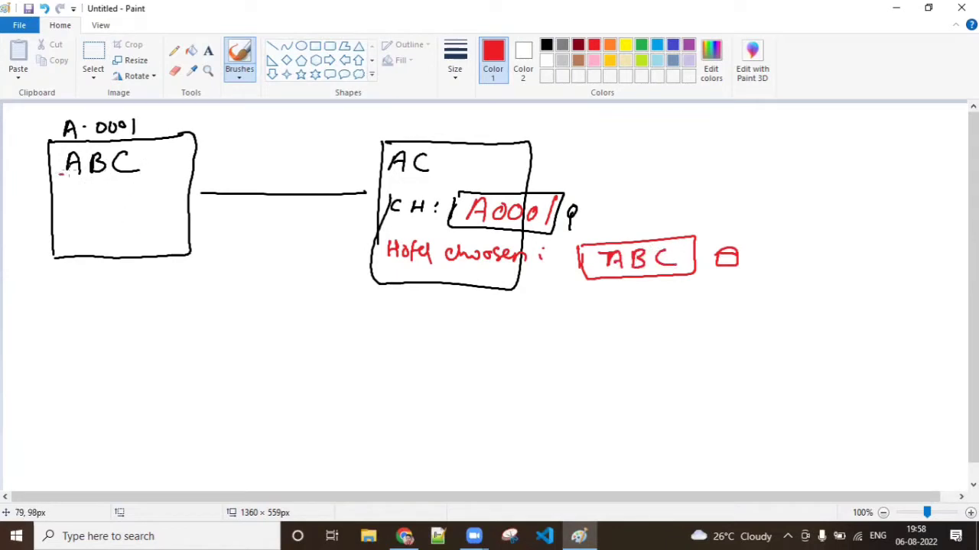
# Strike out "ABC" in the first box, write "ABCD" below it in red, and add a "D" to the Hotel choosen value
pyautogui.moveTo(60, 179)
pyautogui.mouseDown()
pyautogui.moveTo(150, 154)
pyautogui.moveTo(62, 185)
pyautogui.mouseUp()
pyautogui.moveTo(81, 217)
pyautogui.mouseDown()
pyautogui.moveTo(103, 217)
pyautogui.moveTo(98, 208)
pyautogui.mouseUp()
pyautogui.moveTo(108, 192); pyautogui.dragTo(106, 214)
pyautogui.moveTo(156, 185); pyautogui.dragTo(157, 201)
pyautogui.moveTo(164, 181); pyautogui.dragTo(168, 198)
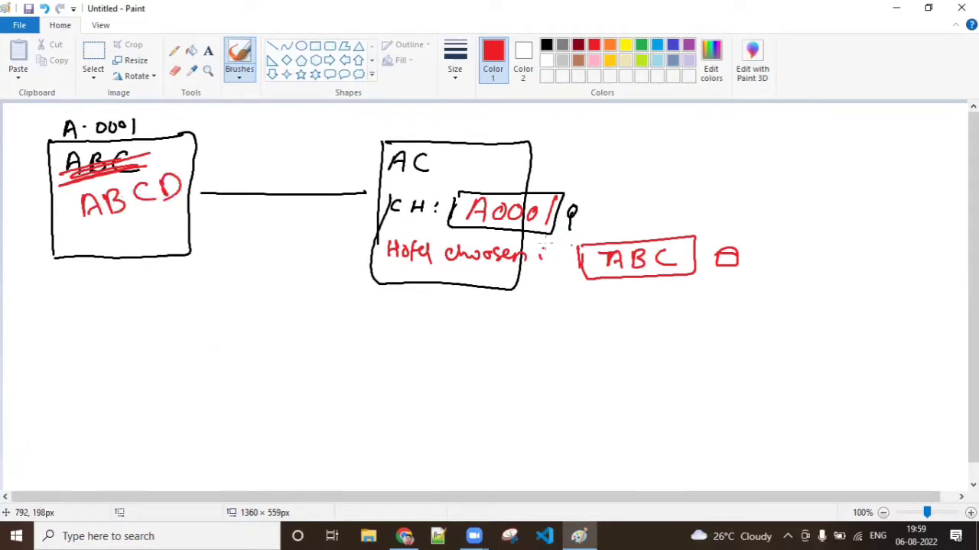
pyautogui.moveTo(678, 246); pyautogui.dragTo(676, 264)
# Strike out "ABCD" in the first box and write "PQR" both below it and under the Hotel choosen value
pyautogui.moveTo(81, 217); pyautogui.dragTo(180, 183)
pyautogui.moveTo(109, 227)
pyautogui.mouseDown()
pyautogui.moveTo(108, 251)
pyautogui.moveTo(113, 238)
pyautogui.mouseUp()
pyautogui.moveTo(142, 217)
pyautogui.mouseDown()
pyautogui.moveTo(138, 242)
pyautogui.moveTo(160, 243)
pyautogui.mouseUp()
pyautogui.moveTo(164, 211)
pyautogui.mouseDown()
pyautogui.moveTo(171, 243)
pyautogui.moveTo(226, 240)
pyautogui.mouseUp()
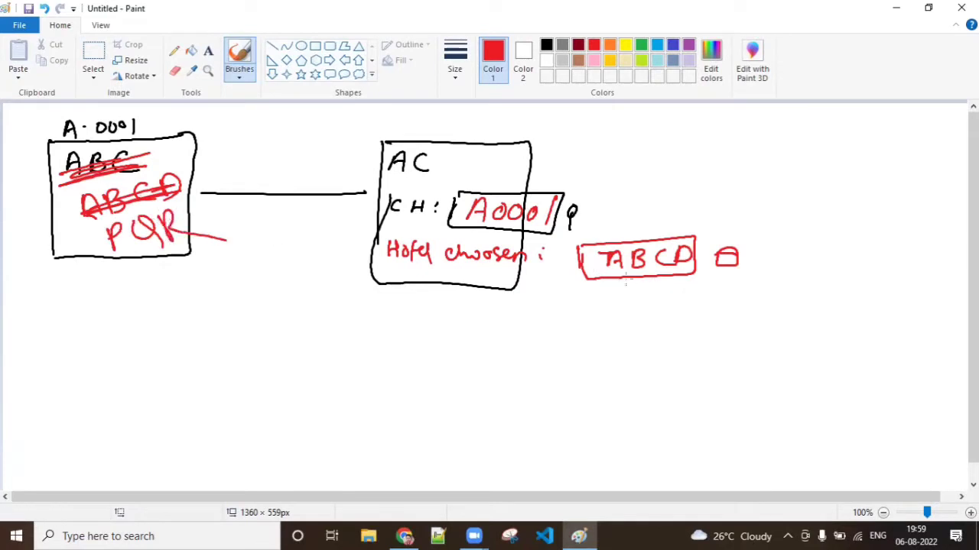
pyautogui.moveTo(606, 267)
pyautogui.mouseDown()
pyautogui.moveTo(607, 292)
pyautogui.moveTo(614, 281)
pyautogui.mouseUp()
pyautogui.moveTo(632, 272); pyautogui.dragTo(647, 292)
pyautogui.moveTo(656, 271)
pyautogui.mouseDown()
pyautogui.moveTo(656, 292)
pyautogui.moveTo(696, 310)
pyautogui.mouseUp()
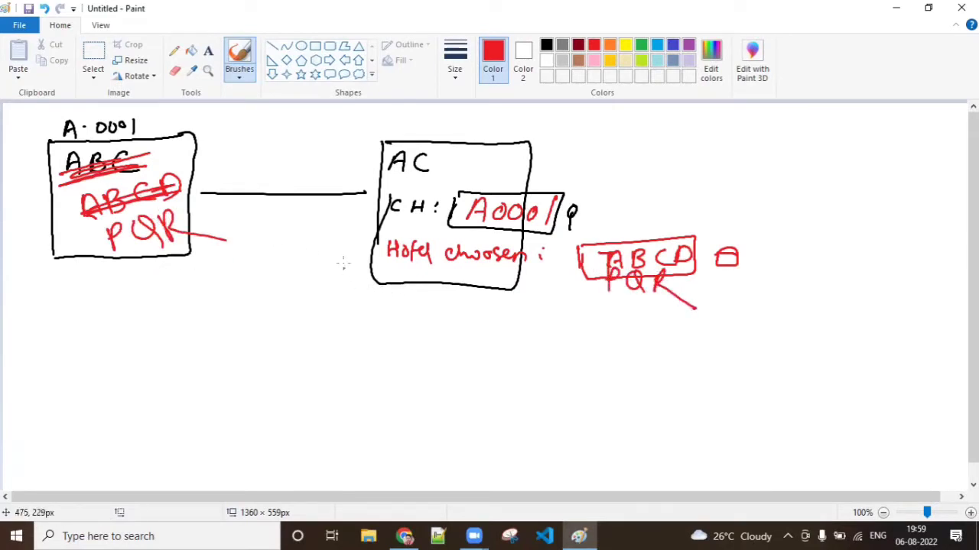
# Write "Hotel contact:" in red with a field box, add a phone number below the first box, and tick the field box
pyautogui.moveTo(383, 294)
pyautogui.mouseDown()
pyautogui.moveTo(390, 310)
pyautogui.moveTo(425, 312)
pyautogui.mouseUp()
pyautogui.moveTo(442, 302); pyautogui.dragTo(512, 310)
pyautogui.click(528, 313)
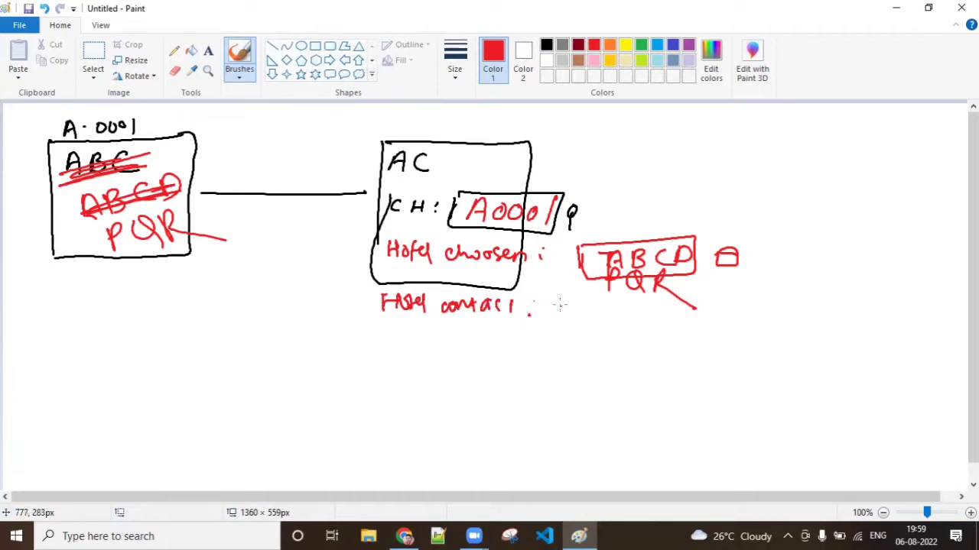
pyautogui.moveTo(560, 306)
pyautogui.mouseDown()
pyautogui.moveTo(667, 308)
pyautogui.moveTo(566, 344)
pyautogui.moveTo(685, 328)
pyautogui.moveTo(666, 310)
pyautogui.mouseUp()
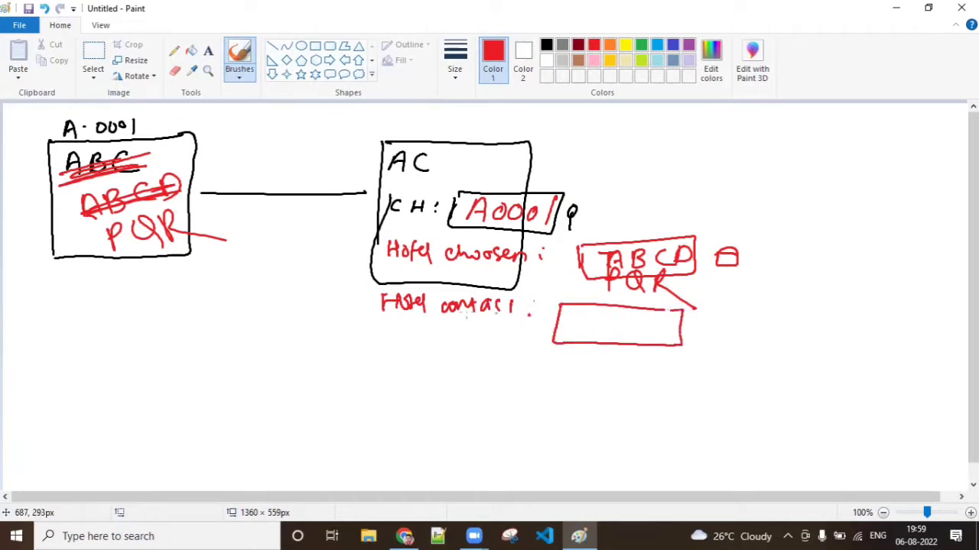
pyautogui.moveTo(72, 273)
pyautogui.mouseDown()
pyautogui.moveTo(81, 293)
pyautogui.moveTo(114, 275)
pyautogui.moveTo(220, 295)
pyautogui.moveTo(246, 269)
pyautogui.moveTo(244, 299)
pyautogui.mouseUp()
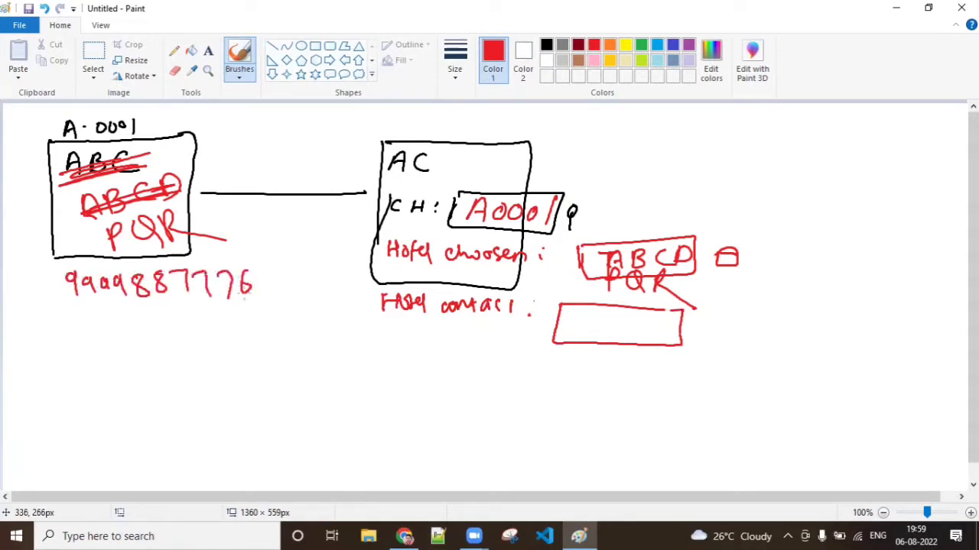
pyautogui.moveTo(570, 315)
pyautogui.mouseDown()
pyautogui.moveTo(574, 330)
pyautogui.moveTo(601, 321)
pyautogui.mouseUp()
# Cross out the line joining the boxes, circle the A-0001 box, and draw a red arrow from it to "CH:"
pyautogui.moveTo(252, 174); pyautogui.dragTo(306, 224)
pyautogui.moveTo(323, 173); pyautogui.dragTo(230, 221)
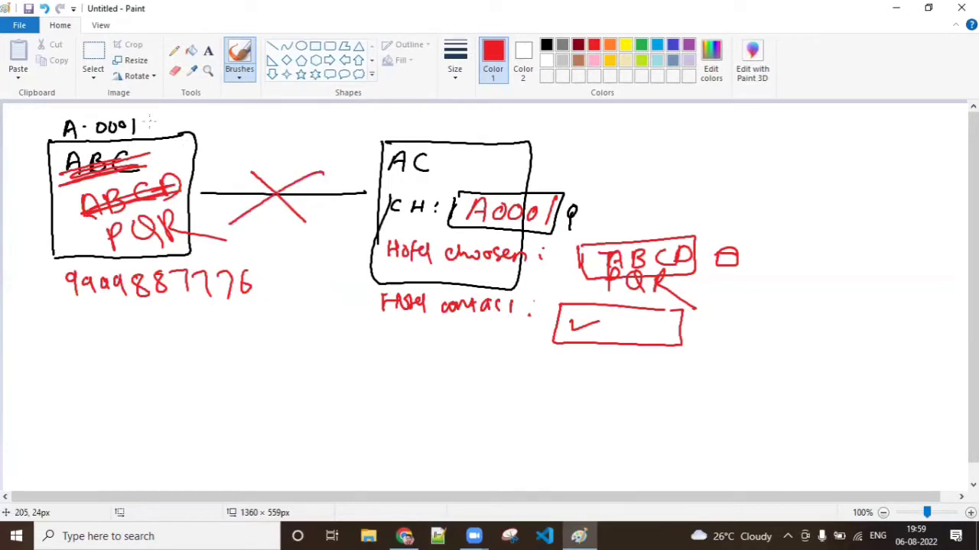
pyautogui.moveTo(99, 110)
pyautogui.mouseDown()
pyautogui.moveTo(81, 110)
pyautogui.moveTo(35, 227)
pyautogui.moveTo(213, 222)
pyautogui.moveTo(183, 104)
pyautogui.moveTo(81, 159)
pyautogui.moveTo(128, 286)
pyautogui.moveTo(320, 163)
pyautogui.moveTo(419, 207)
pyautogui.moveTo(386, 235)
pyautogui.mouseUp()
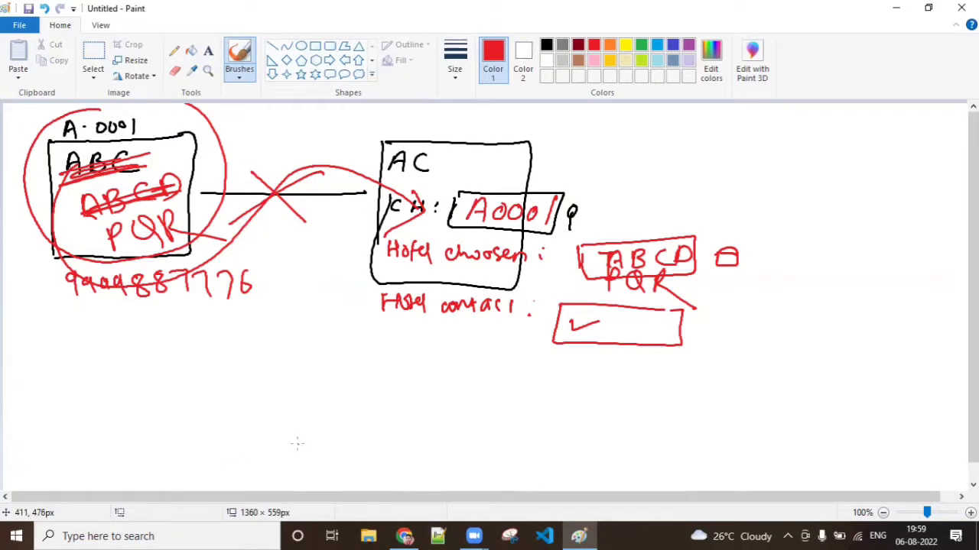
# Switch to Salesforce in Chrome and start creating a new custom field on the Room object
pyautogui.click(404, 536)
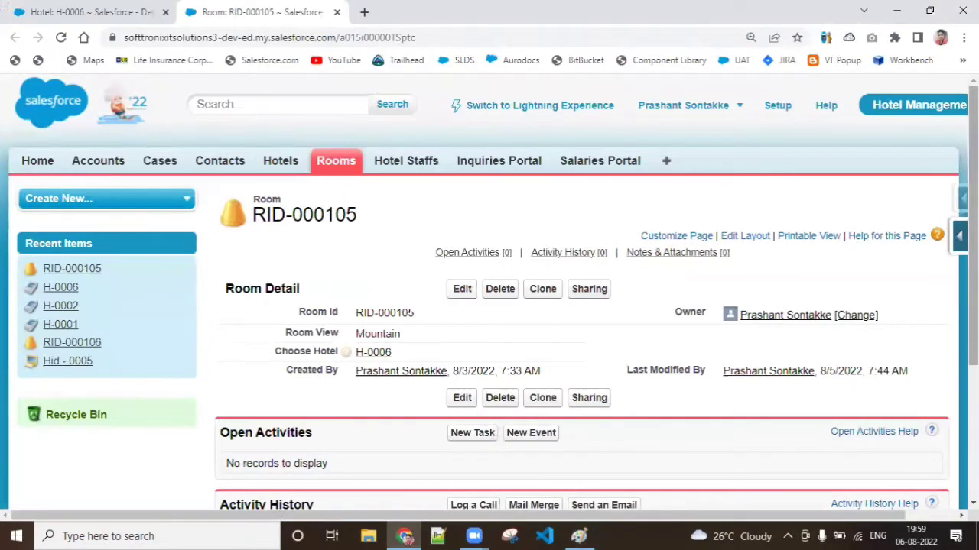
pyautogui.click(960, 236)
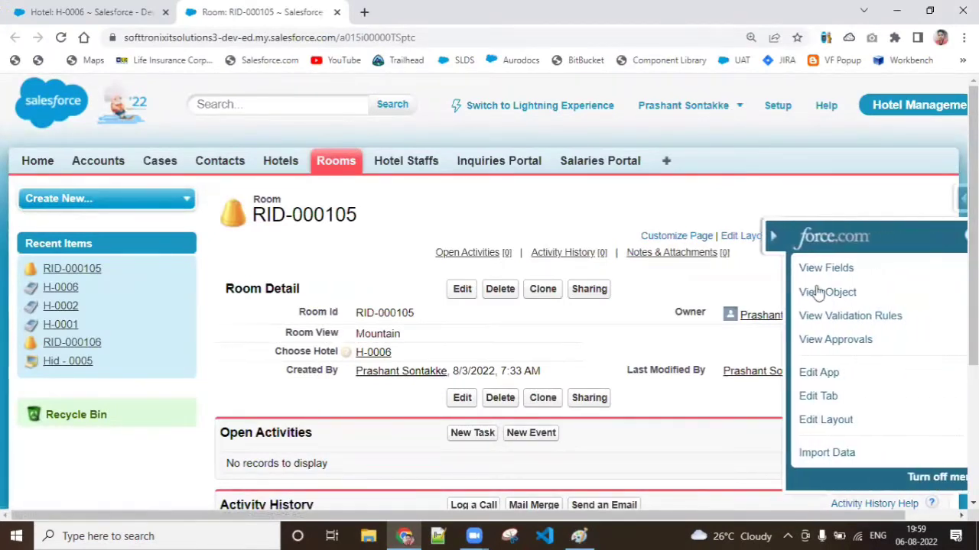
pyautogui.click(950, 273)
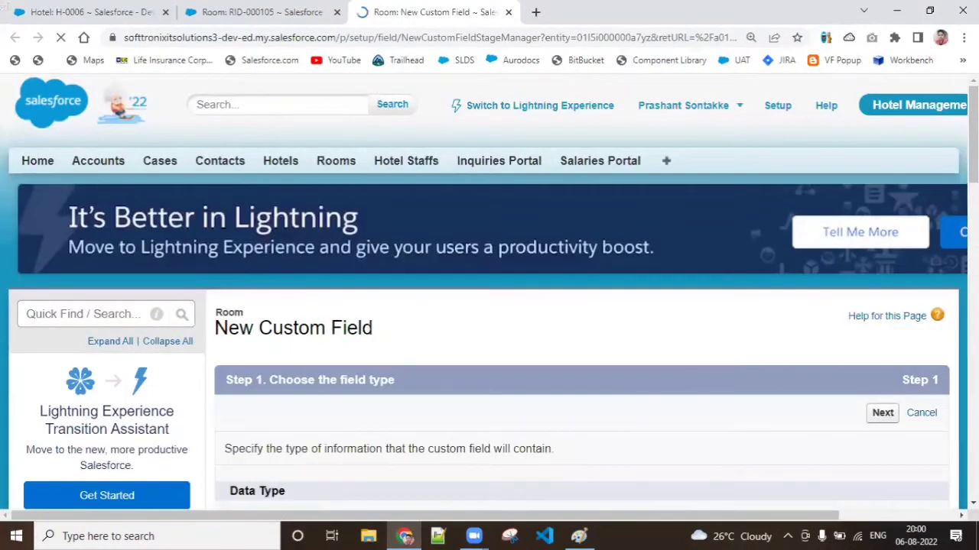
# Choose Formula as the new Room field's data type and continue to the output type step
pyautogui.scroll(-7, 453, 238)
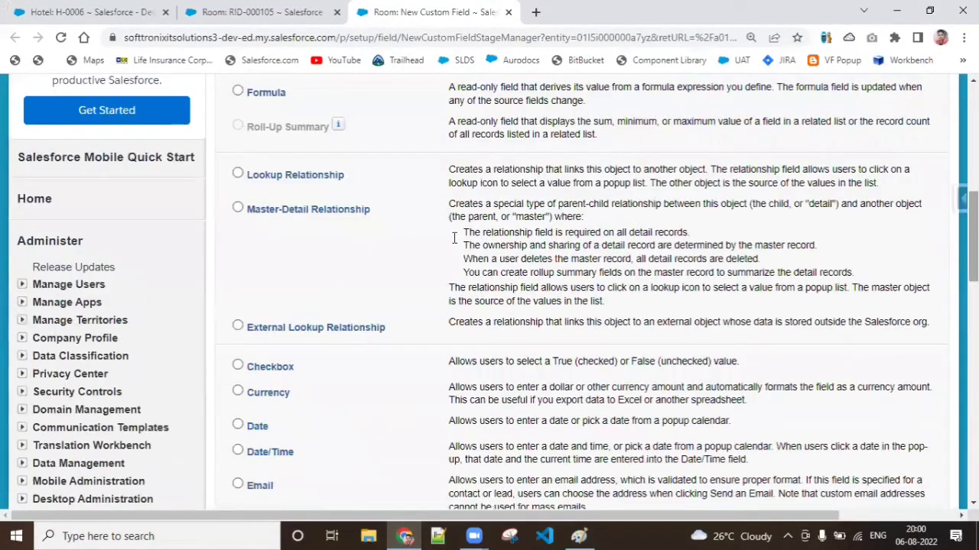
pyautogui.click(269, 94)
pyautogui.scroll(4, 972, 237)
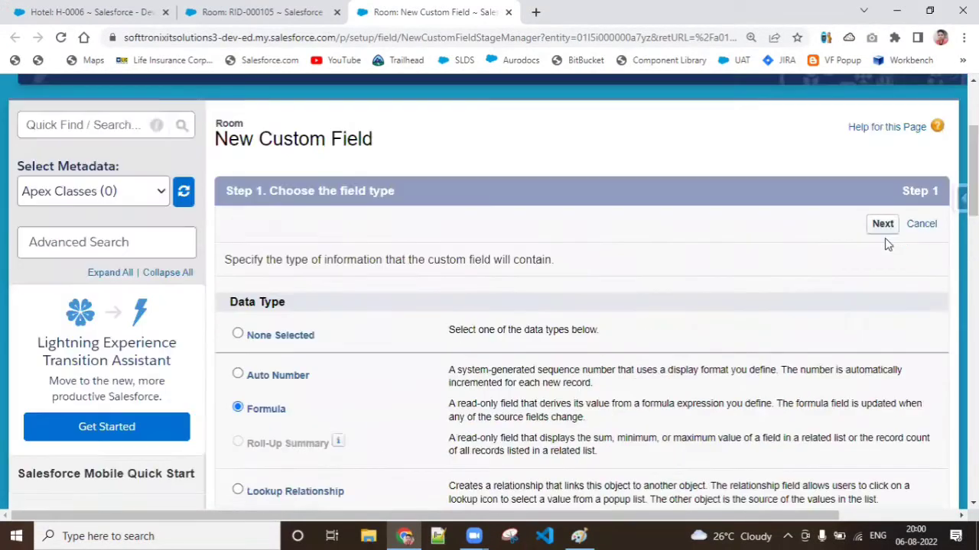
pyautogui.click(883, 224)
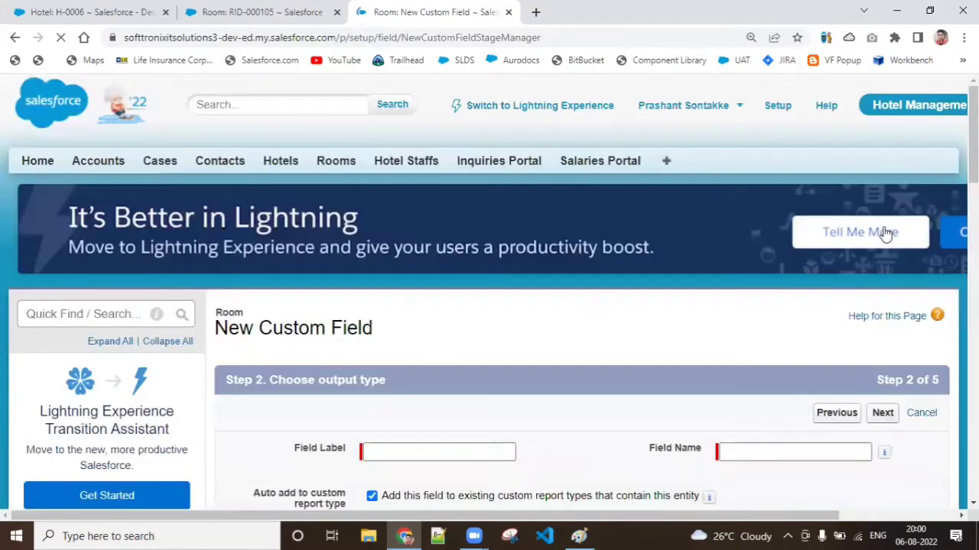
# Label the new formula field "Choosen Hotel" and let the field name fill in as Choosen_Hotel
pyautogui.scroll(-6, 964, 198)
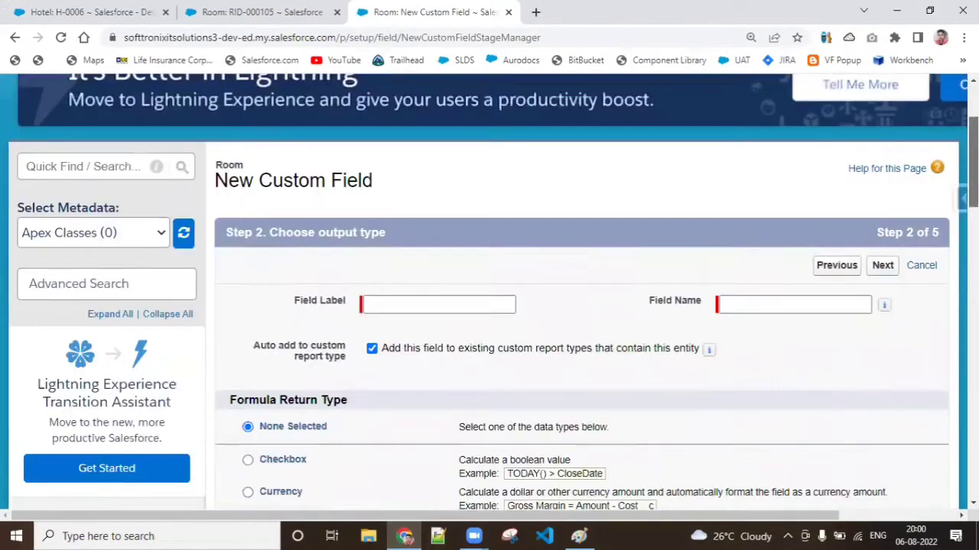
pyautogui.scroll(5, 577, 321)
pyautogui.click(458, 334)
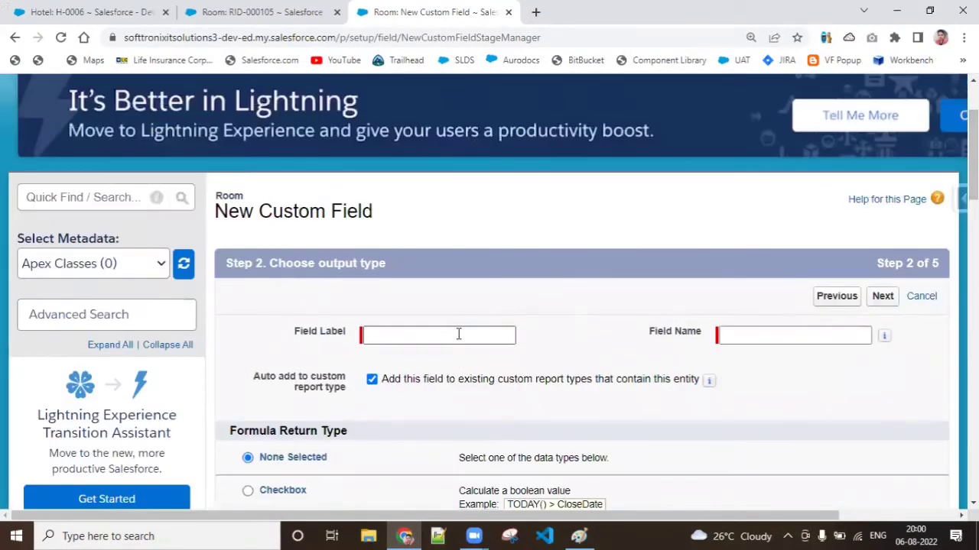
pyautogui.write('Choo')
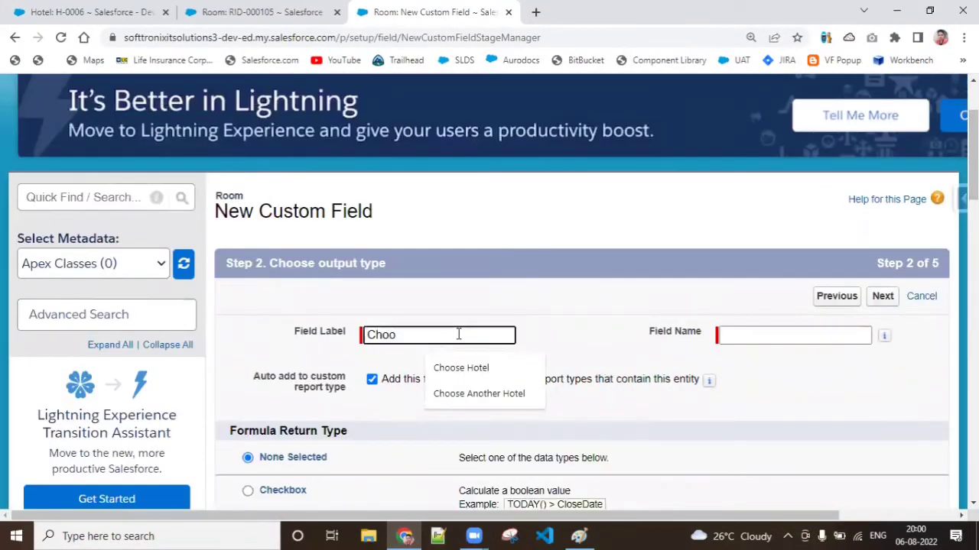
pyautogui.write('sen Hote')
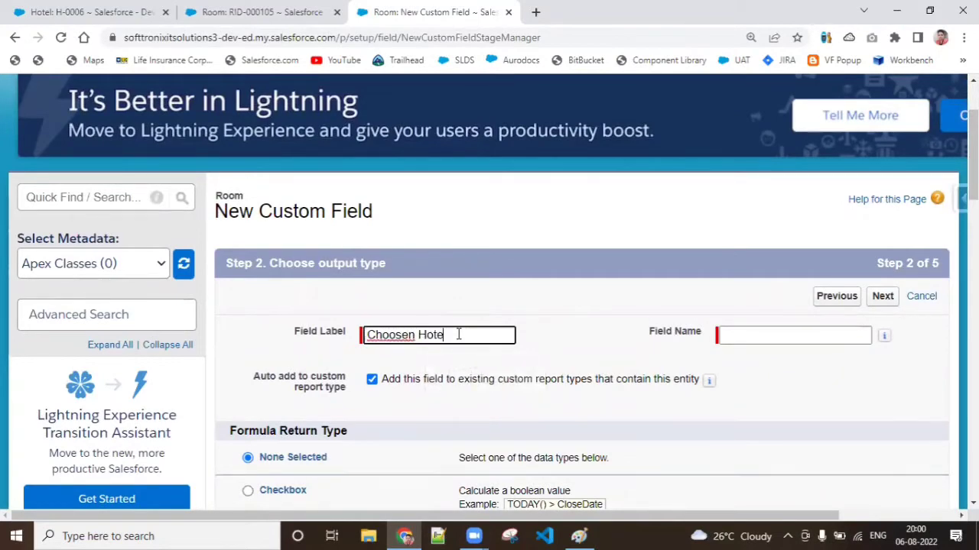
pyautogui.write('l')
pyautogui.click(734, 335)
# Set the formula return type to Text after checking the Hotel Name on the hotel record, and continue to the formula step
pyautogui.scroll(-4, 735, 335)
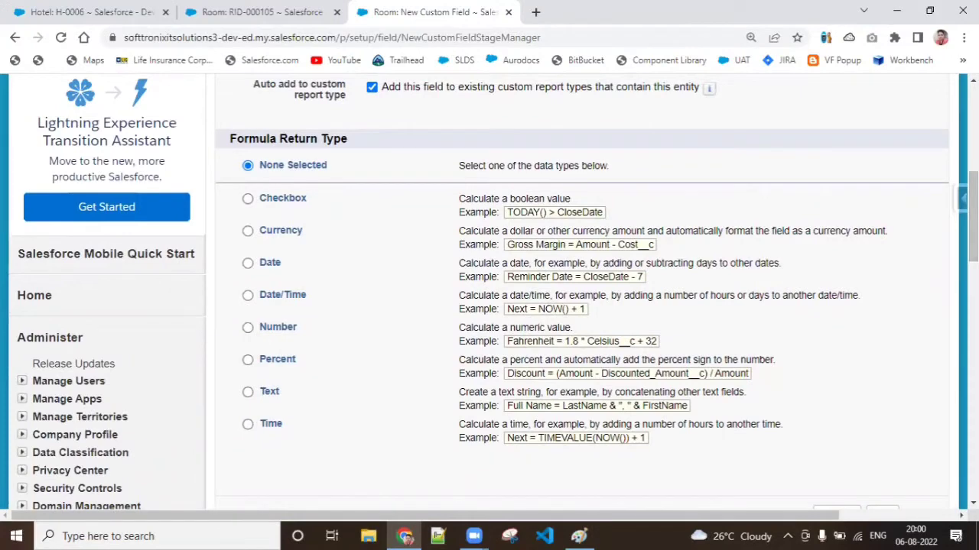
pyautogui.click(88, 11)
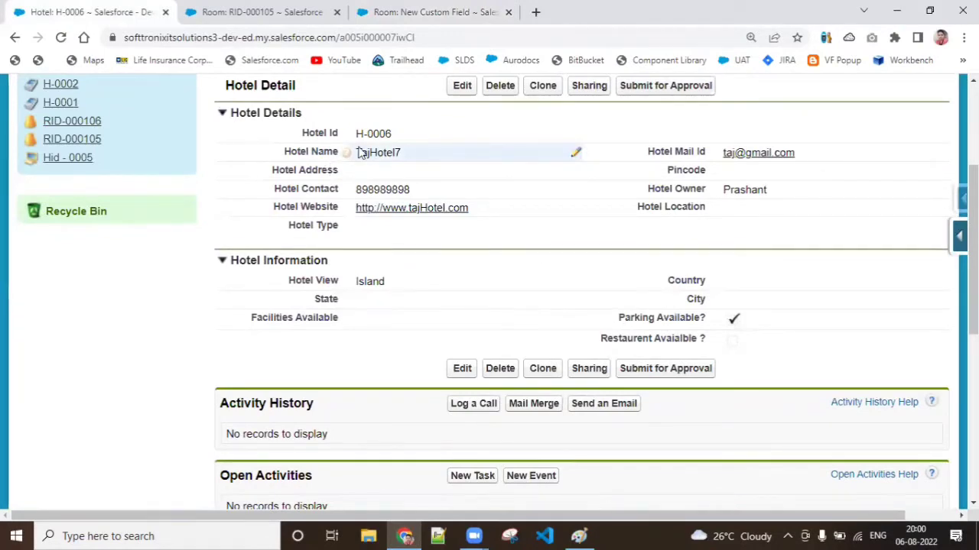
pyautogui.click(428, 11)
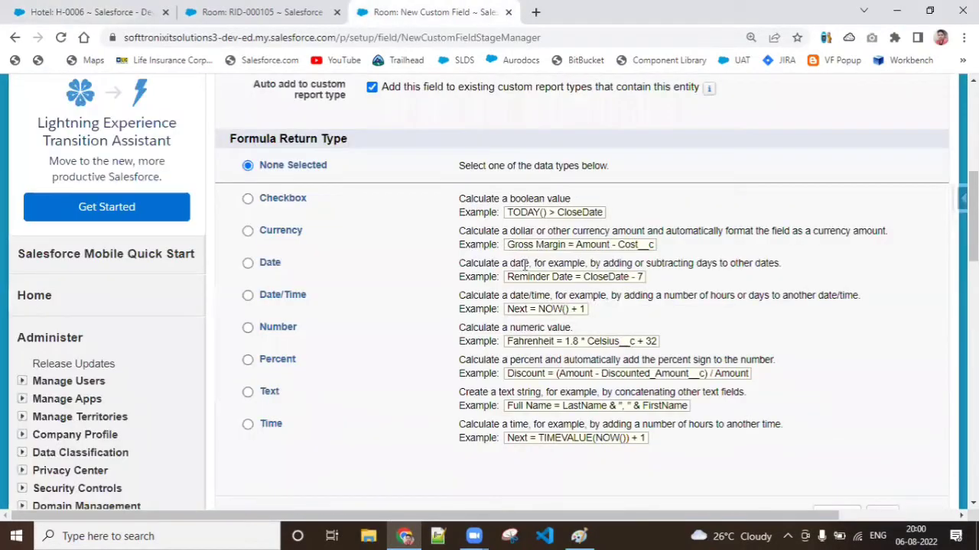
pyautogui.click(271, 394)
pyautogui.scroll(2, 271, 394)
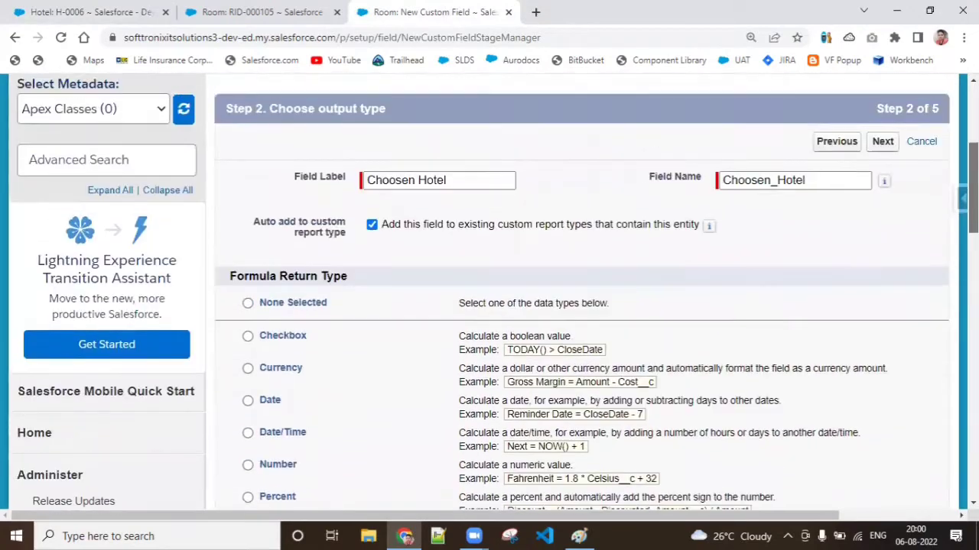
pyautogui.scroll(-5, 581, 306)
pyautogui.click(886, 271)
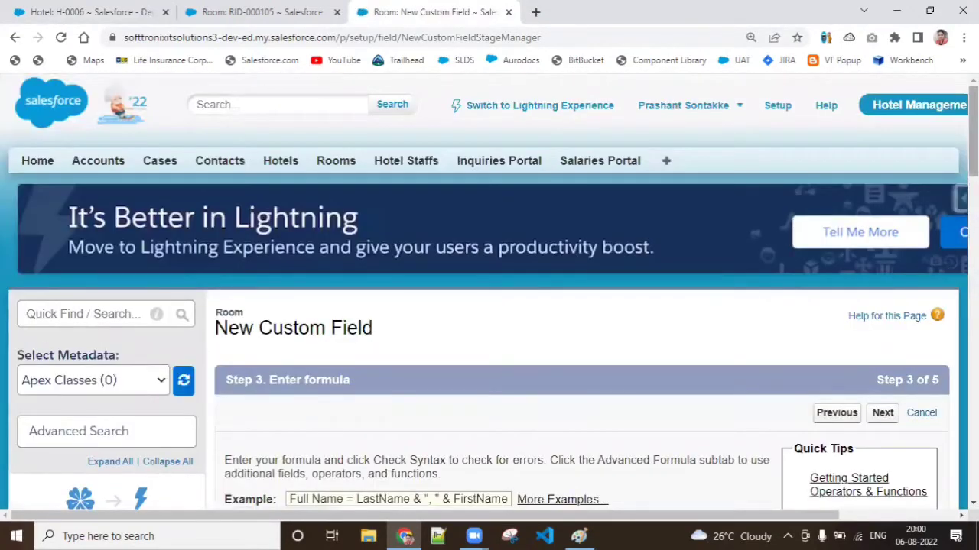
# Compare the Choosen Hotel formula editor with room RID-000105's Choose Hotel lookup and the details of hotel record H-0006
pyautogui.scroll(-1, 489, 306)
pyautogui.scroll(-4, 518, 181)
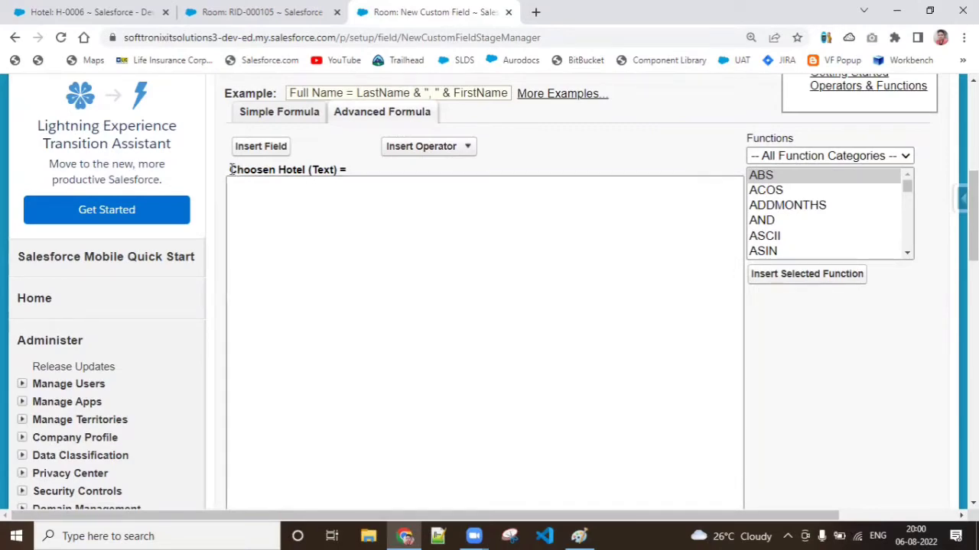
pyautogui.moveTo(229, 170); pyautogui.dragTo(308, 172)
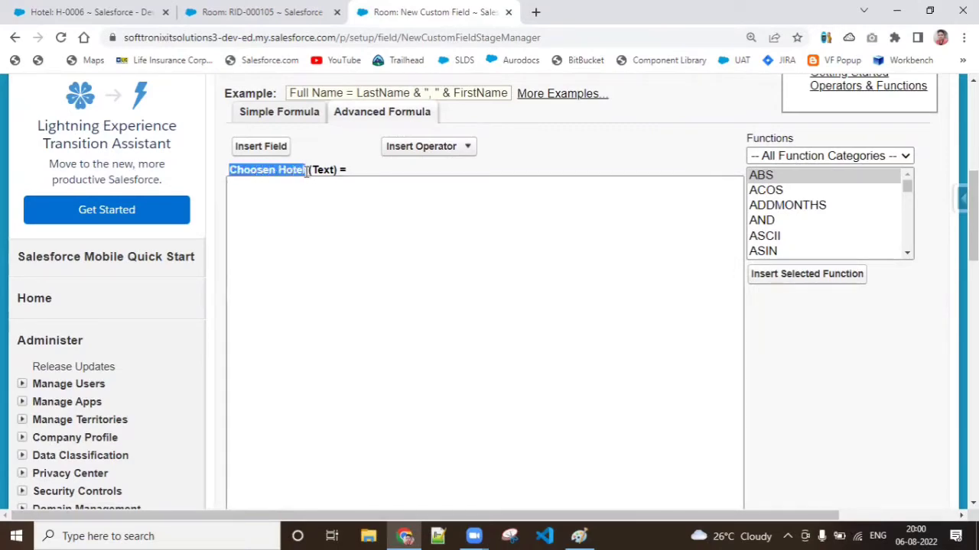
pyautogui.click(244, 11)
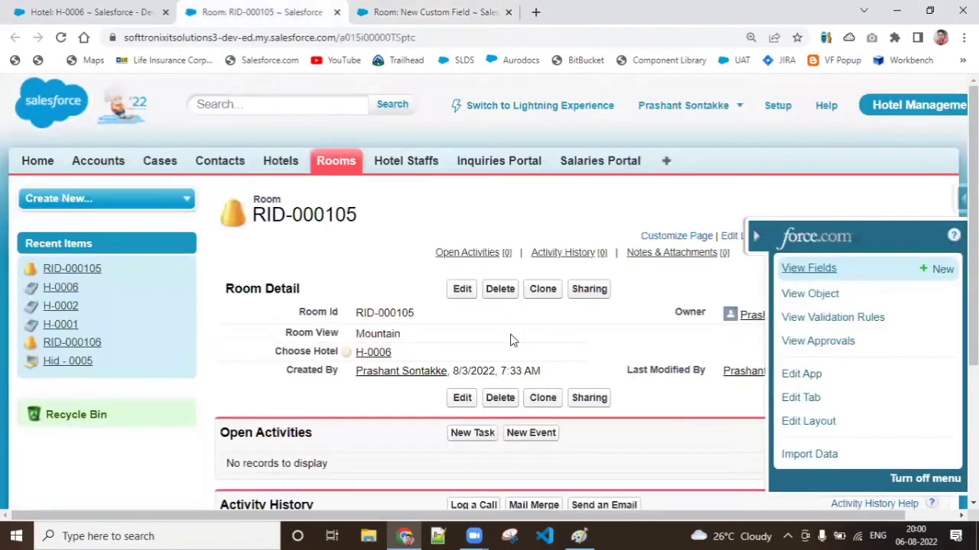
pyautogui.click(755, 237)
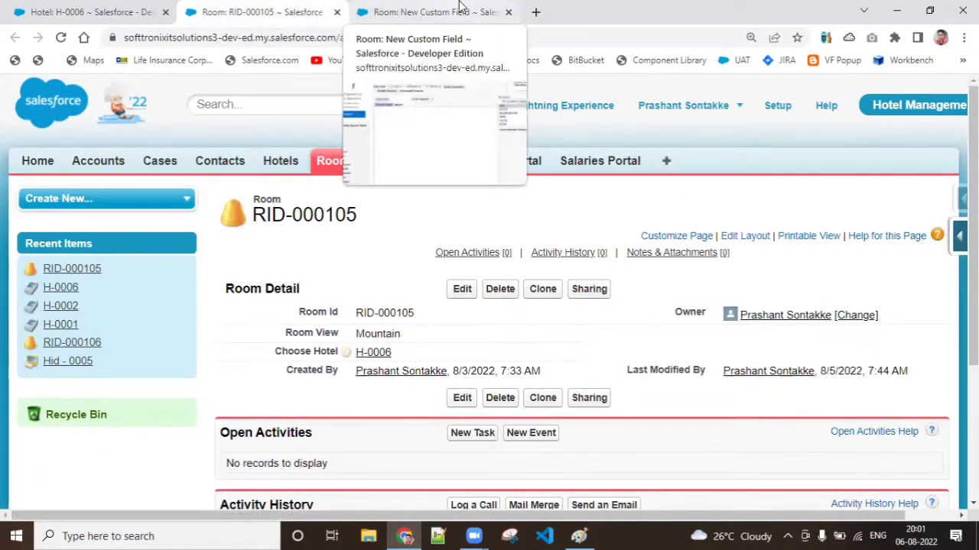
pyautogui.click(461, 9)
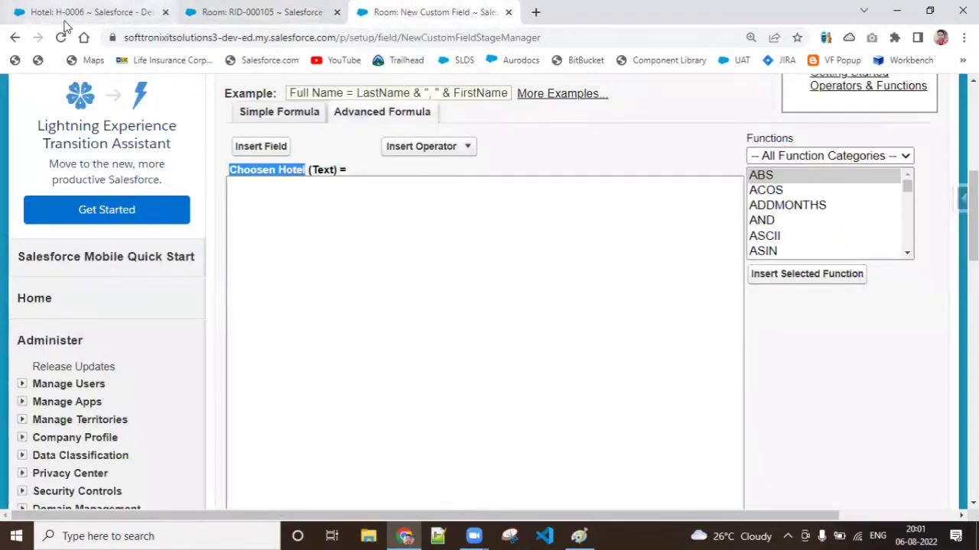
pyautogui.click(253, 10)
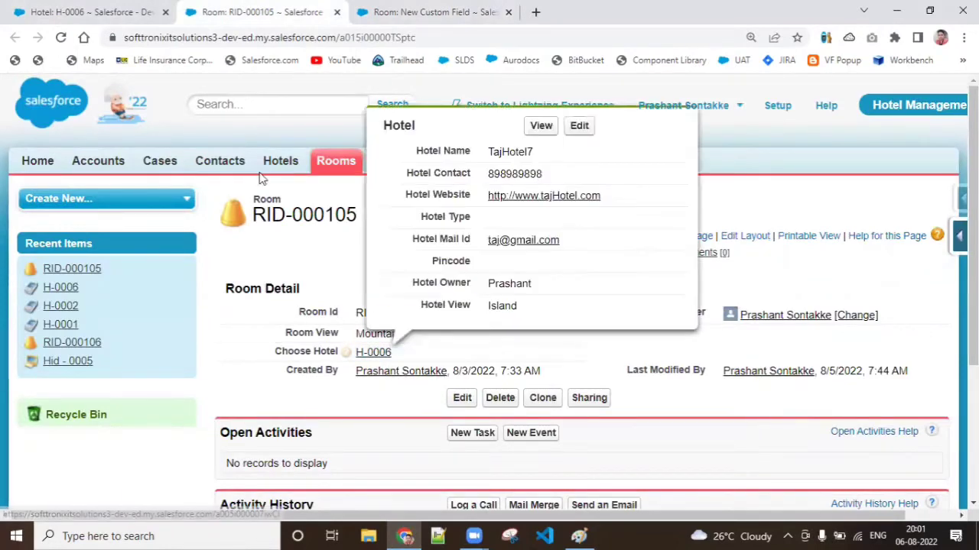
pyautogui.click(103, 13)
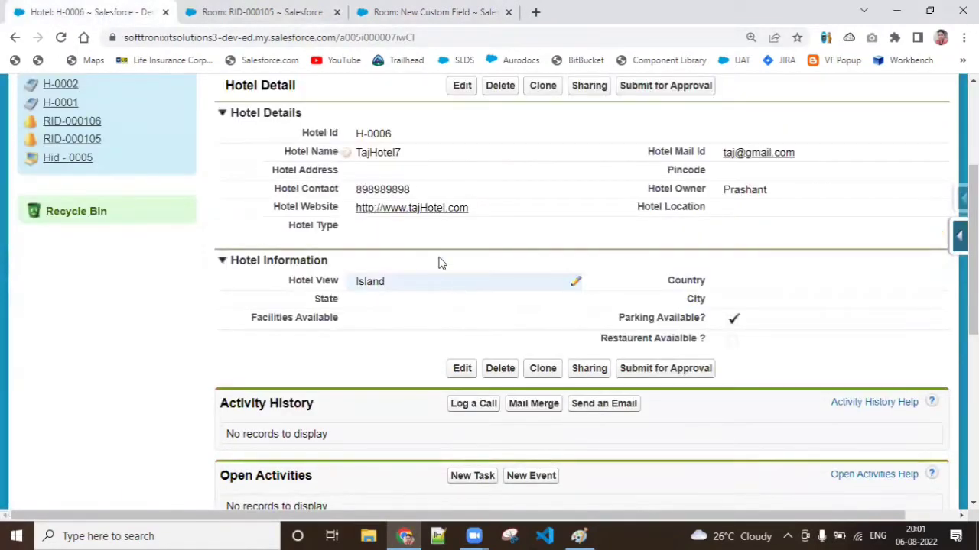
pyautogui.click(243, 10)
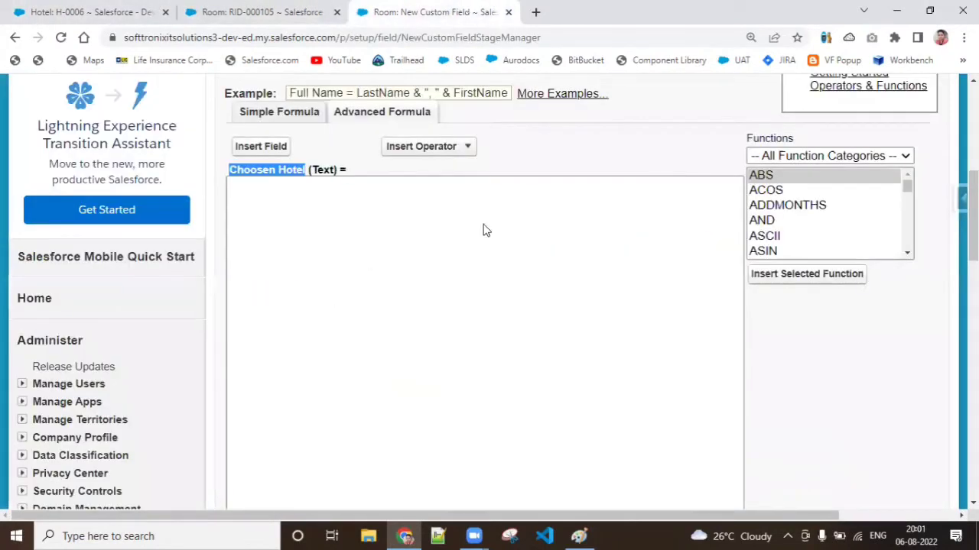
pyautogui.click(458, 11)
# Try ABC and the copied hotel name TajHotel7 as fixed text in the formula, and clear the formula again
pyautogui.click(398, 233)
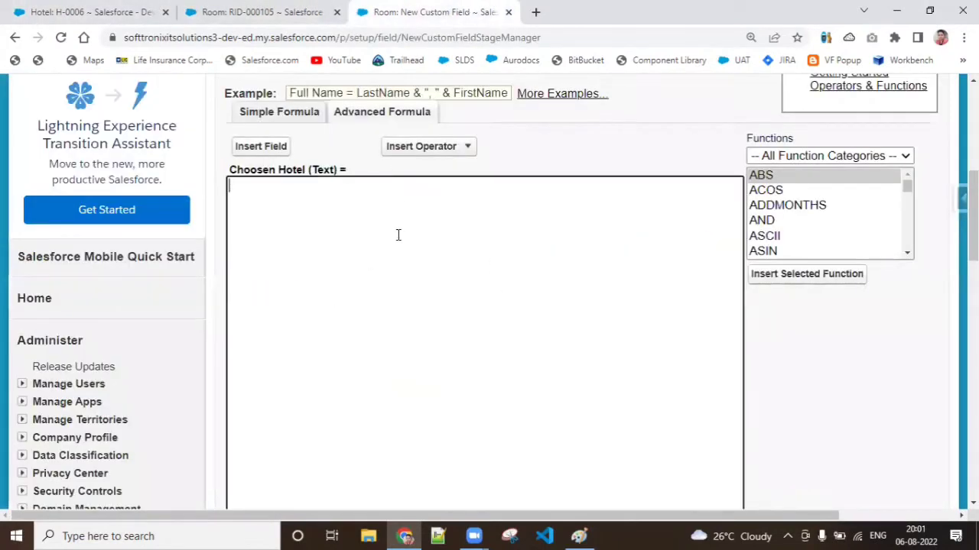
pyautogui.write('ABC')
pyautogui.click(63, 9)
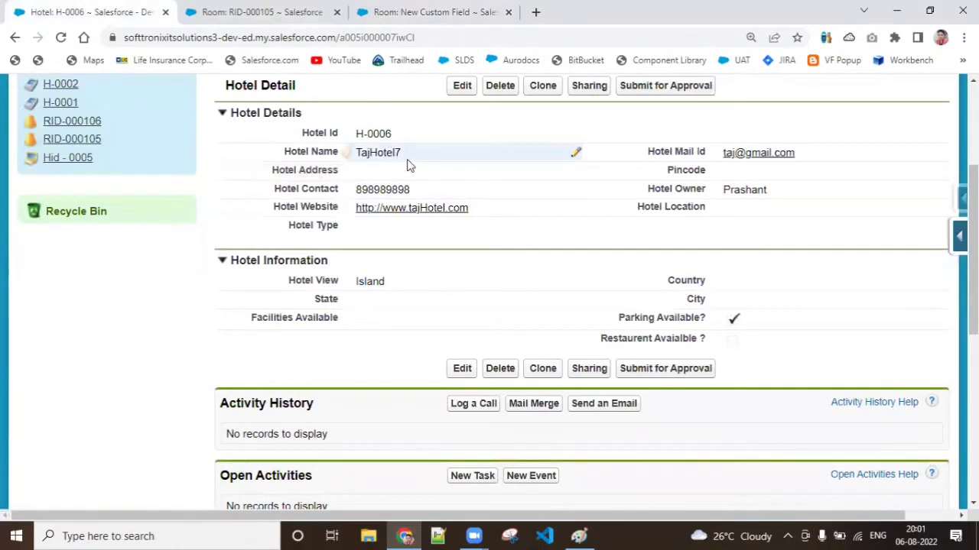
pyautogui.moveTo(403, 158); pyautogui.dragTo(357, 157)
pyautogui.hotkey('ctrl', 'c')
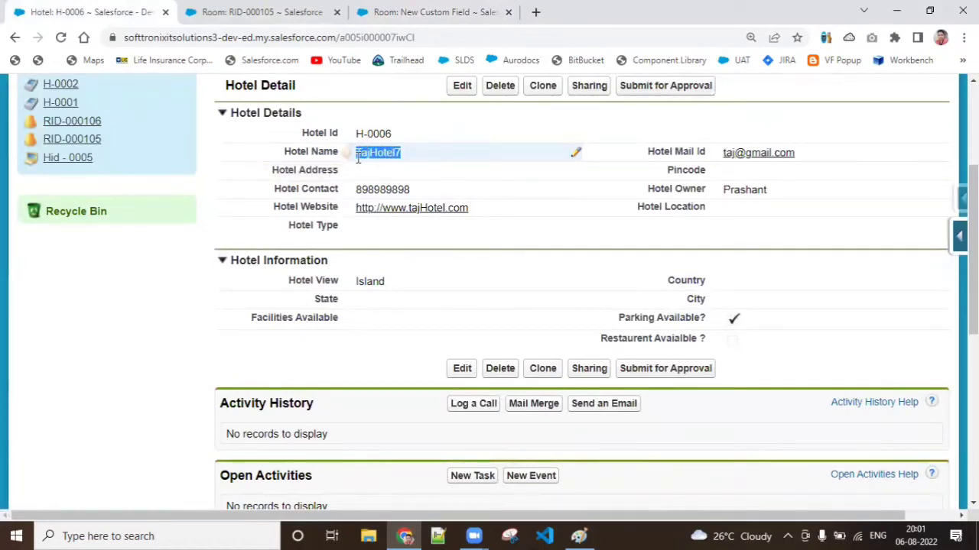
pyautogui.click(457, 11)
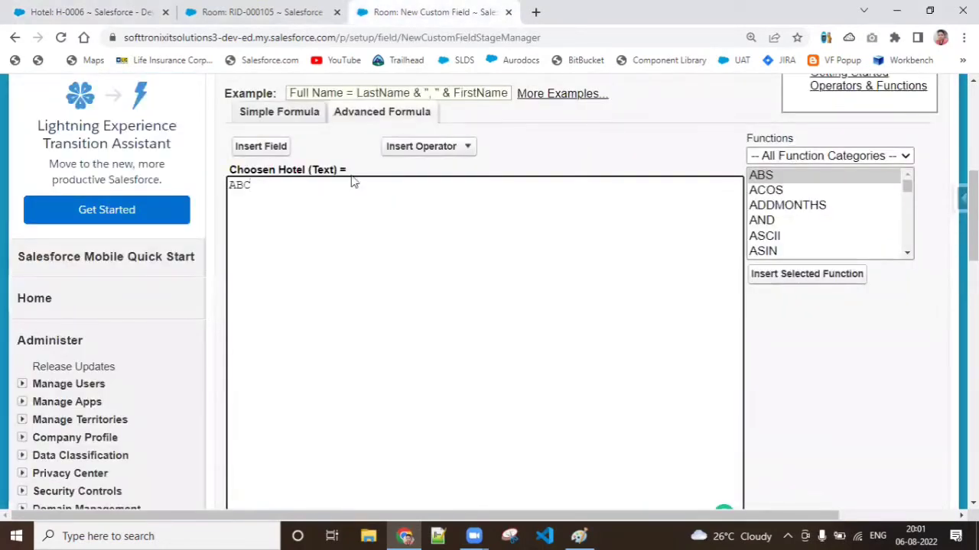
pyautogui.click(328, 197)
pyautogui.hotkey('ctrl', 'a')
pyautogui.hotkey('ctrl', 'v')
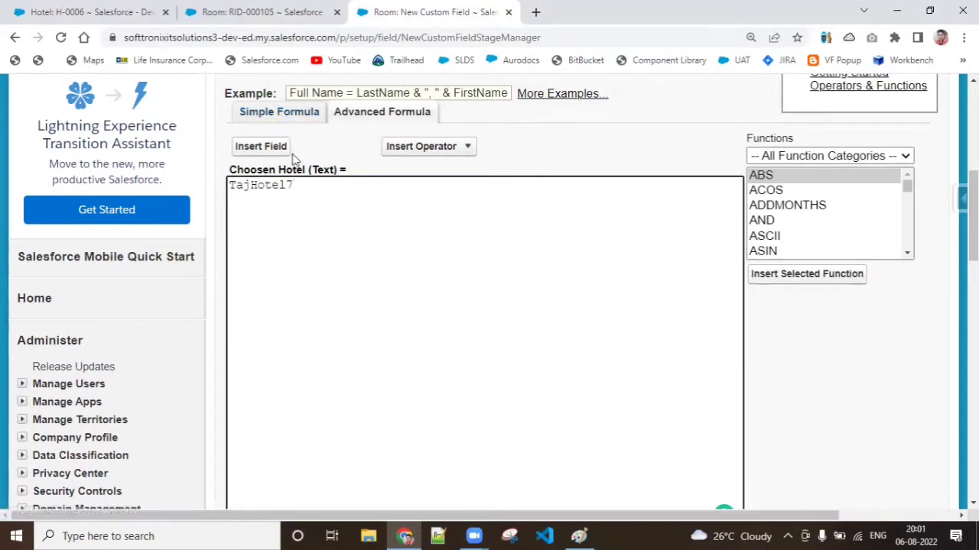
pyautogui.moveTo(299, 188); pyautogui.dragTo(192, 195)
pyautogui.press('BackSpace')
# Check the Hotel Name on hotel H-0006 and the hotel preview of room RID-000105's Choose Hotel lookup, and return to the formula editor
pyautogui.click(30, 8)
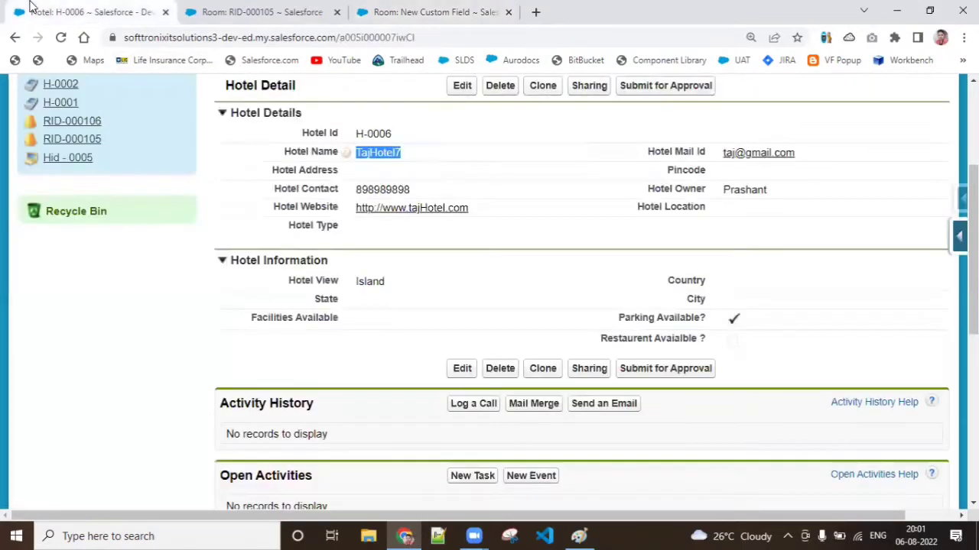
pyautogui.moveTo(345, 155)
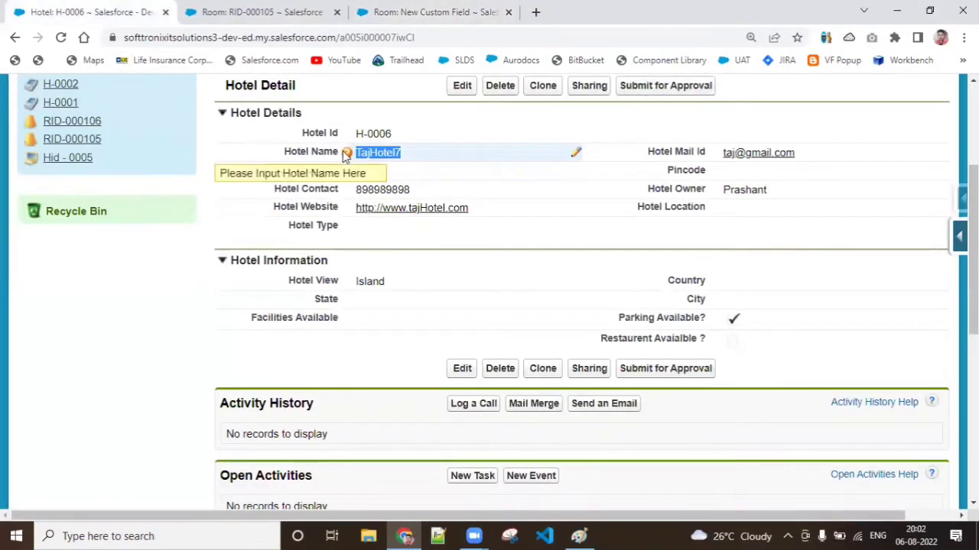
pyautogui.click(286, 8)
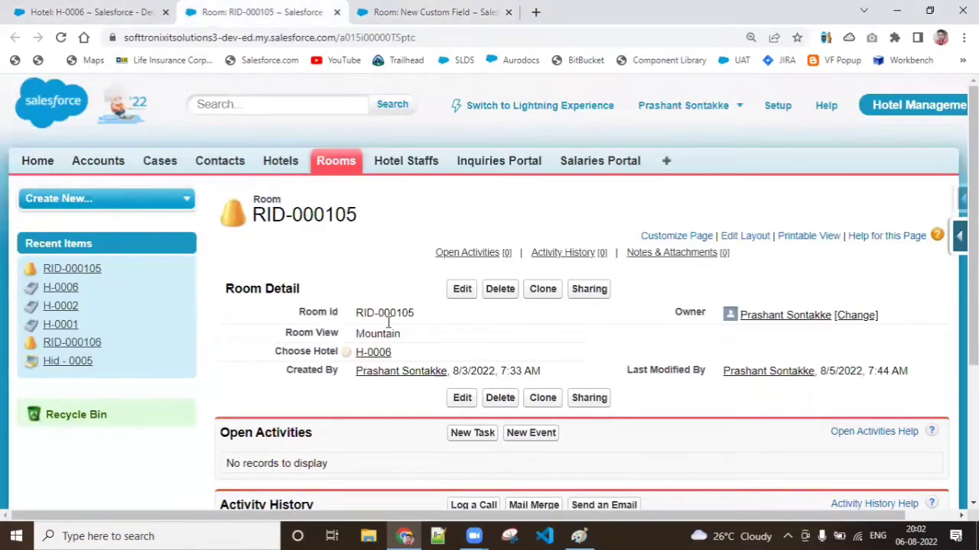
pyautogui.moveTo(389, 356)
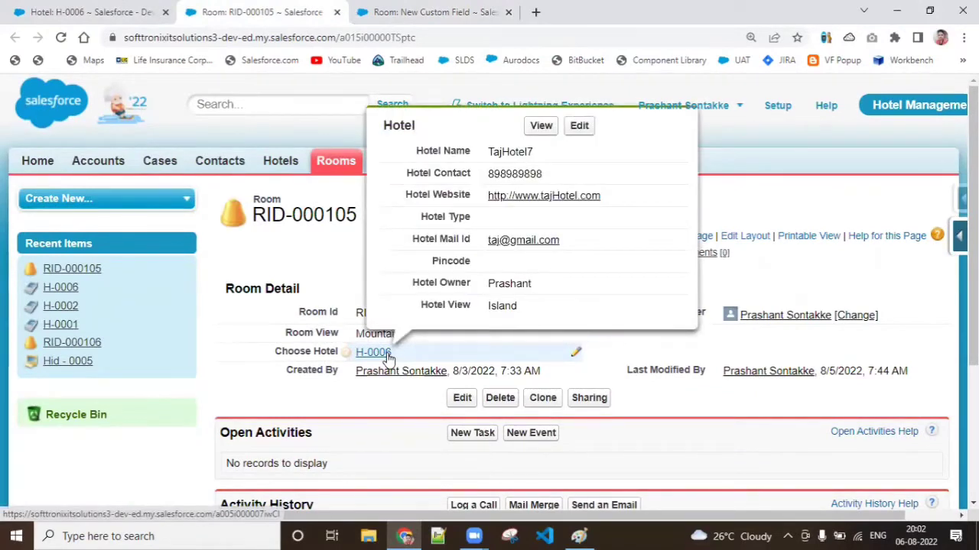
pyautogui.click(90, 12)
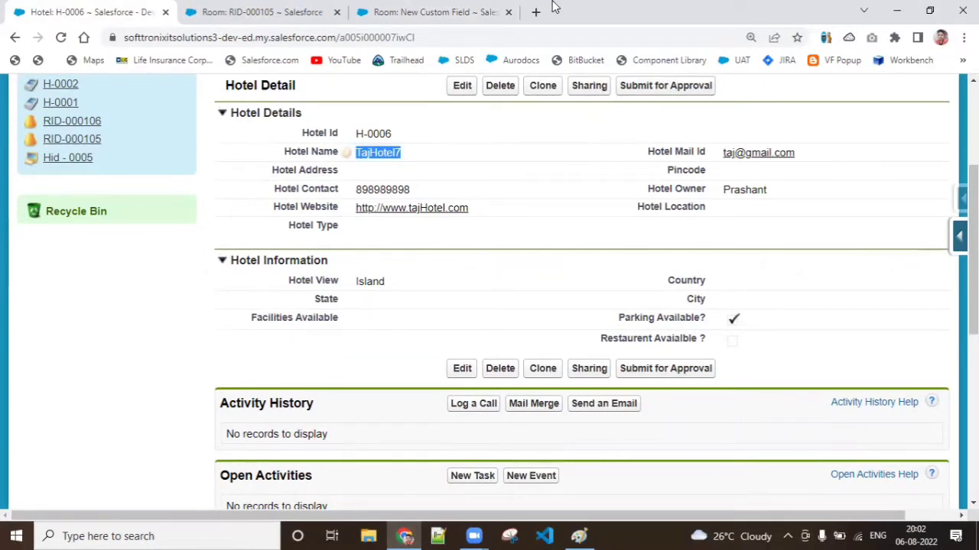
pyautogui.click(396, 9)
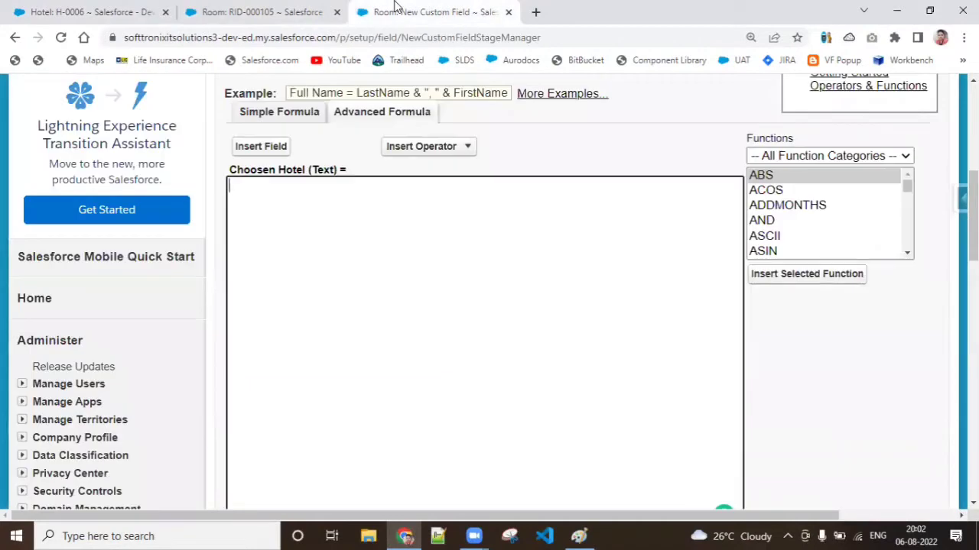
# Open the field picker for the Choosen Hotel formula and compare its Room fields with room RID-000105's Choose Hotel lookup
pyautogui.click(280, 146)
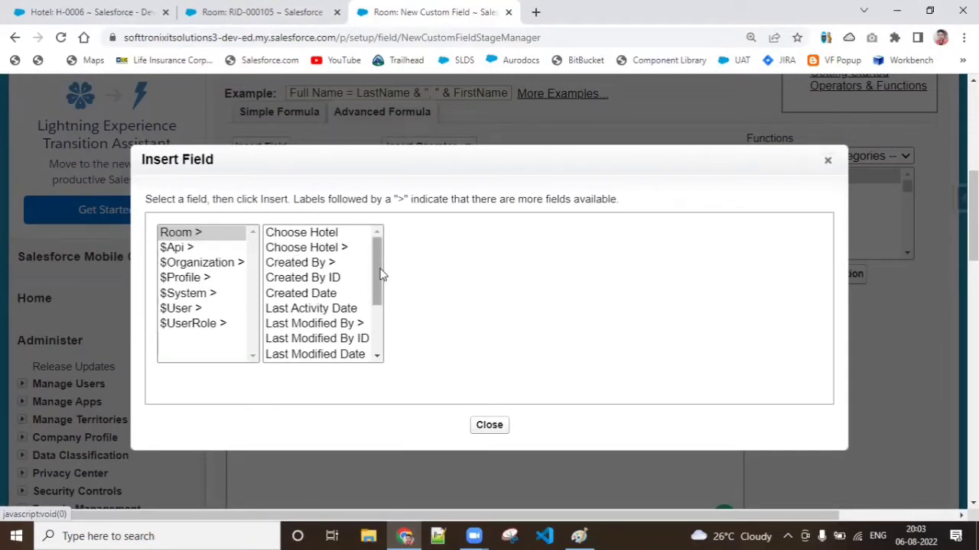
pyautogui.moveTo(380, 273)
pyautogui.mouseDown()
pyautogui.moveTo(380, 340)
pyautogui.moveTo(380, 256)
pyautogui.mouseUp()
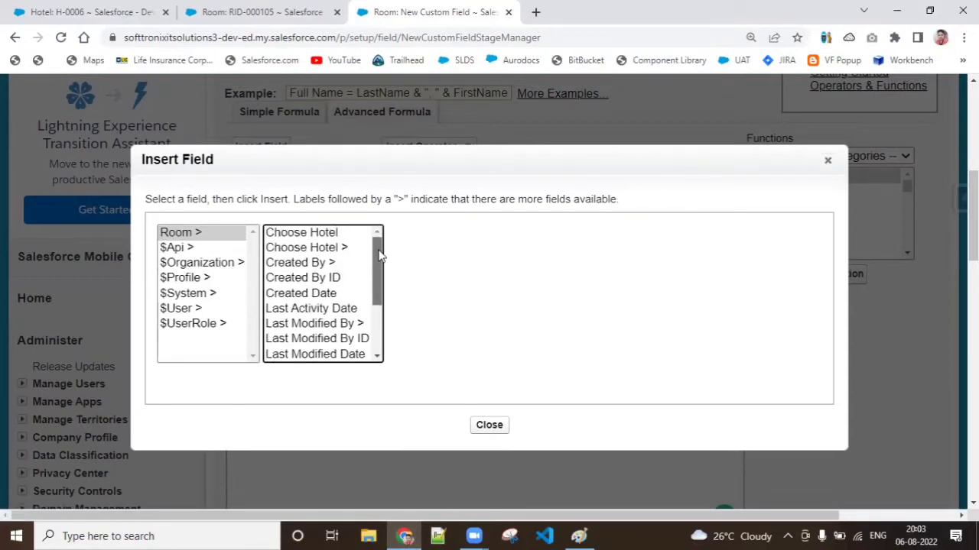
pyautogui.click(302, 9)
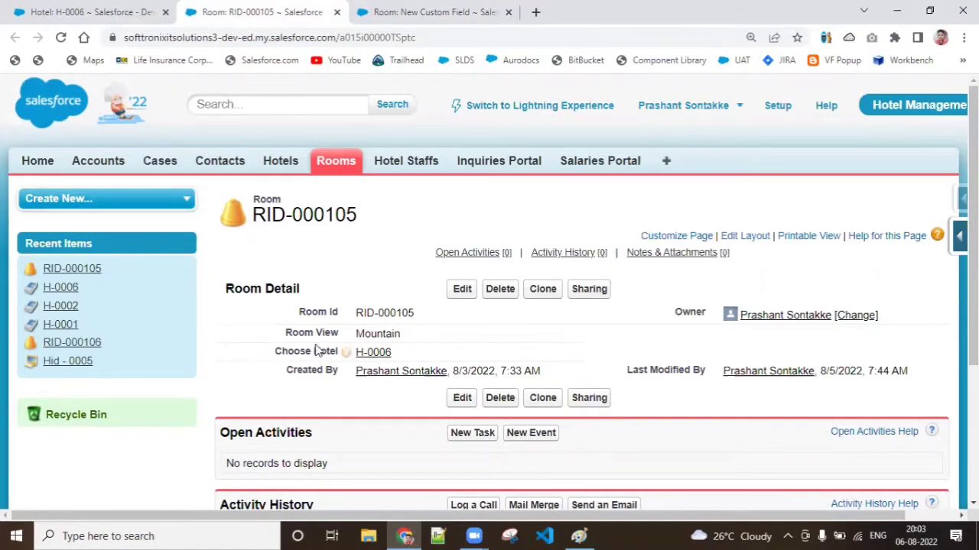
pyautogui.click(396, 9)
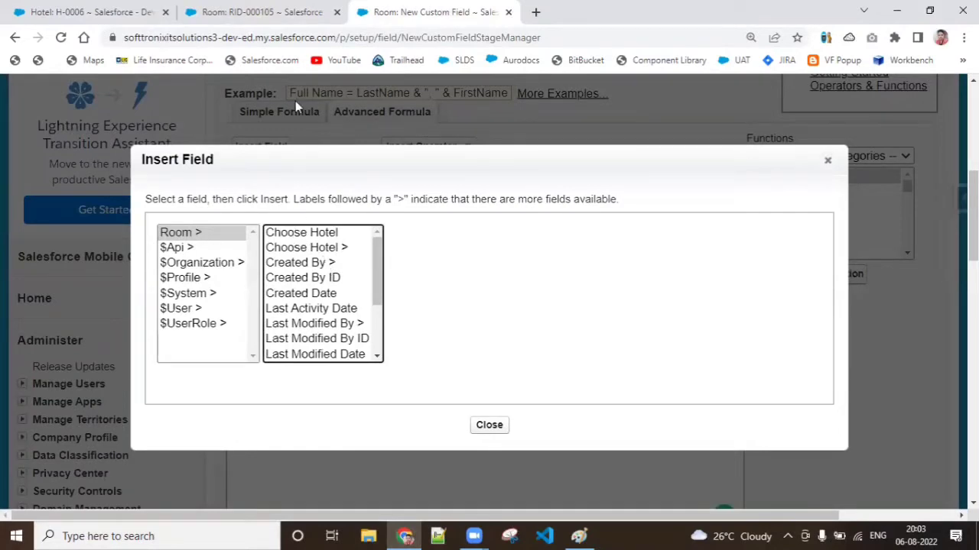
pyautogui.click(260, 12)
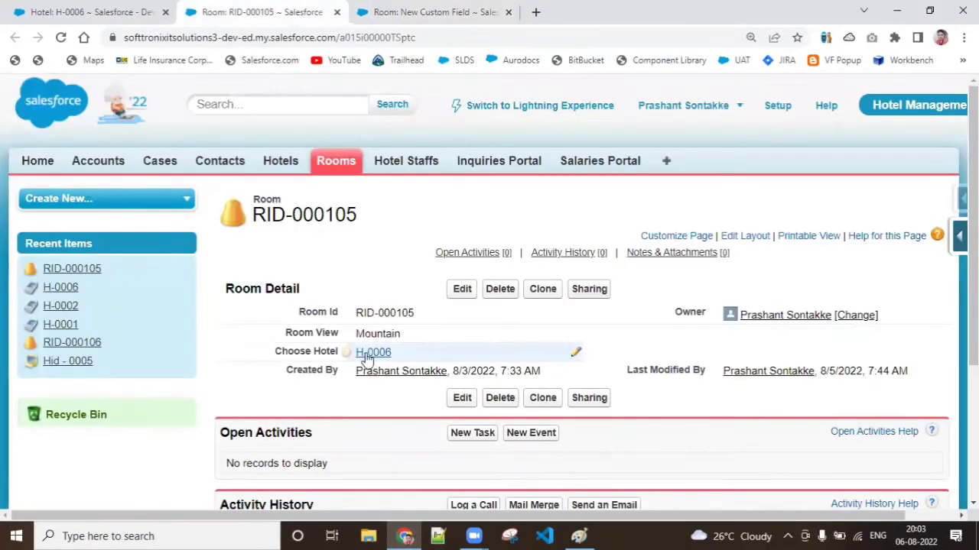
pyautogui.moveTo(378, 358)
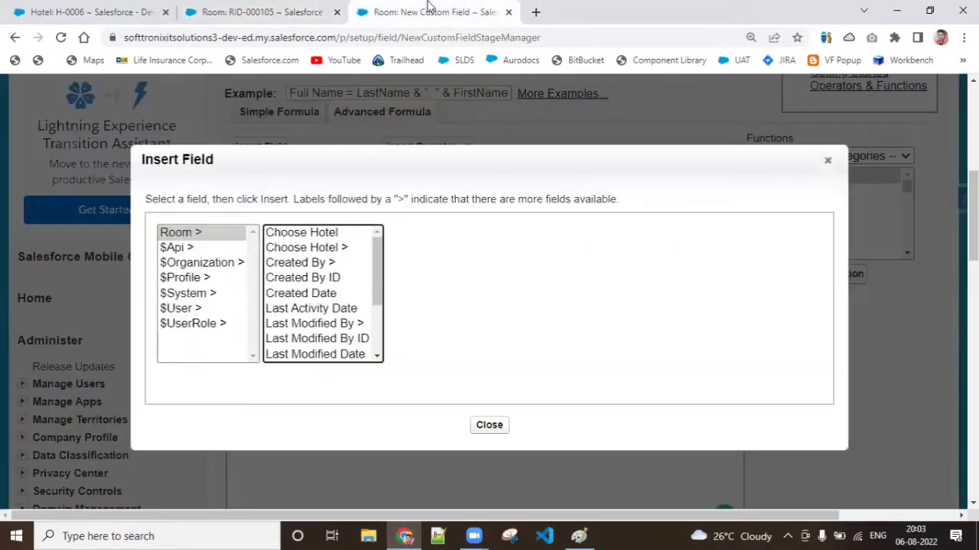
pyautogui.click(428, 11)
# Insert the related hotel's Hotel Name field into the formula through the Choose Hotel relationship
pyautogui.click(343, 254)
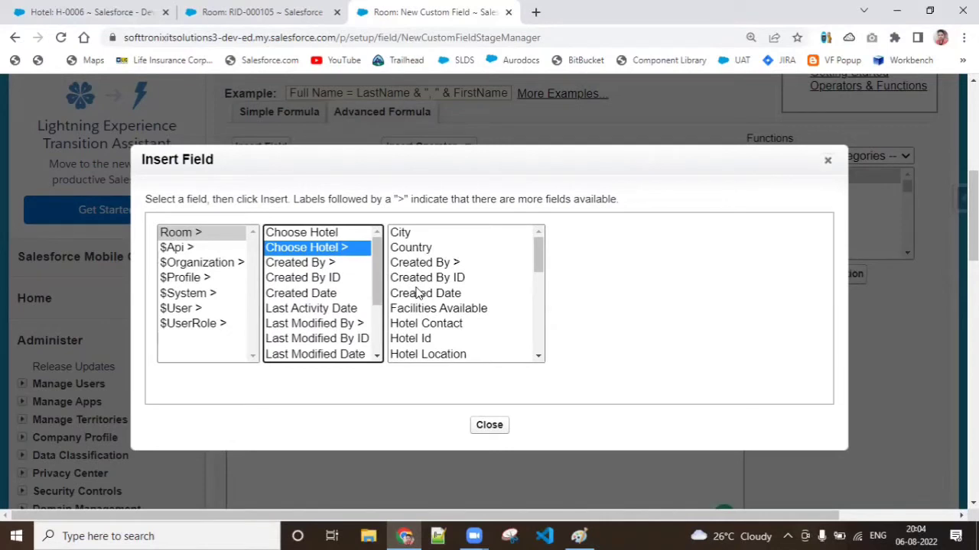
pyautogui.moveTo(536, 249); pyautogui.dragTo(546, 354)
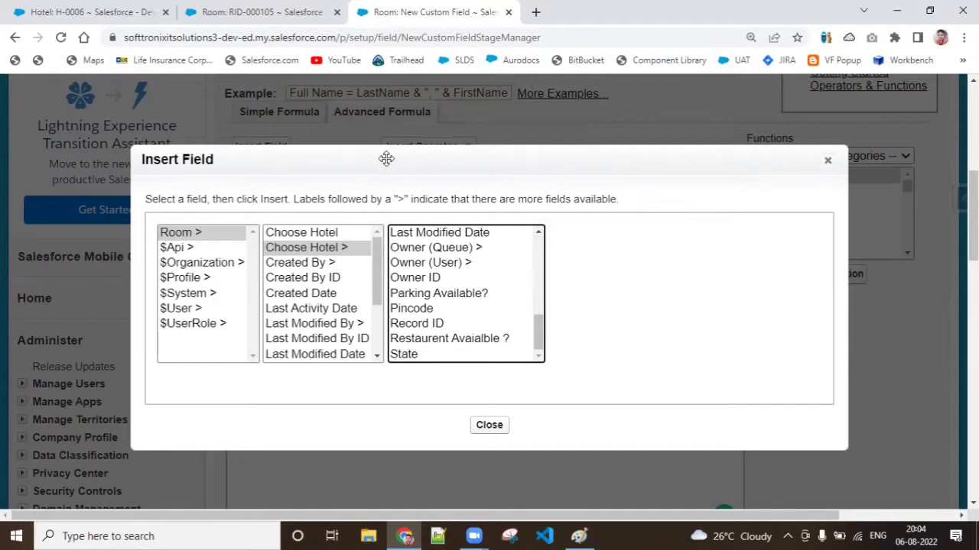
pyautogui.moveTo(544, 332); pyautogui.dragTo(538, 288)
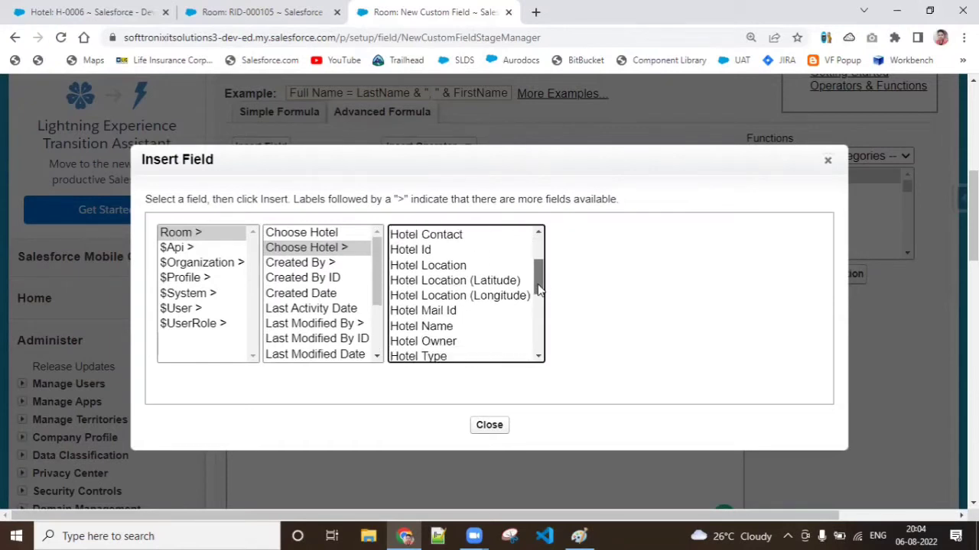
pyautogui.click(462, 329)
pyautogui.click(655, 328)
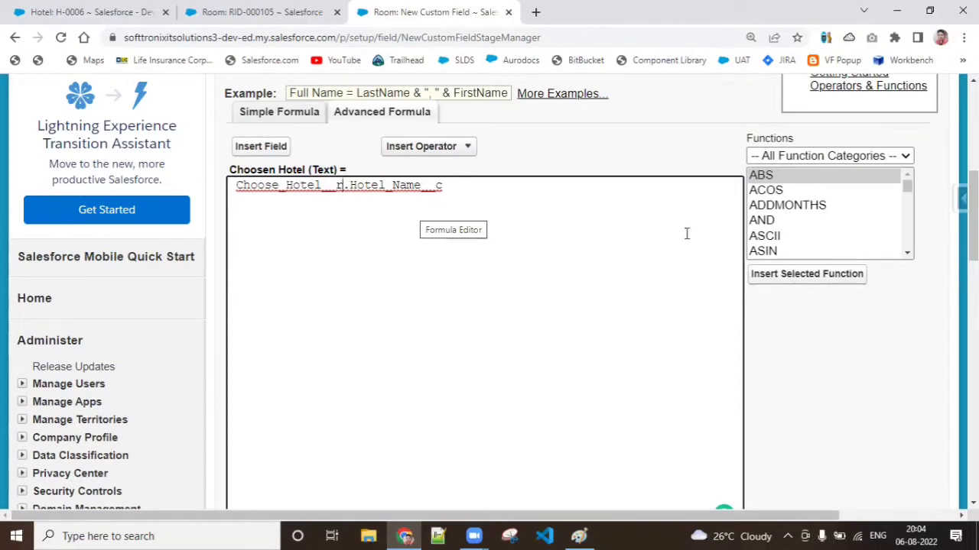
# Check the formula's syntax and continue to the field-level security step
pyautogui.scroll(-3, 972, 222)
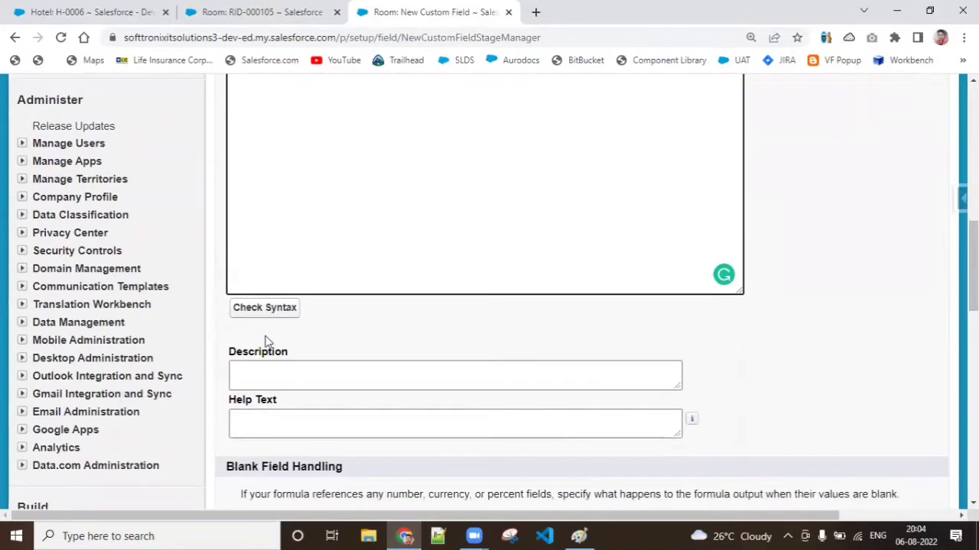
pyautogui.click(271, 309)
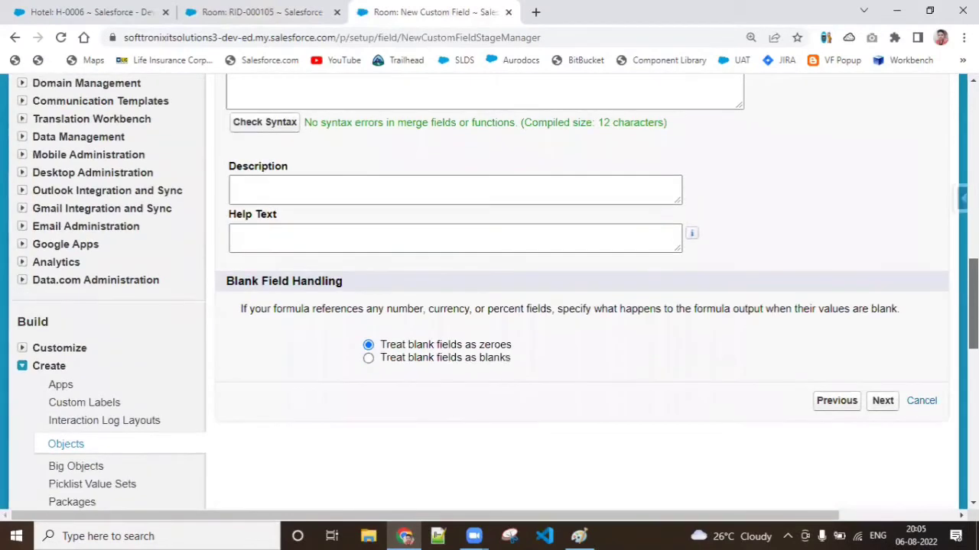
pyautogui.click(883, 405)
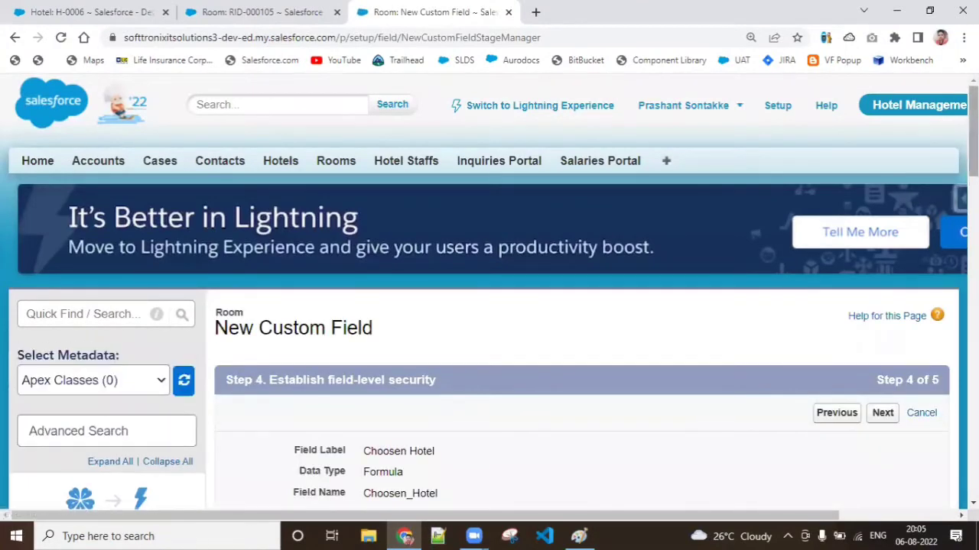
# Make the Choosen Hotel field visible to all profiles and continue to the page layout step
pyautogui.scroll(-1, 711, 306)
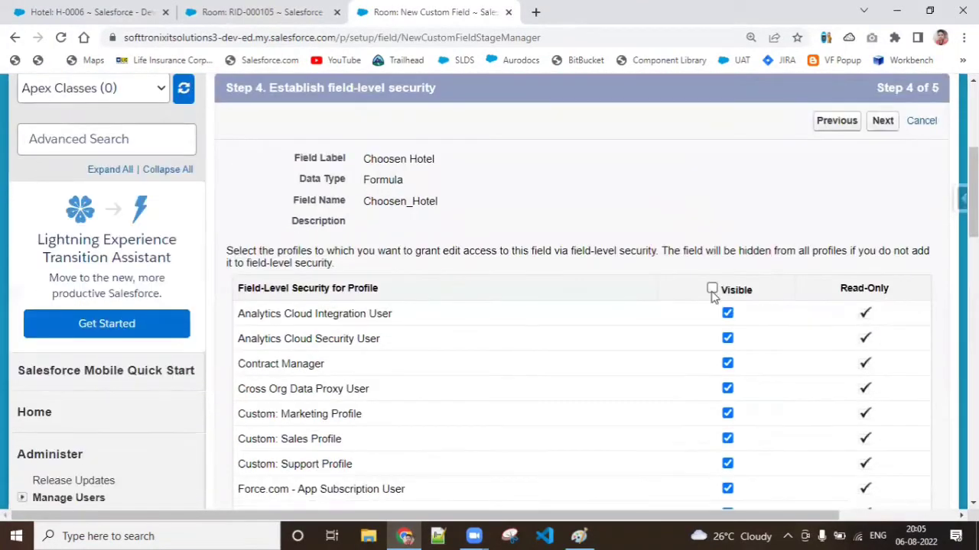
pyautogui.click(712, 289)
pyautogui.scroll(-4, 712, 289)
pyautogui.scroll(-4, 712, 289)
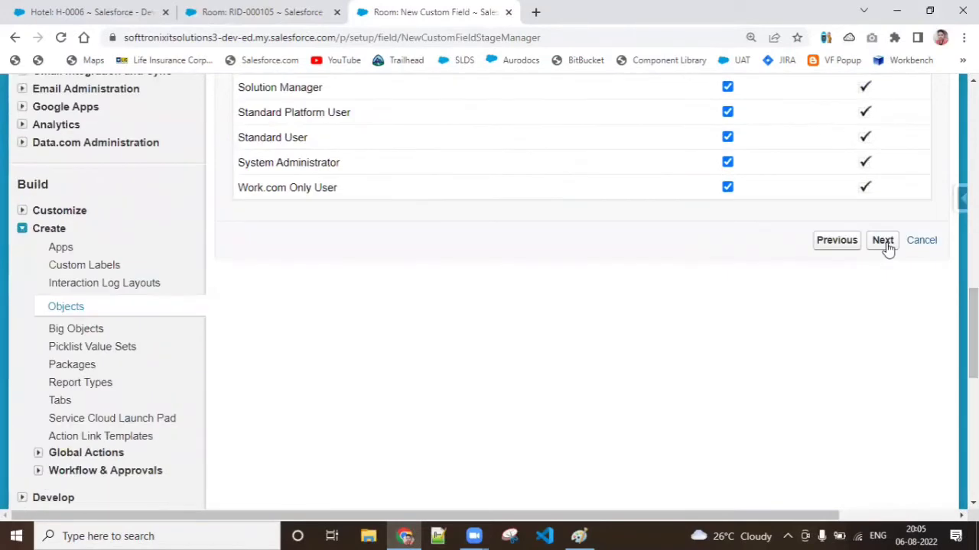
pyautogui.click(887, 251)
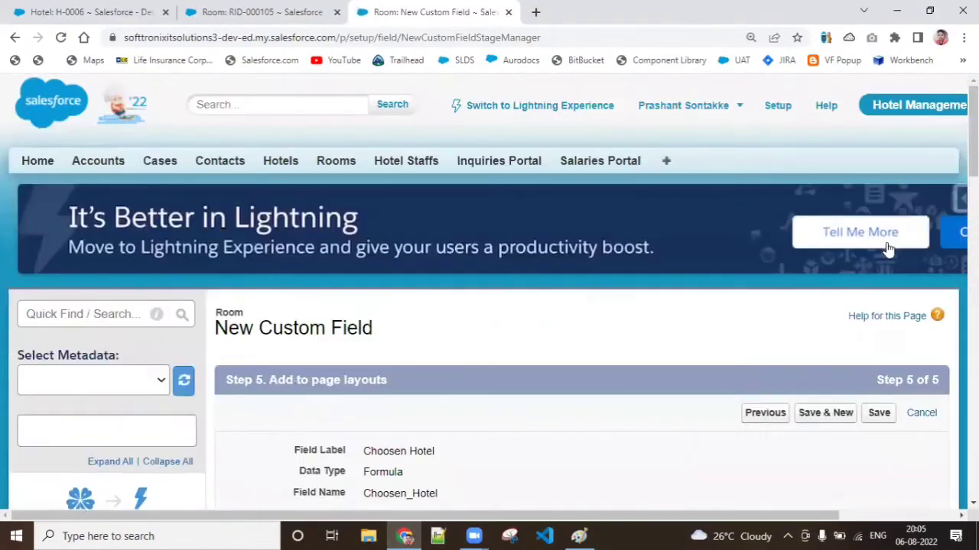
# Save the Choosen Hotel field with Room Layout included, and reload room RID-000105 to check its value
pyautogui.scroll(-4, 971, 138)
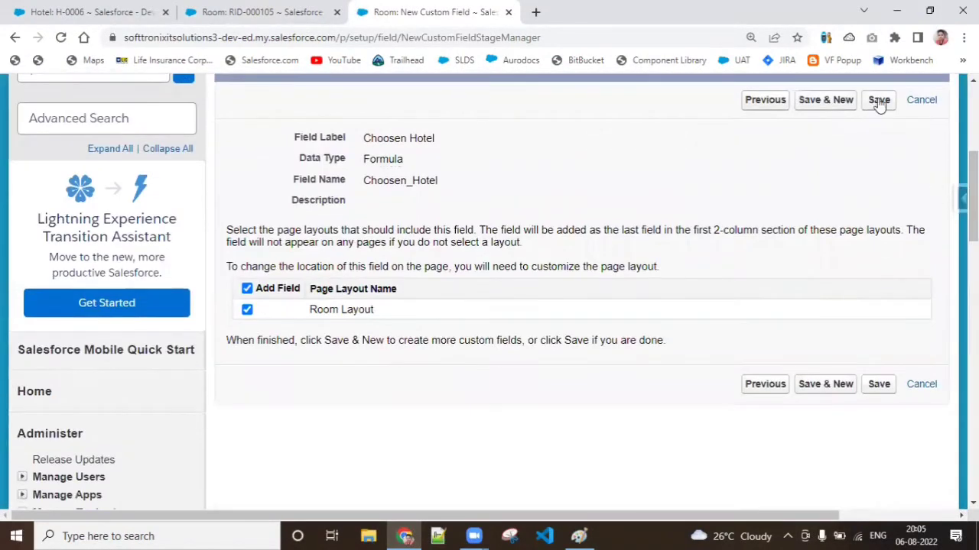
pyautogui.click(879, 100)
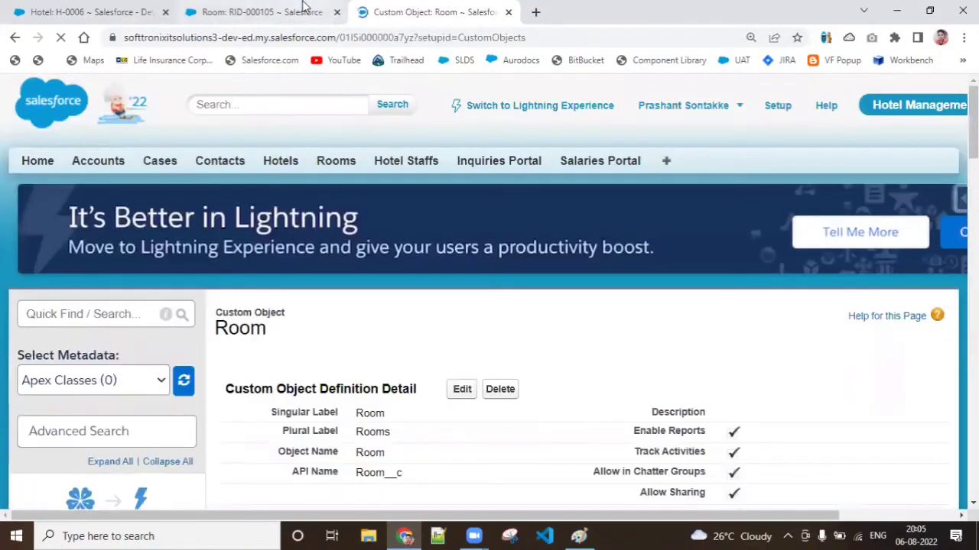
pyautogui.click(303, 9)
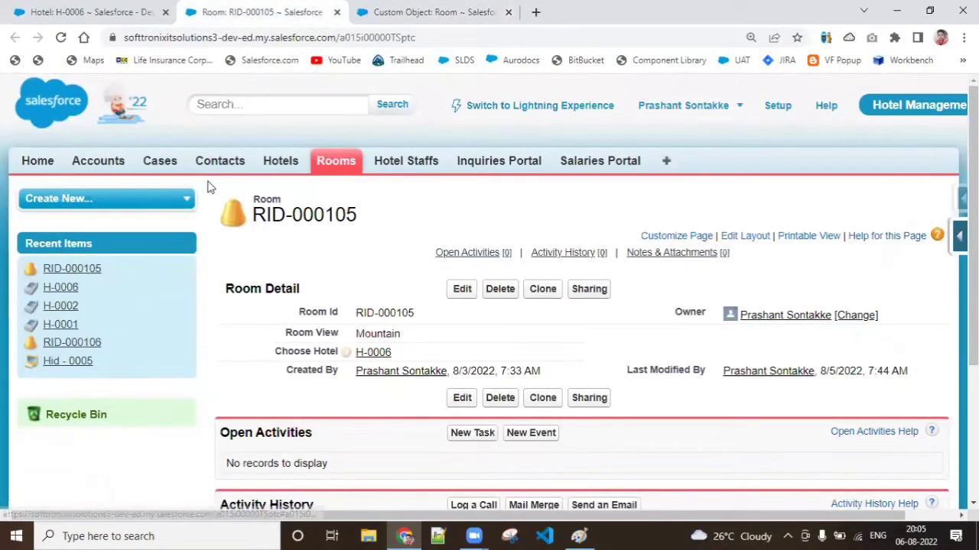
pyautogui.click(58, 38)
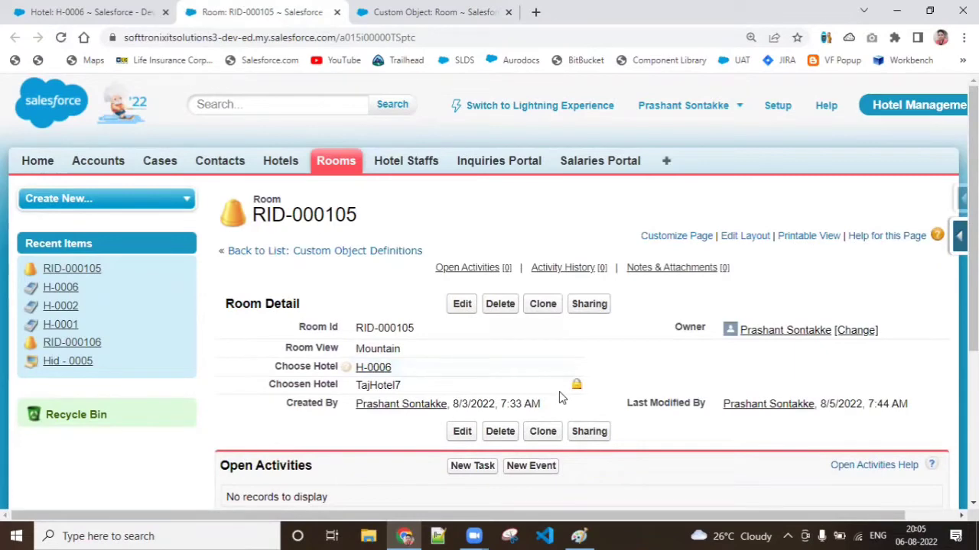
# Change the Hotel Name of hotel H-0006 to abcd and try to save the record
pyautogui.click(71, 9)
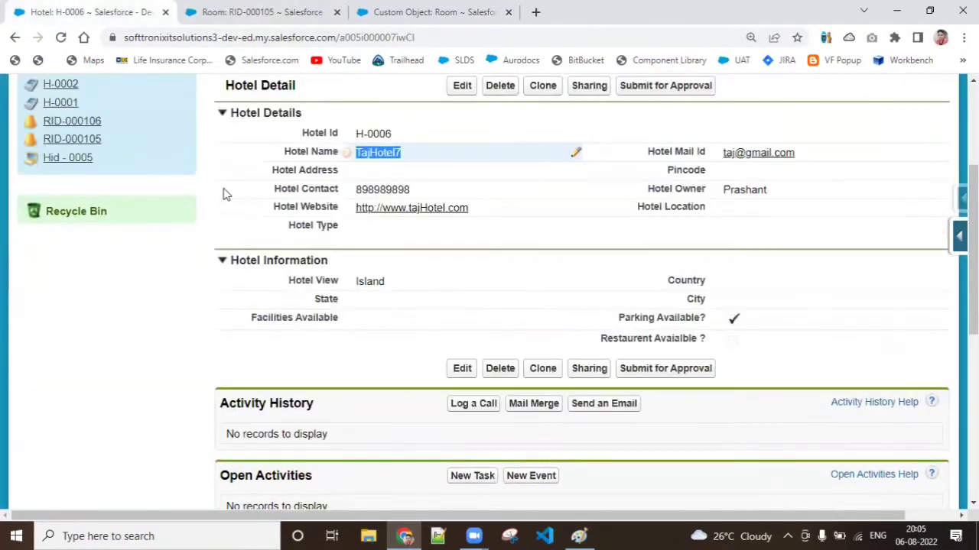
pyautogui.doubleClick(411, 156)
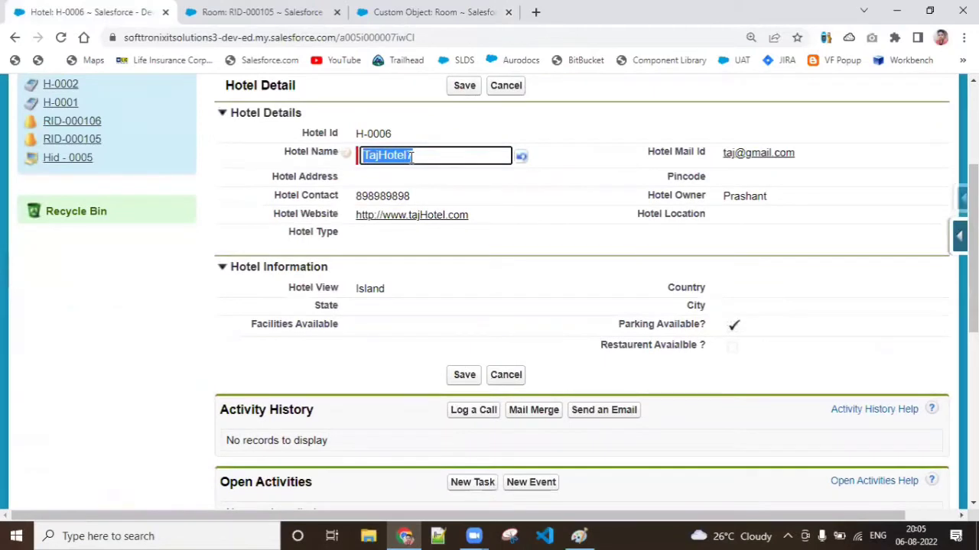
pyautogui.write('ABc')
pyautogui.press('BackSpace')
pyautogui.press('BackSpace')
pyautogui.press('BackSpace')
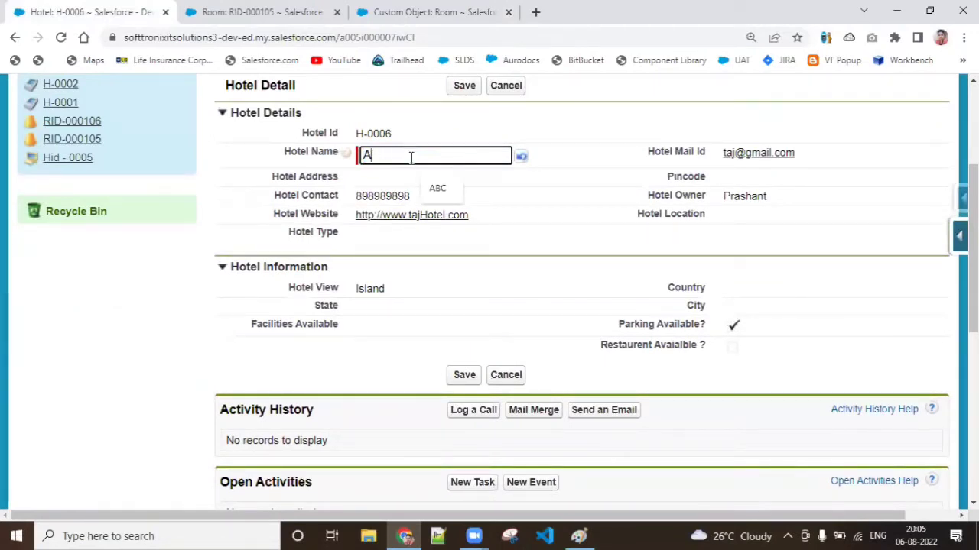
pyautogui.write('abcd')
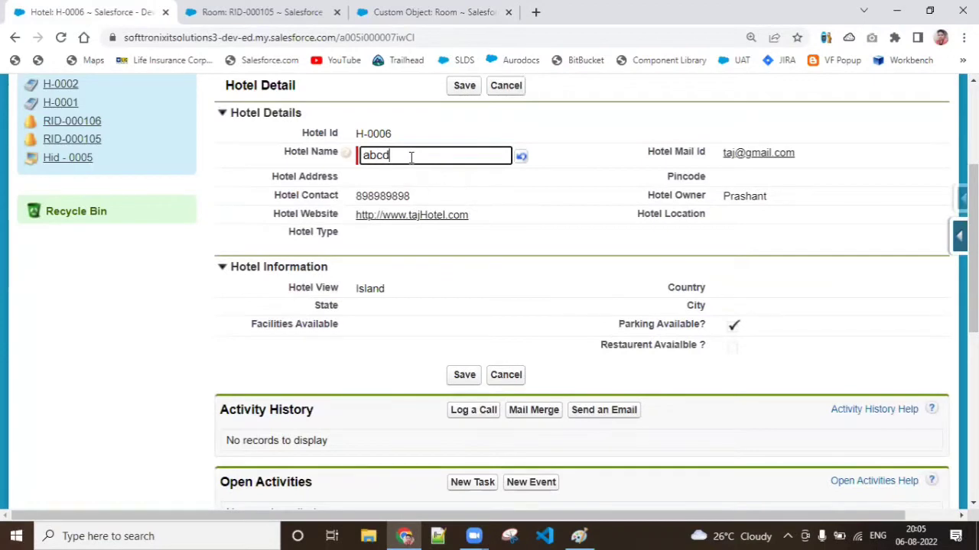
pyautogui.click(463, 87)
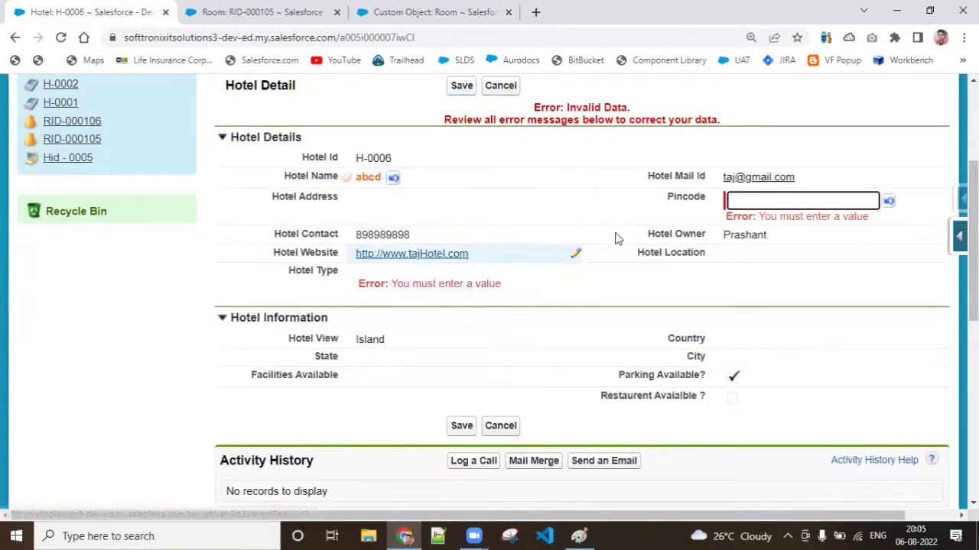
# Fill in the hotel's required Pincode and try to save the record again
pyautogui.click(757, 201)
pyautogui.write('232323')
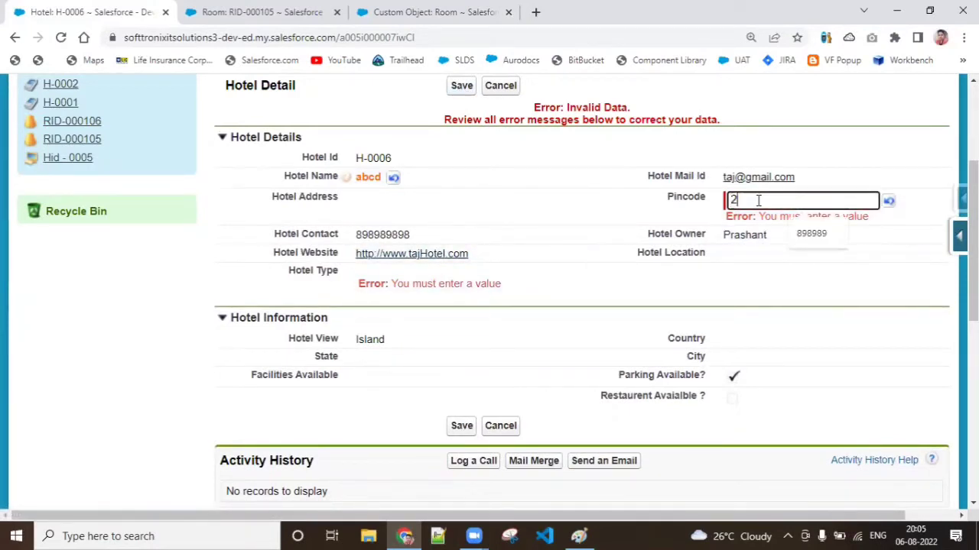
pyautogui.click(466, 92)
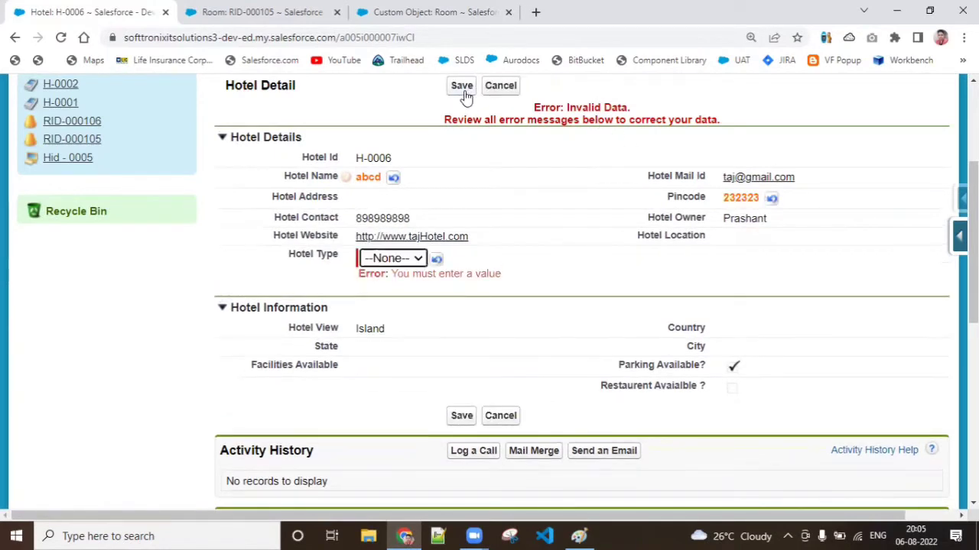
# Set the Hotel Type to 4 Star, clear Parking Available?, and save hotel H-0006
pyautogui.click(390, 260)
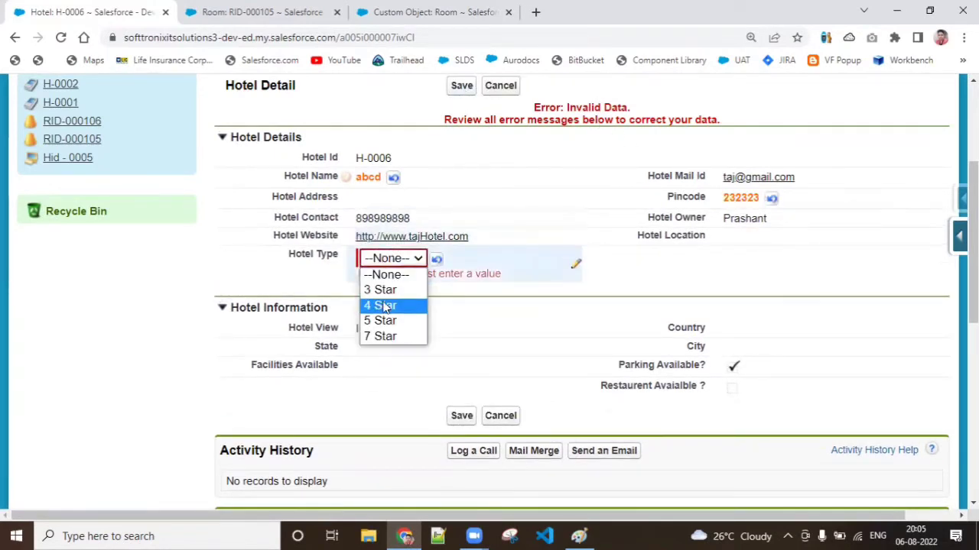
pyautogui.click(379, 305)
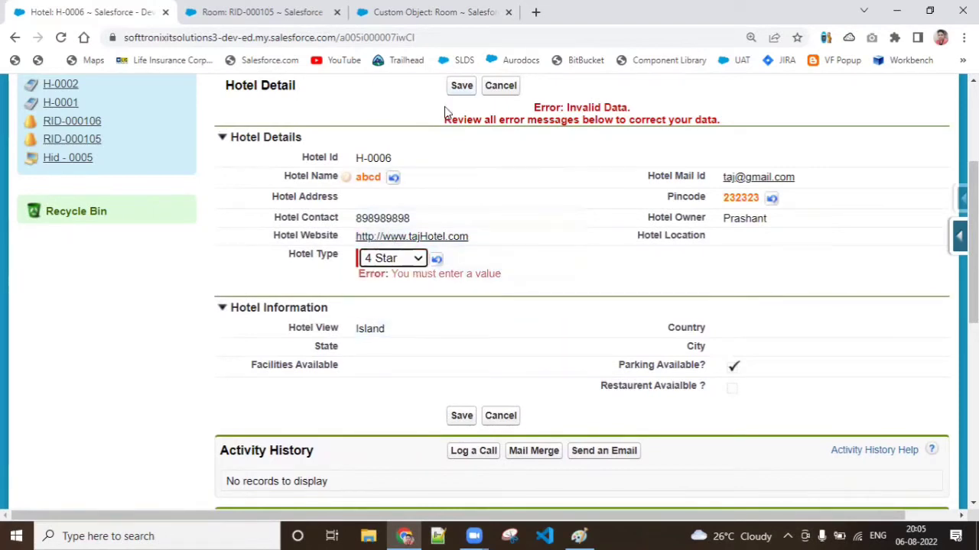
pyautogui.click(464, 97)
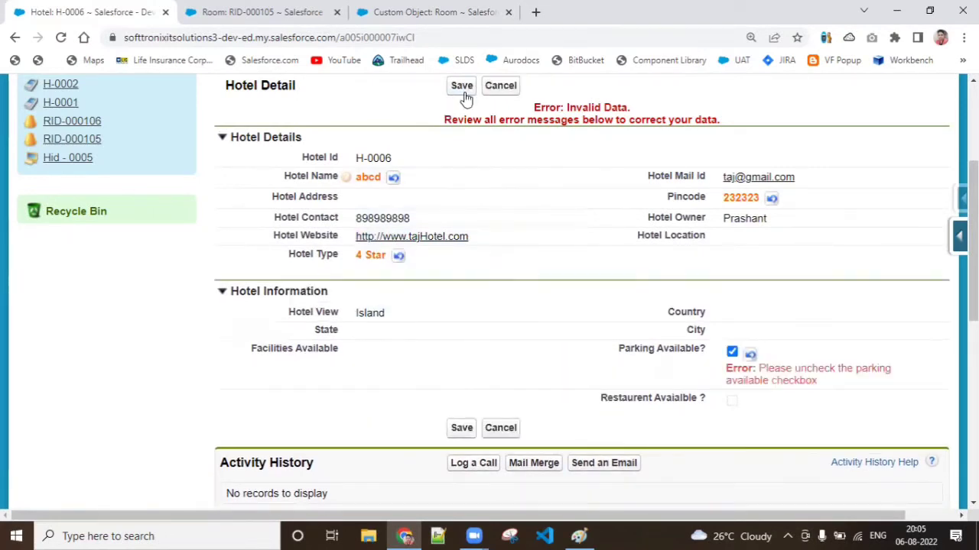
pyautogui.click(732, 352)
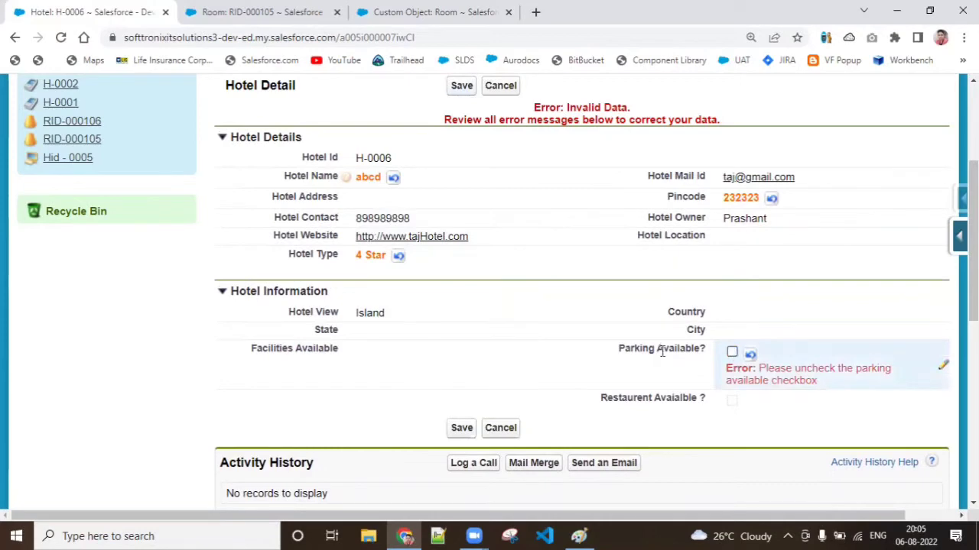
pyautogui.click(461, 429)
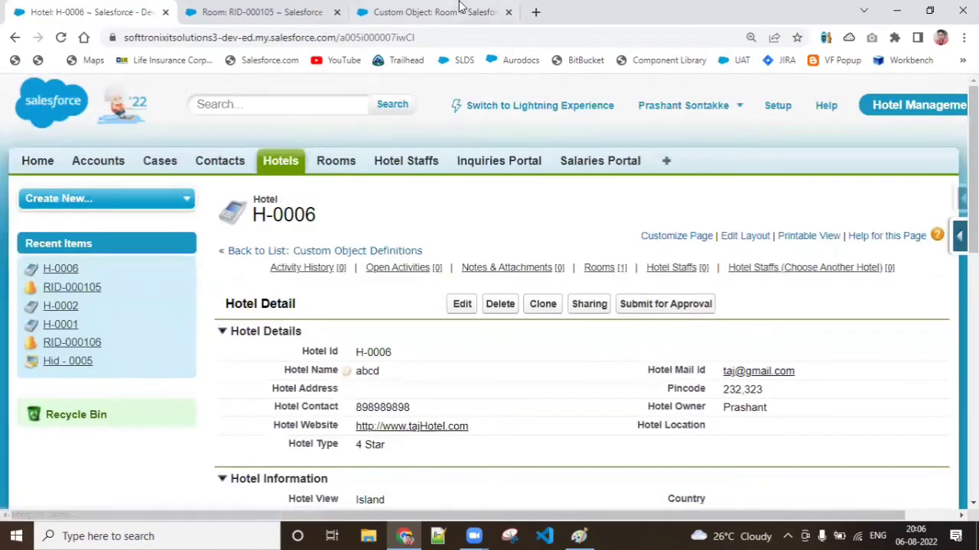
# Reload room RID-000105 and compare its Choosen Hotel value with the Hotel Name on hotel H-0006
pyautogui.click(457, 10)
pyautogui.click(247, 9)
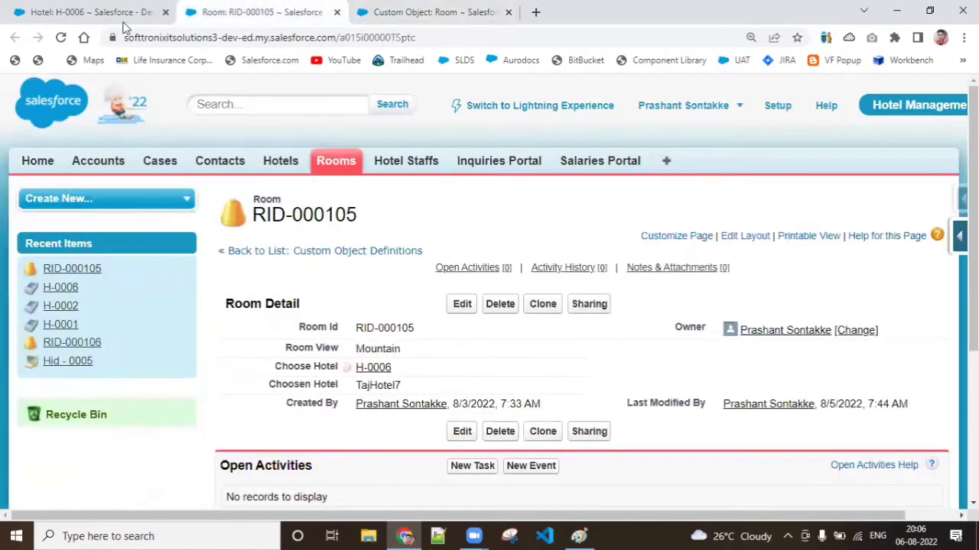
pyautogui.click(61, 38)
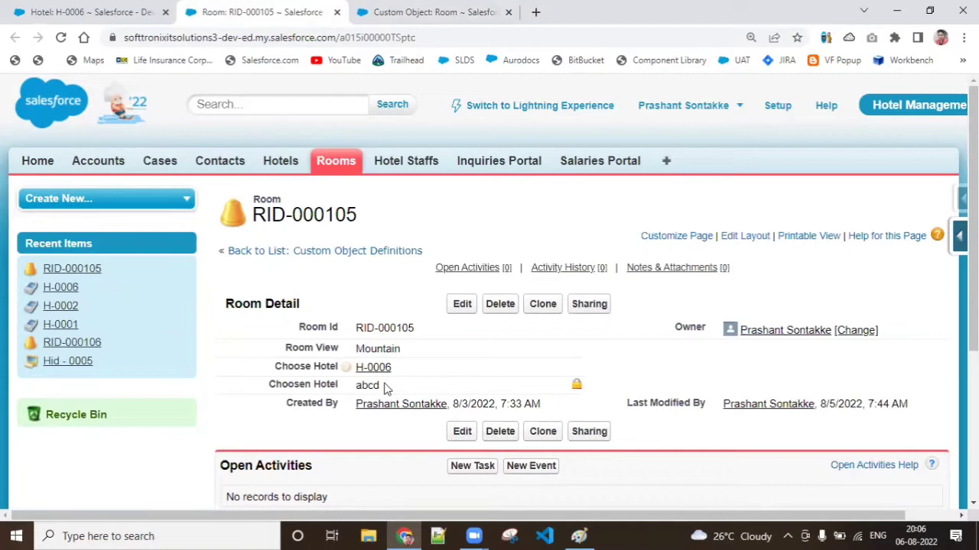
pyautogui.click(94, 9)
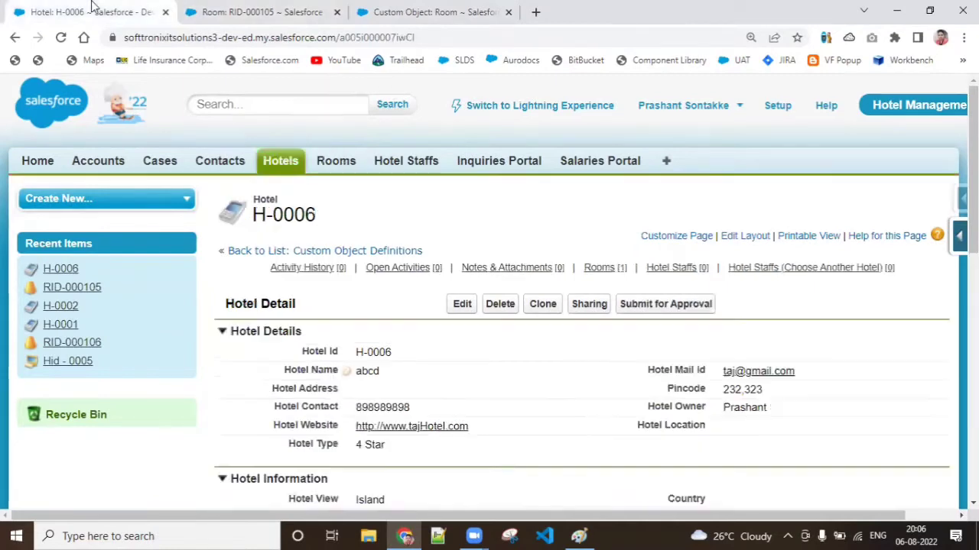
# Open hotel H-0007 from the recent hotels list
pyautogui.click(284, 163)
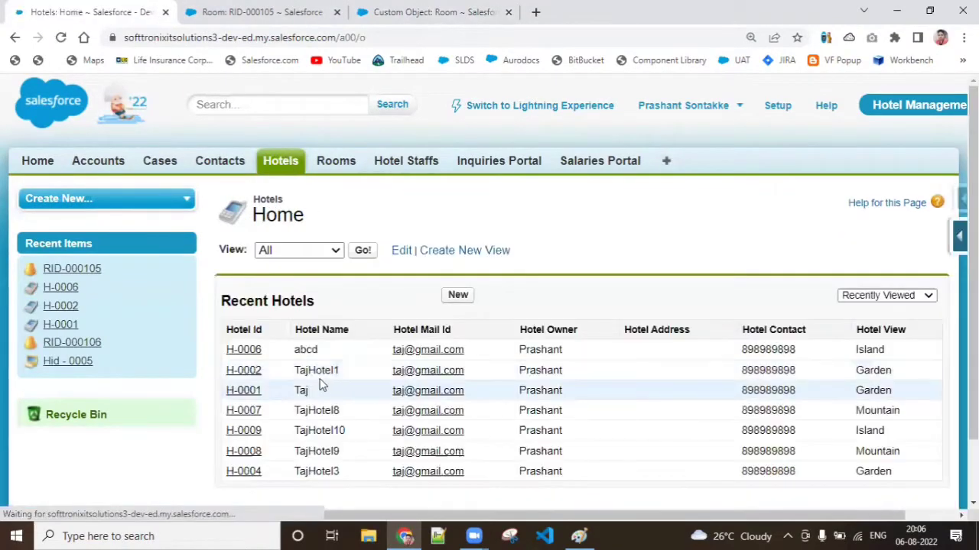
pyautogui.click(236, 410)
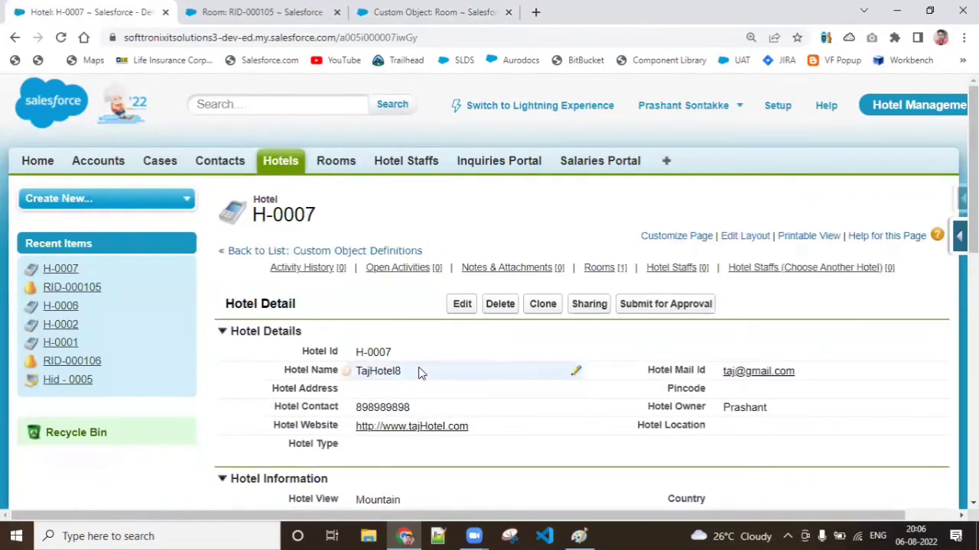
pyautogui.doubleClick(418, 372)
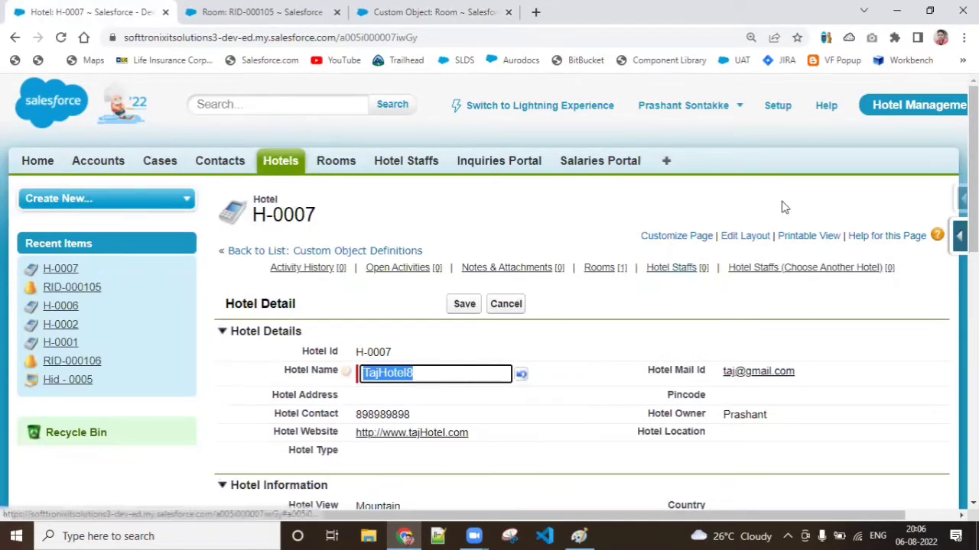
pyautogui.click(795, 182)
# Open related room RID-000106 of hotel H-0007 in a separate browser tab and close the tab showing room RID-000105
pyautogui.scroll(-2, 795, 184)
pyautogui.scroll(-3, 581, 306)
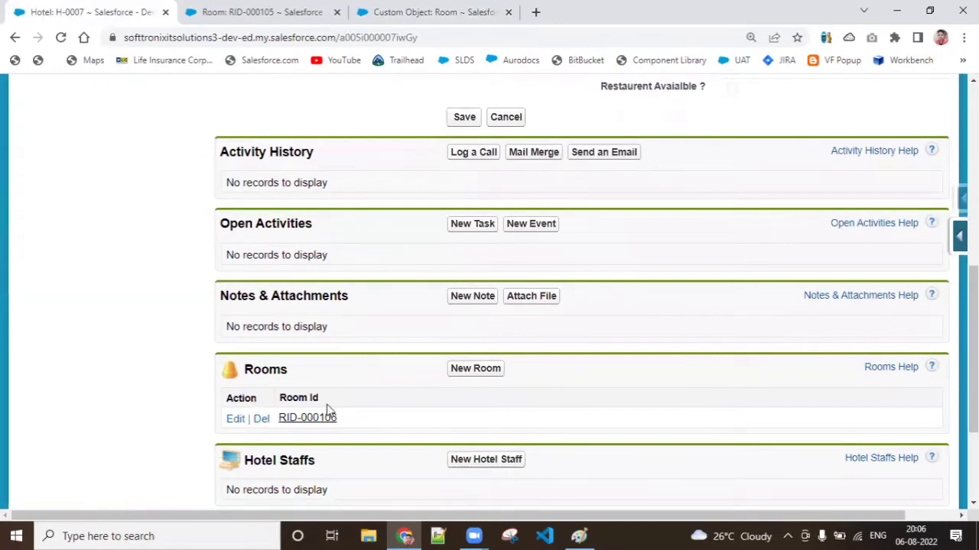
pyautogui.rightClick(326, 413)
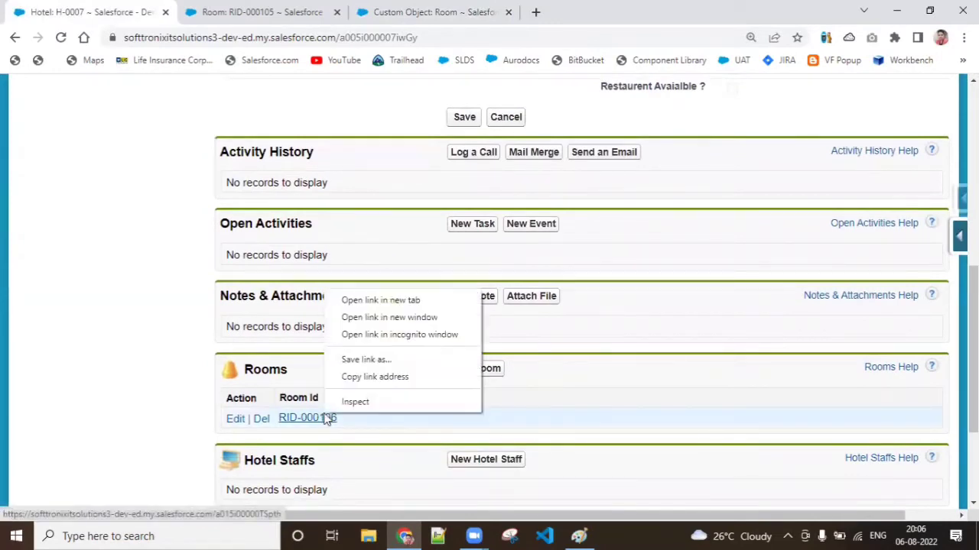
pyautogui.click(362, 300)
pyautogui.click(509, 12)
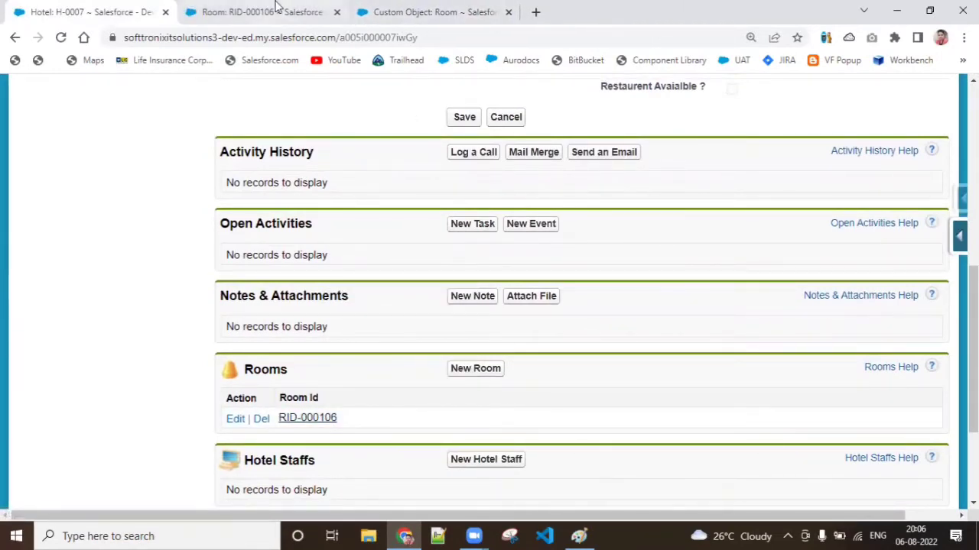
# Compare the Choosen Hotel value on room RID-000106 with the Hotel Name on hotel H-0007
pyautogui.click(264, 12)
pyautogui.click(99, 12)
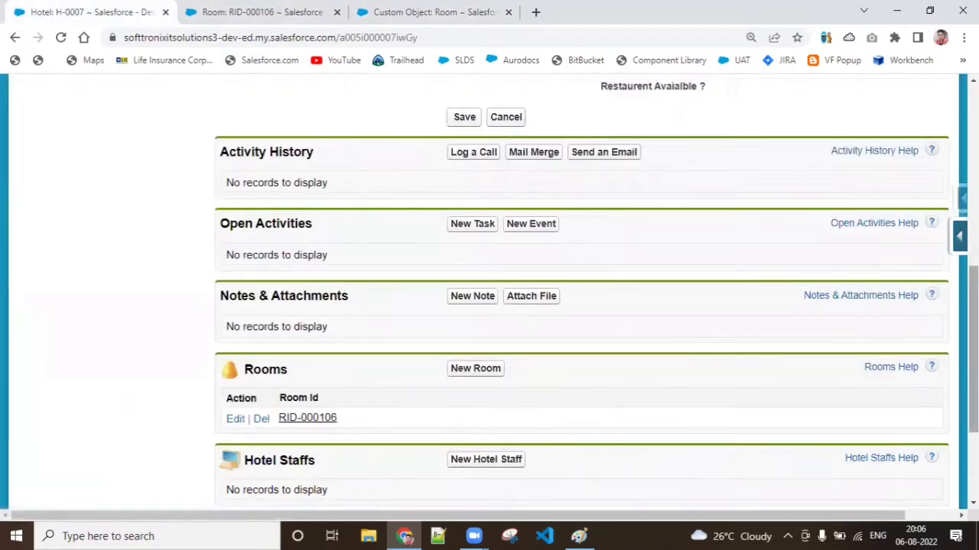
pyautogui.scroll(6, 366, 304)
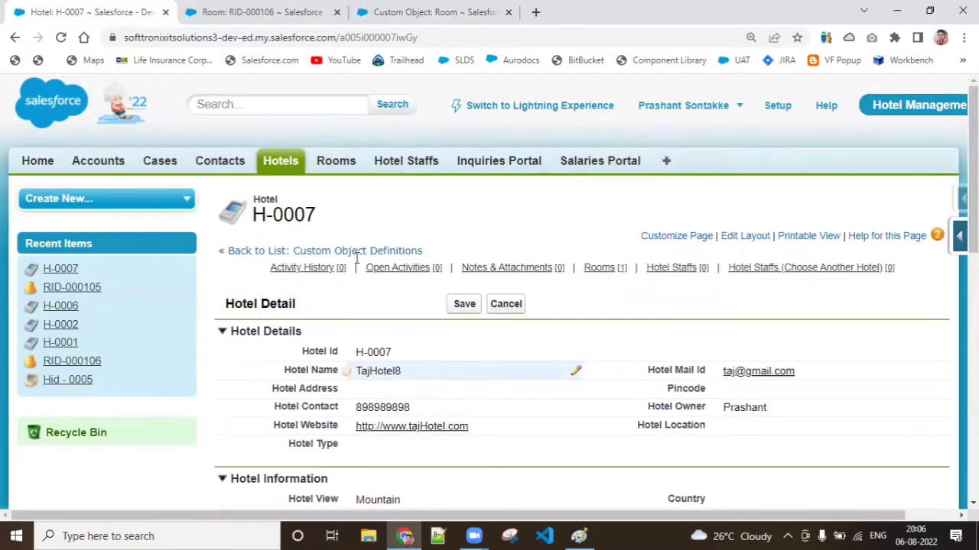
pyautogui.click(239, 9)
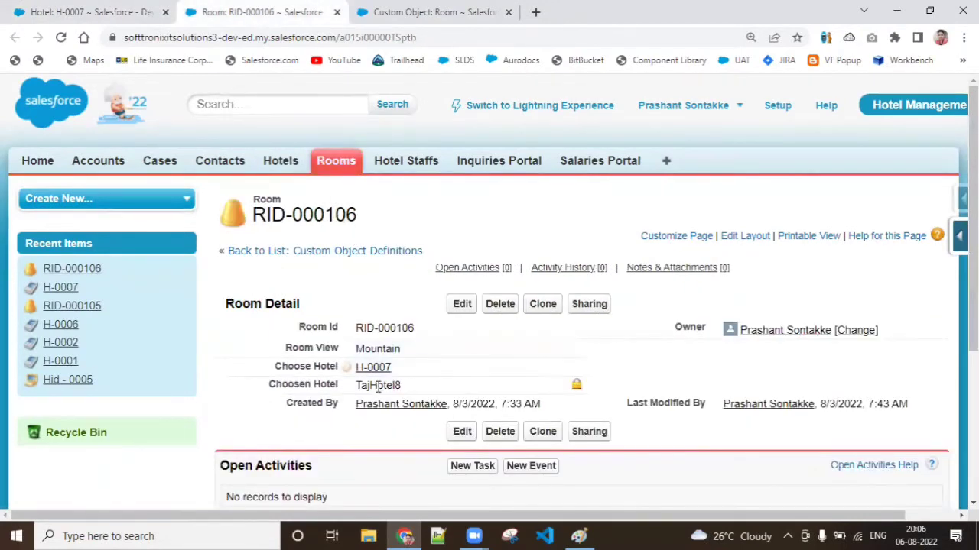
pyautogui.click(90, 12)
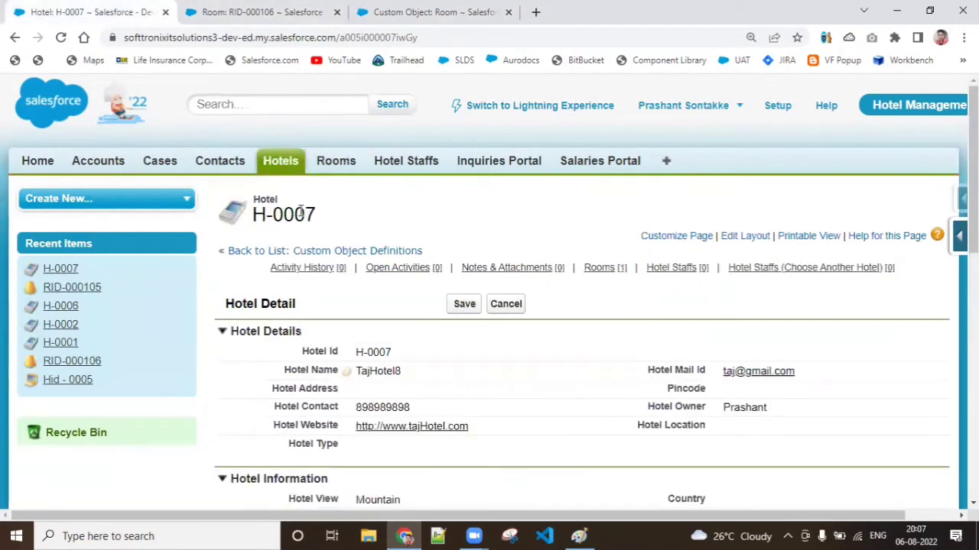
# Change the Hotel Name of hotel H-0007 to Prashant Hotel and try to save the record
pyautogui.doubleClick(483, 372)
pyautogui.write('Prashan')
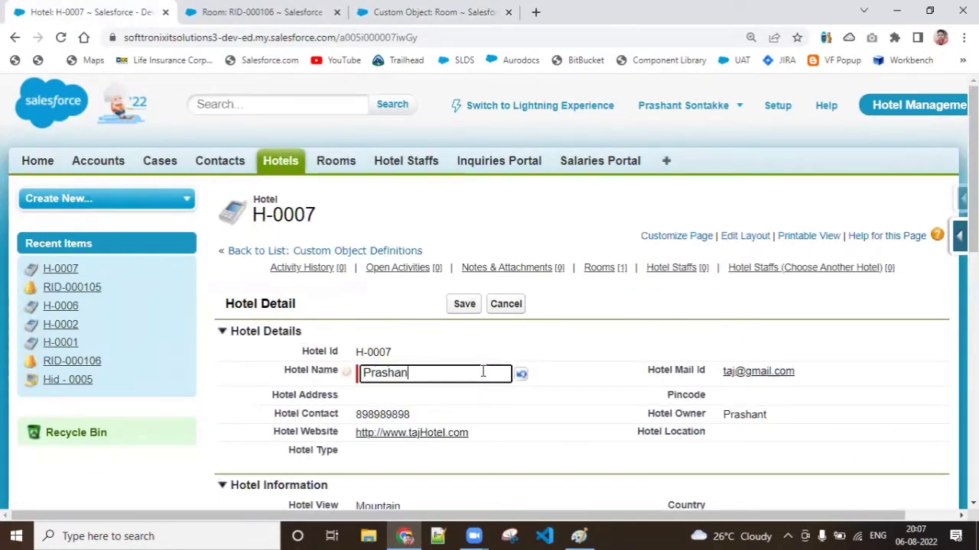
pyautogui.write('t Hotel')
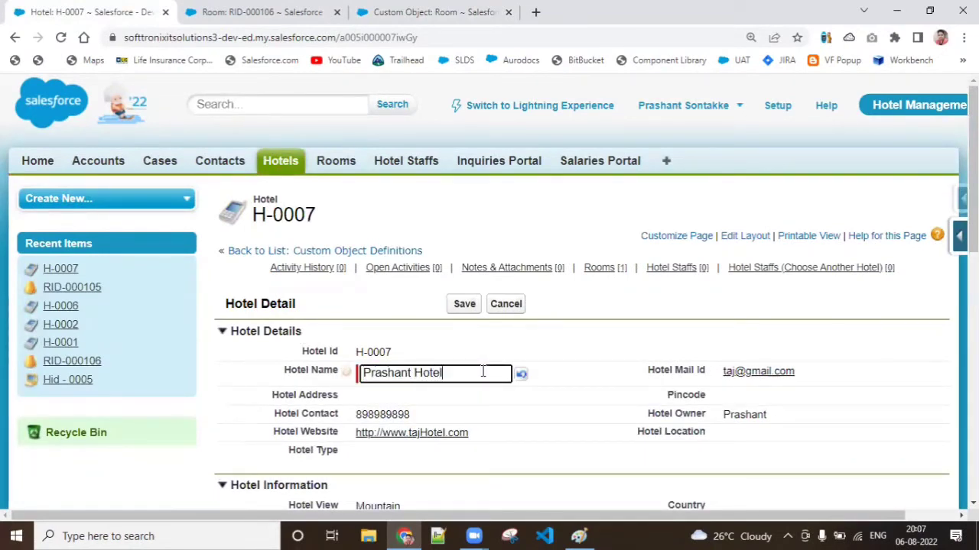
pyautogui.click(468, 304)
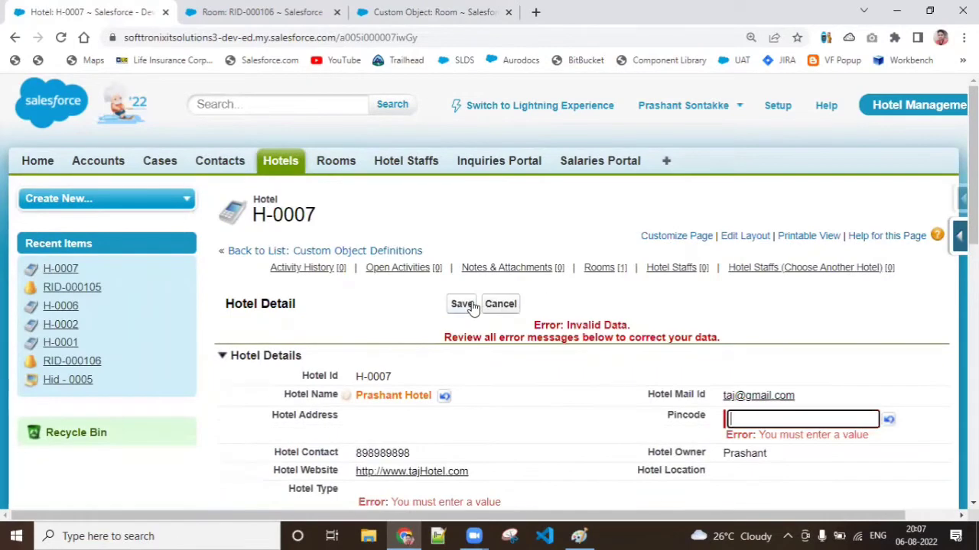
# Fill in hotel H-0007's required Pincode and Hotel Type 3 Star, clear Parking Available?, and try to save the record
pyautogui.scroll(-2, 875, 244)
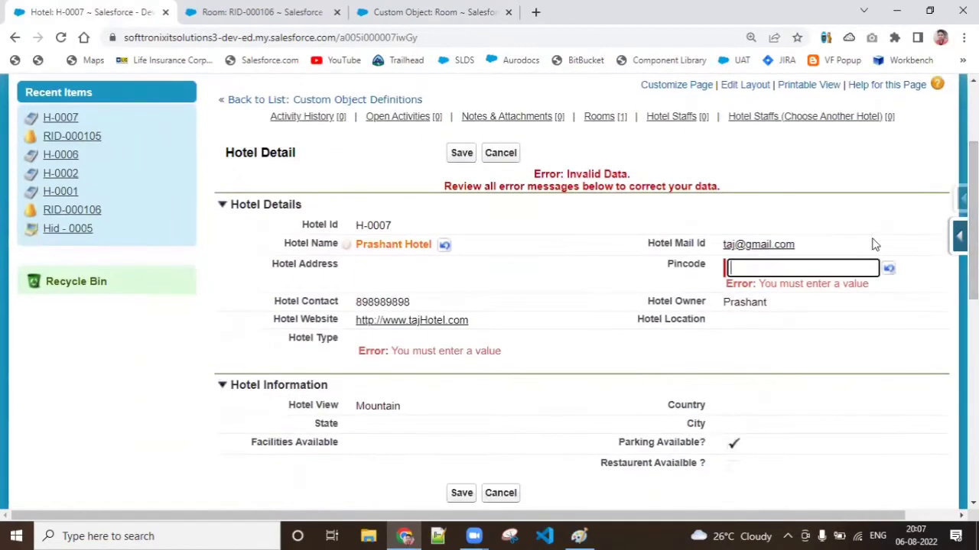
pyautogui.click(757, 268)
pyautogui.write('8989898')
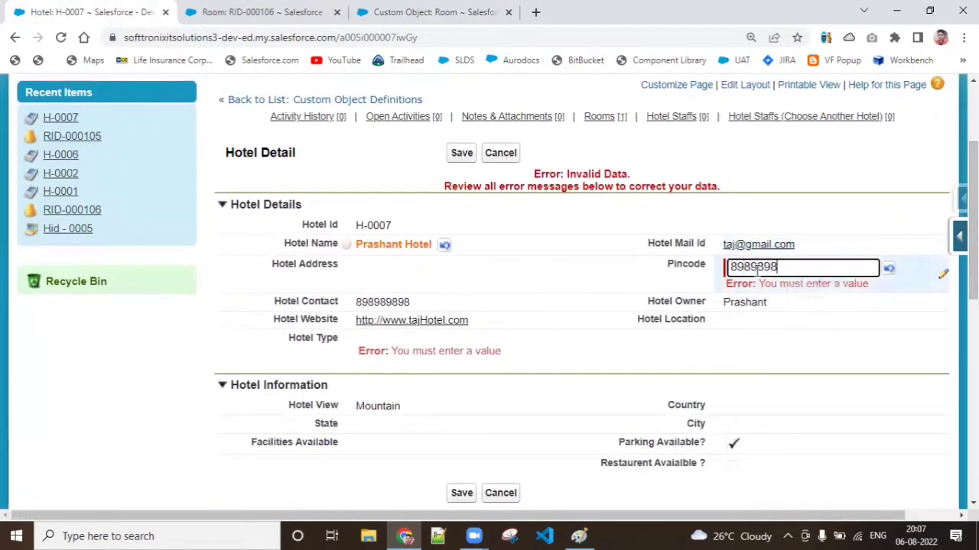
pyautogui.doubleClick(471, 334)
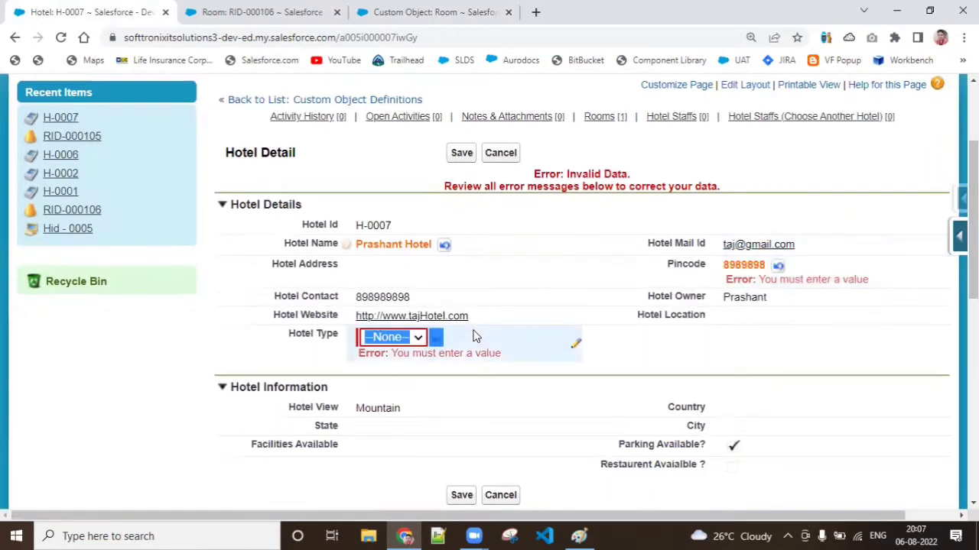
pyautogui.click(415, 337)
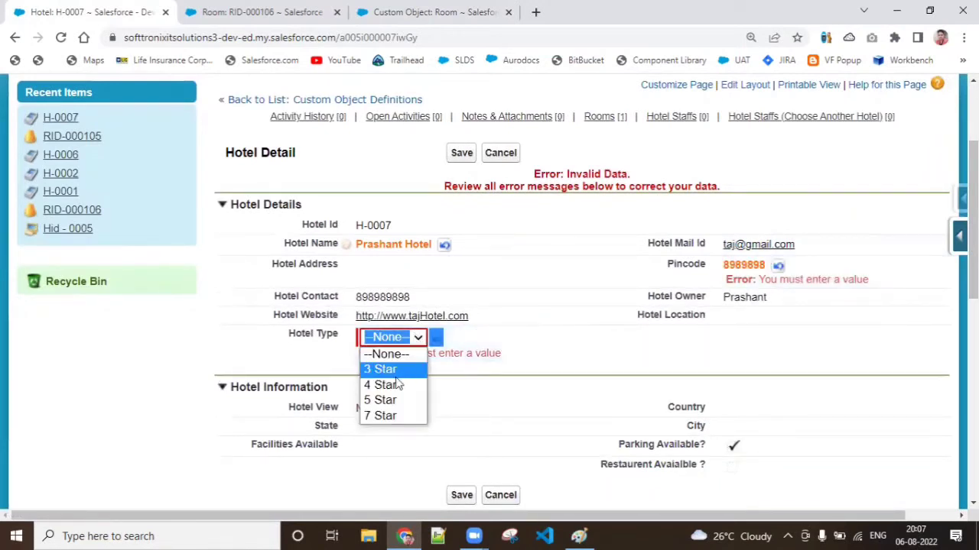
pyautogui.click(401, 372)
pyautogui.doubleClick(734, 445)
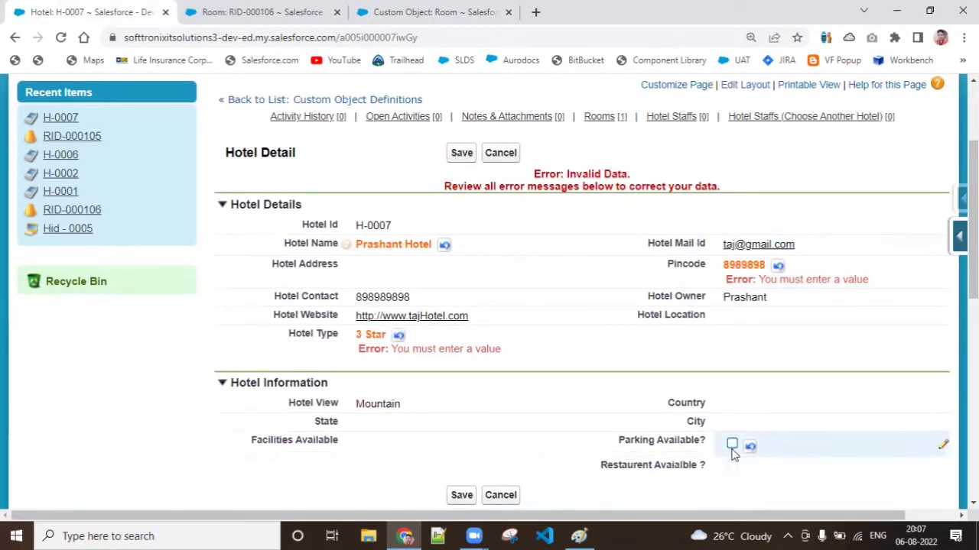
pyautogui.click(462, 495)
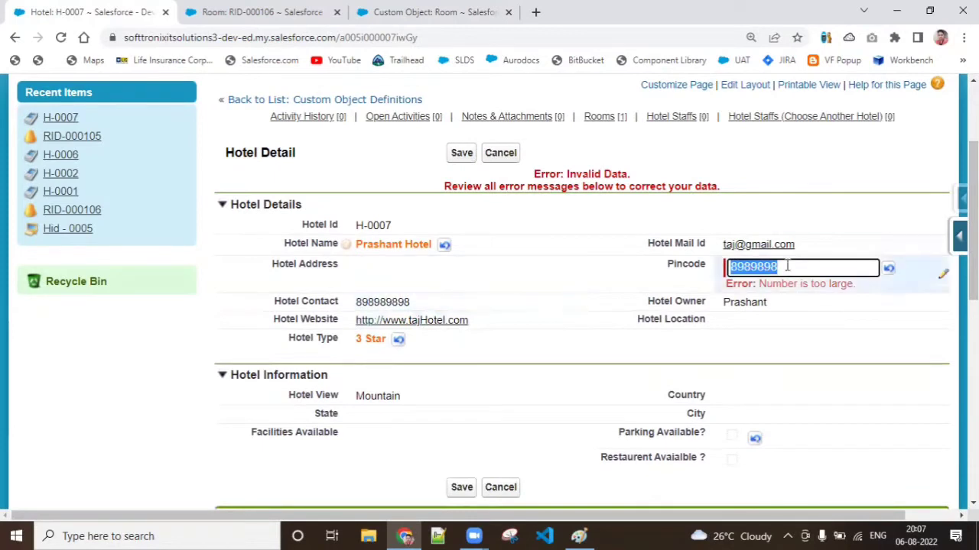
# Shorten the Pincode of hotel H-0007 to six digits and try to save the record again
pyautogui.click(797, 269)
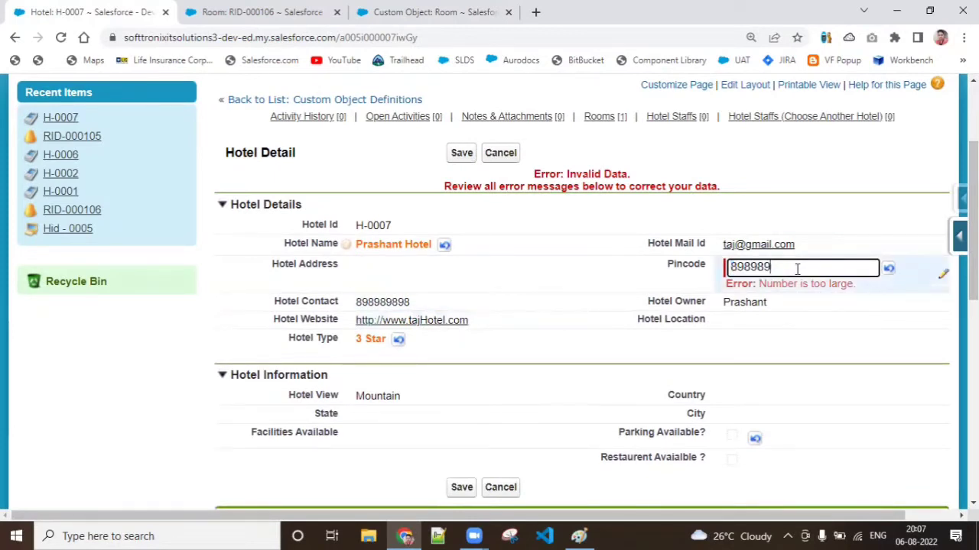
pyautogui.click(462, 487)
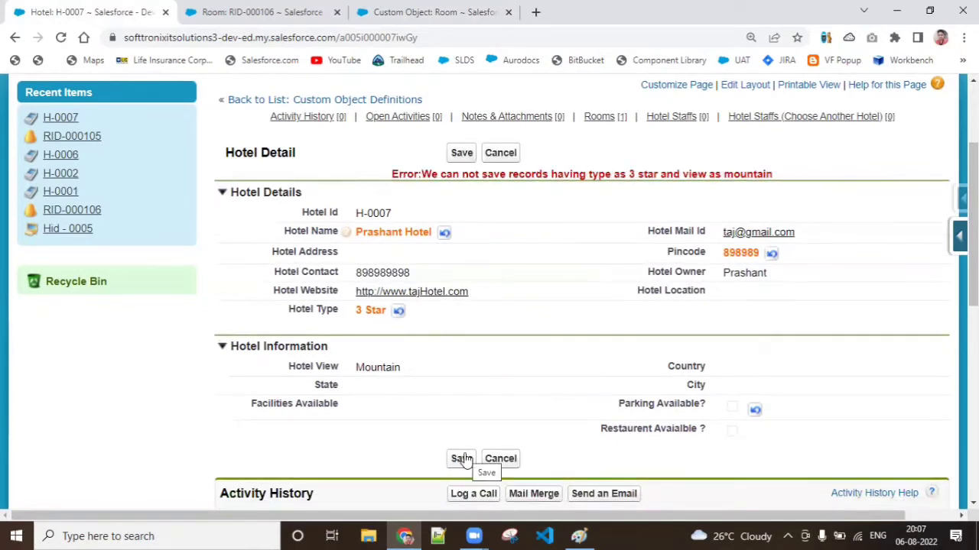
pyautogui.click(461, 458)
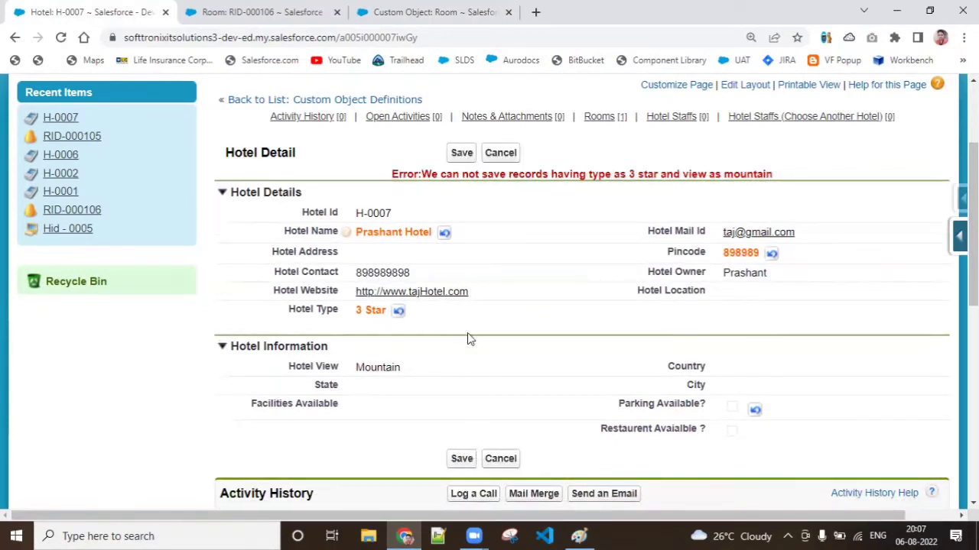
# Set the Hotel Type to 4 Star and the Hotel View to Garden, and save hotel H-0007
pyautogui.doubleClick(421, 321)
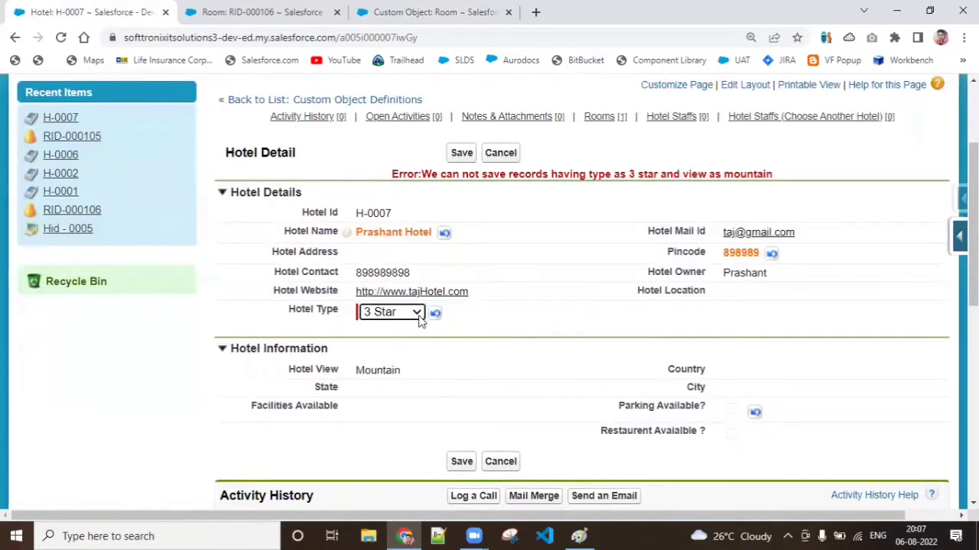
pyautogui.click(415, 313)
pyautogui.click(386, 359)
pyautogui.click(473, 463)
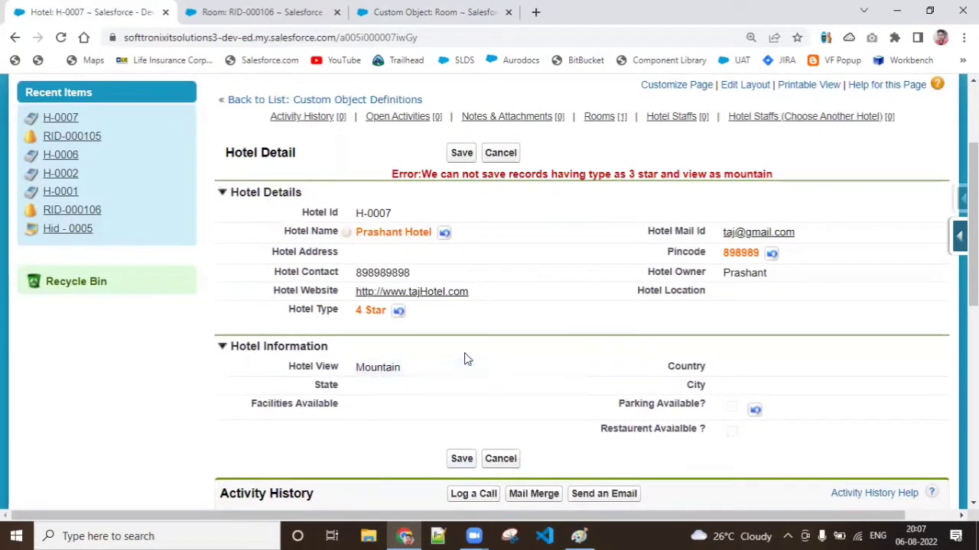
pyautogui.doubleClick(443, 370)
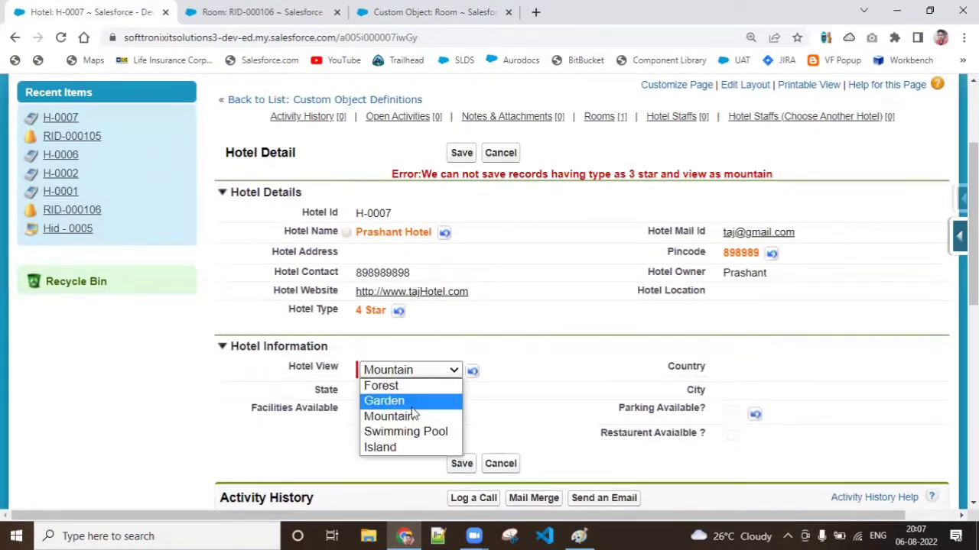
pyautogui.click(388, 401)
pyautogui.click(461, 464)
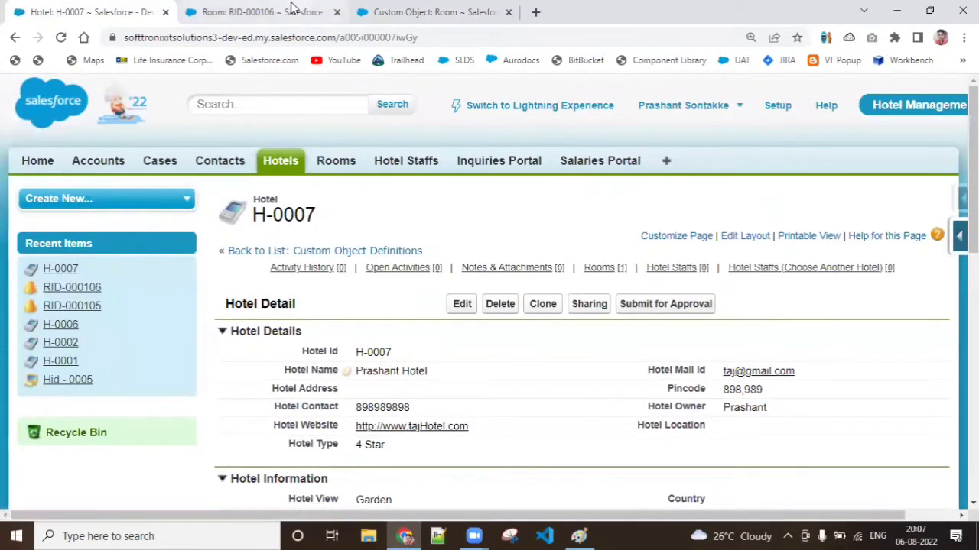
# Reload room RID-000106 and check its Choosen Hotel value against the saved Hotel Name on hotel H-0007
pyautogui.click(293, 6)
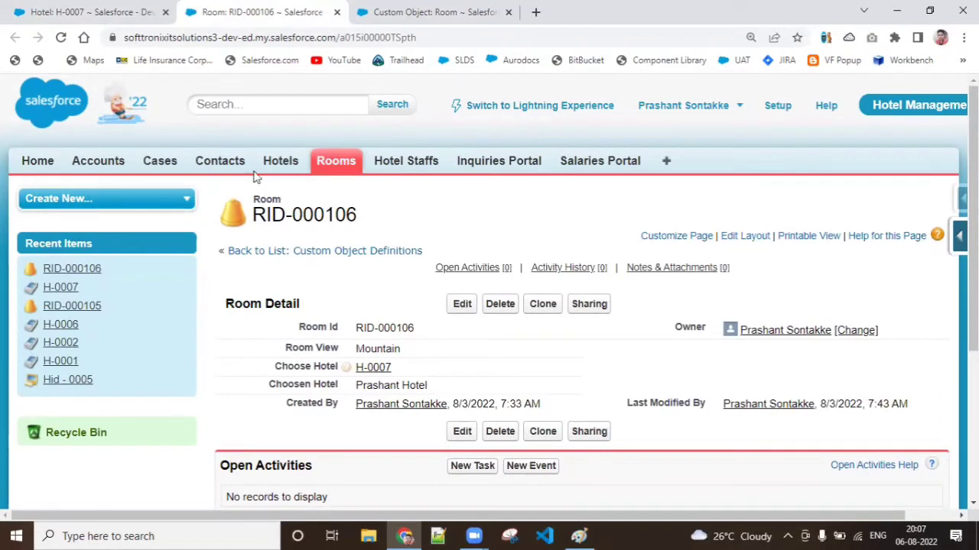
pyautogui.click(47, 9)
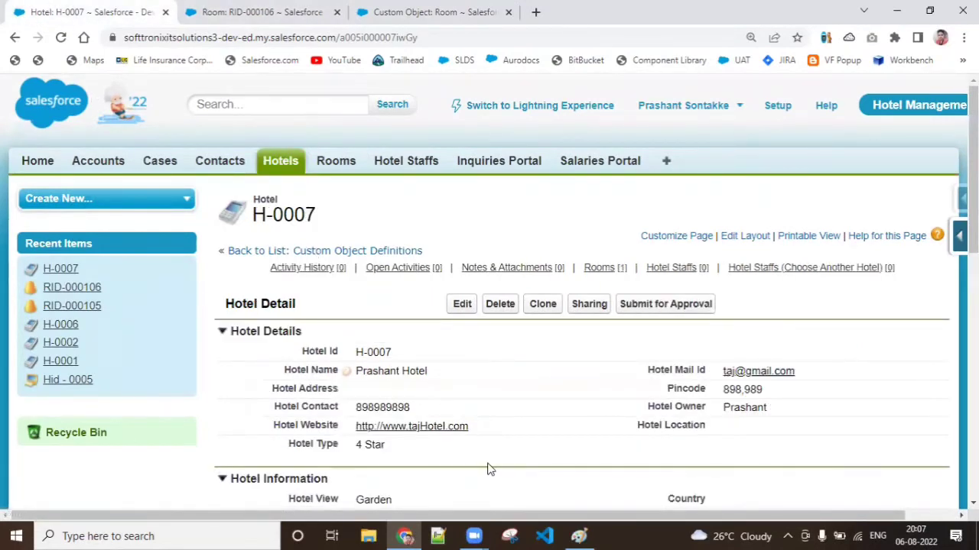
pyautogui.click(298, 9)
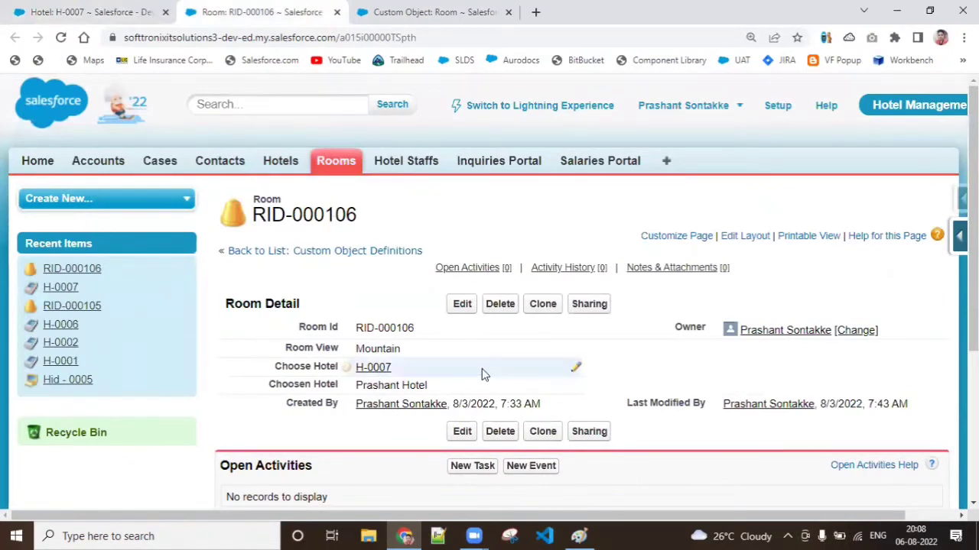
pyautogui.click(14, 9)
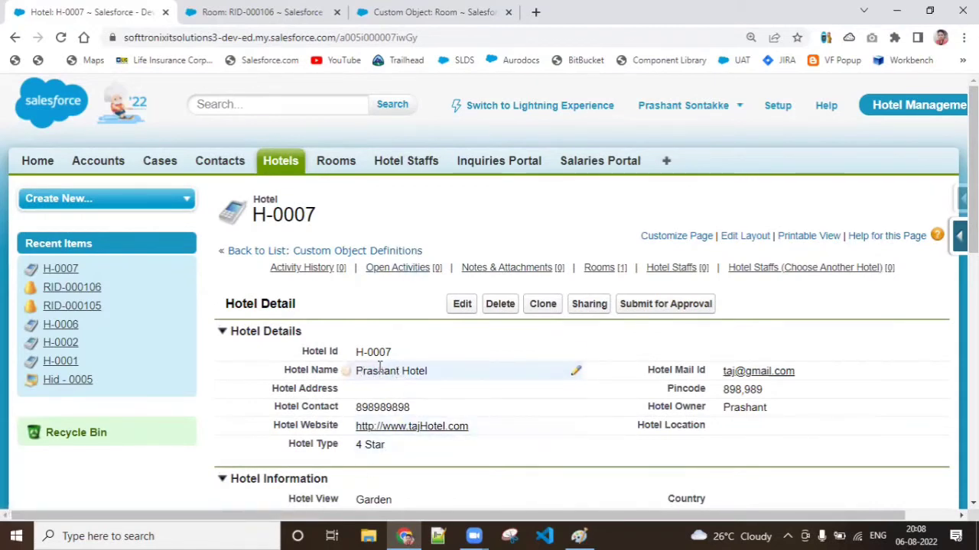
pyautogui.moveTo(474, 275)
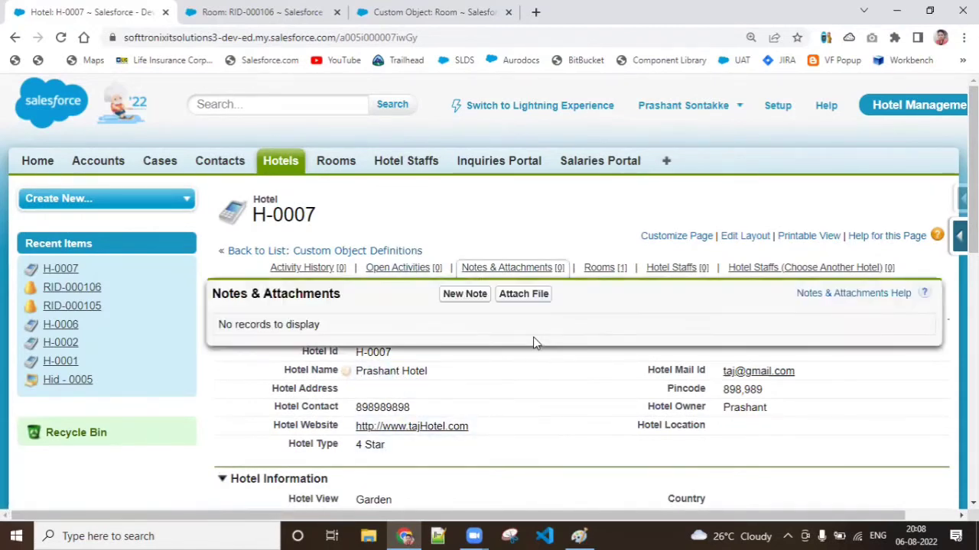
pyautogui.click(260, 11)
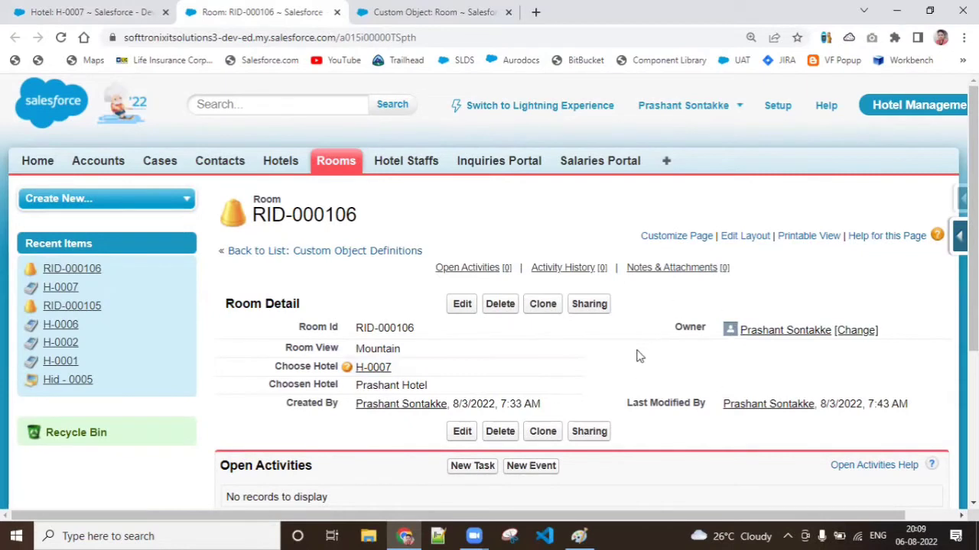
pyautogui.click(92, 12)
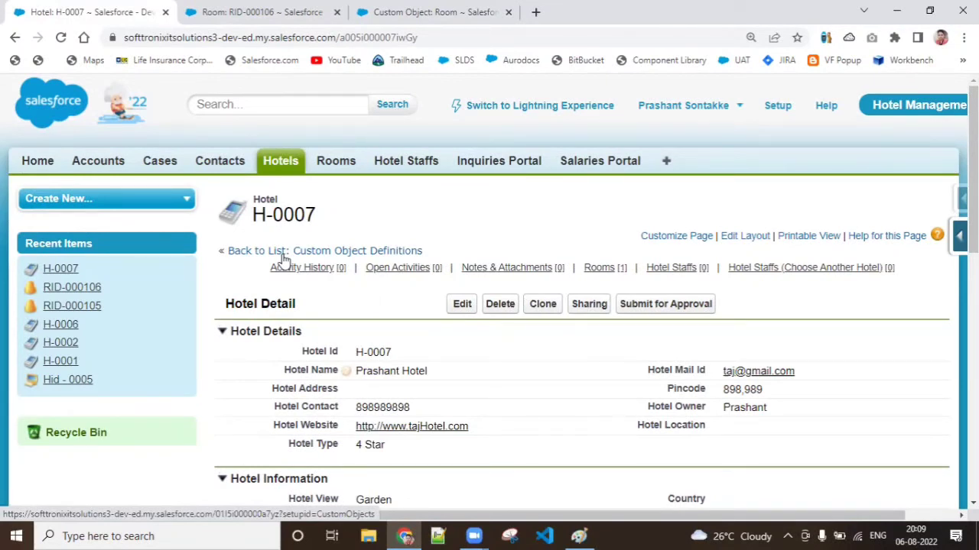
# Switch to Paint to review the hotel-to-room sketch, and return to the hotel H-0007 record
pyautogui.click(579, 536)
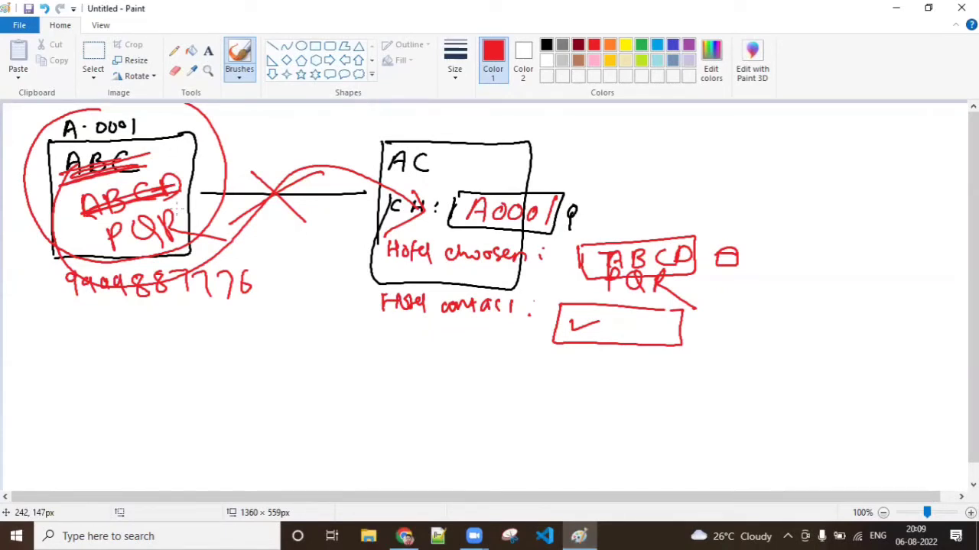
pyautogui.click(896, 8)
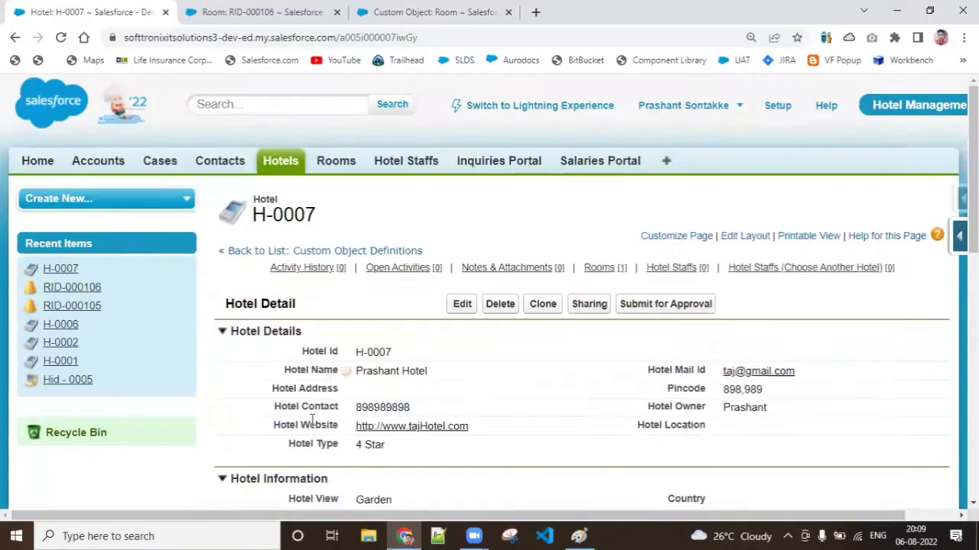
# Open room RID-000106 and start a new custom field of type Number on the Room object
pyautogui.click(338, 159)
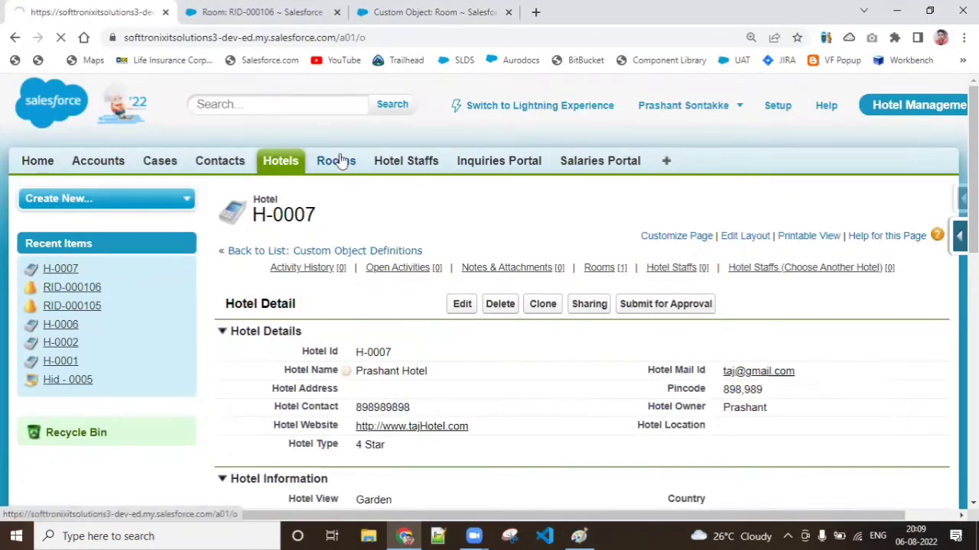
pyautogui.click(260, 351)
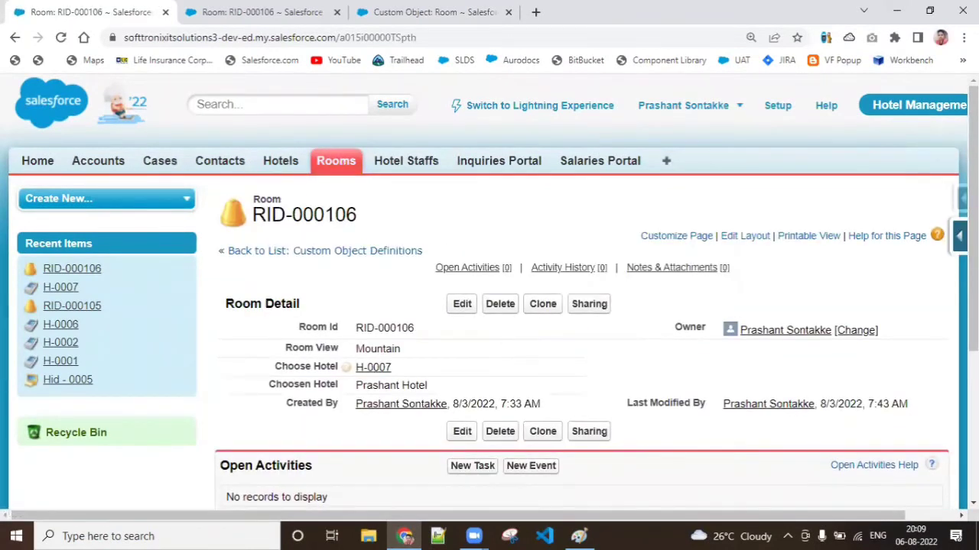
pyautogui.click(959, 235)
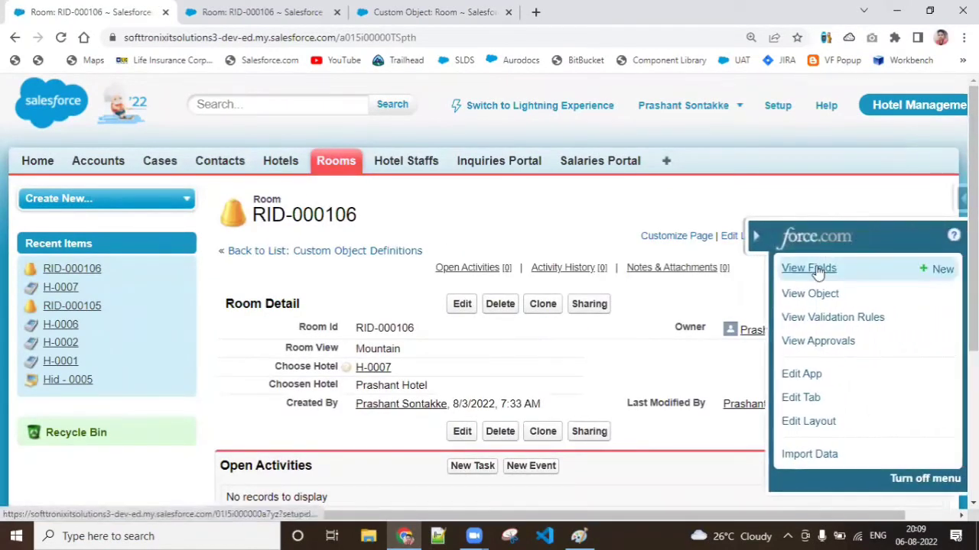
pyautogui.click(940, 269)
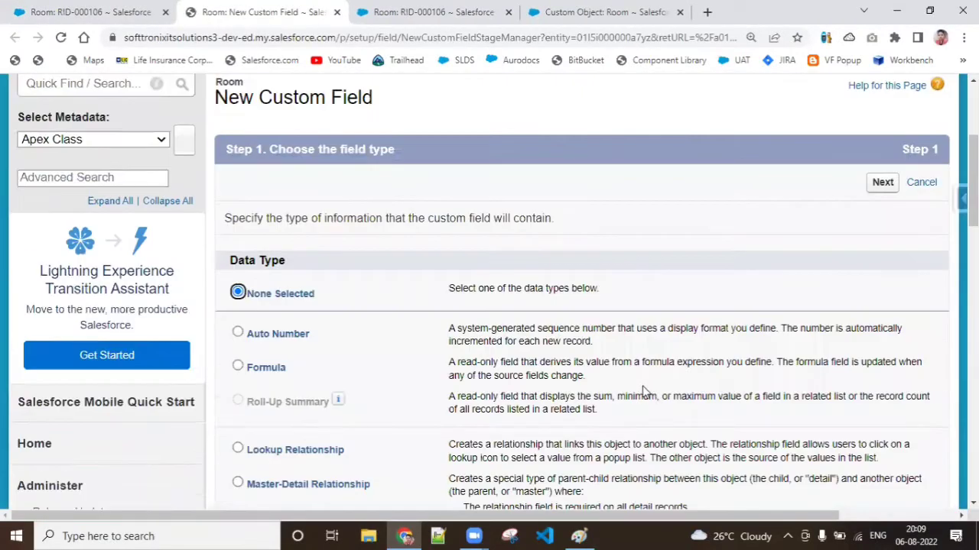
pyautogui.scroll(-8, 581, 306)
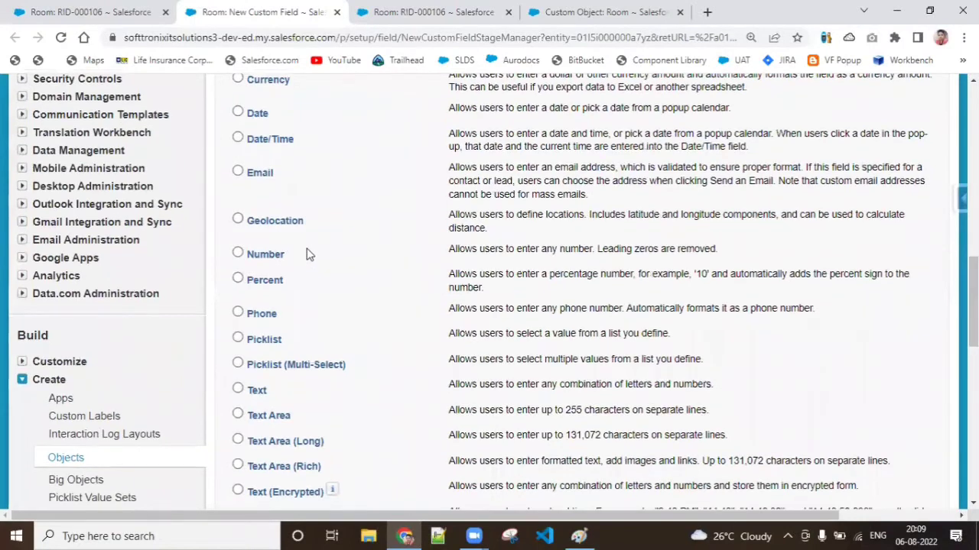
pyautogui.click(278, 257)
pyautogui.scroll(10, 910, 287)
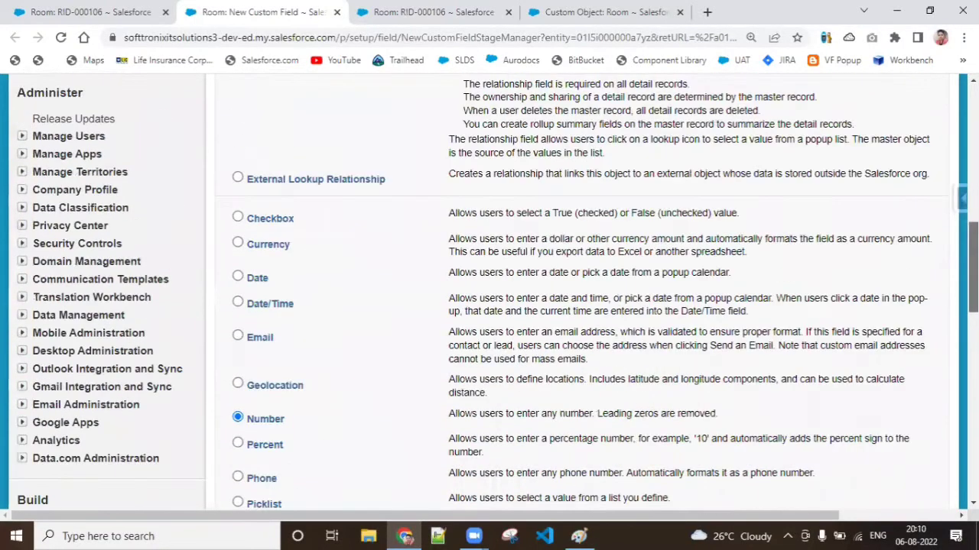
pyautogui.click(882, 329)
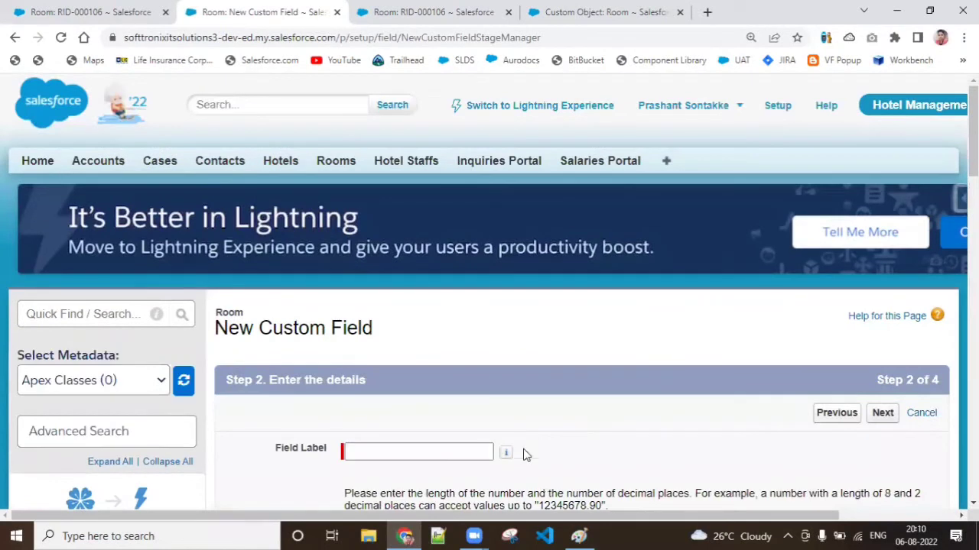
# Label the new Room field Floor Number and set its length to 3
pyautogui.click(403, 459)
pyautogui.write('Floor')
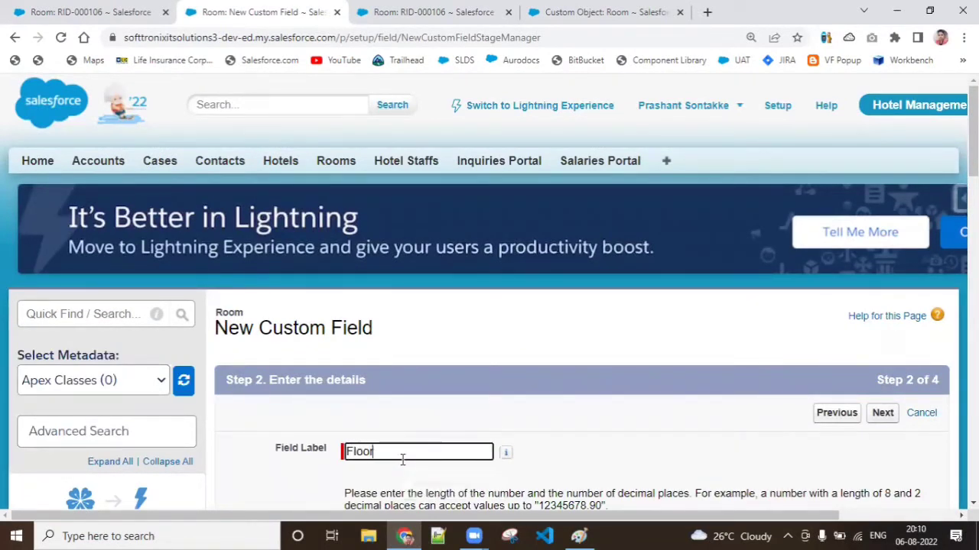
pyautogui.write(' Number')
pyautogui.scroll(-4, 428, 260)
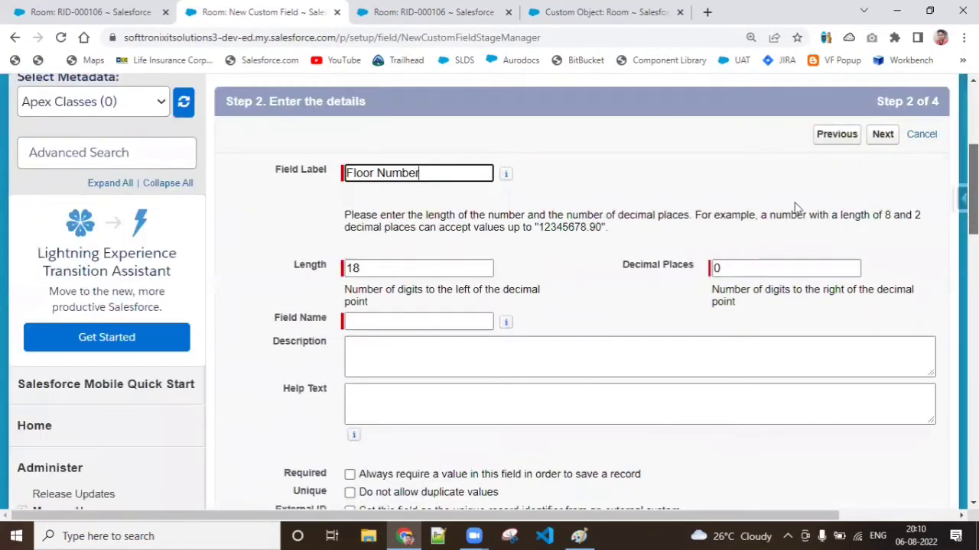
pyautogui.click(429, 260)
pyautogui.press('BackSpace')
pyautogui.press('BackSpace')
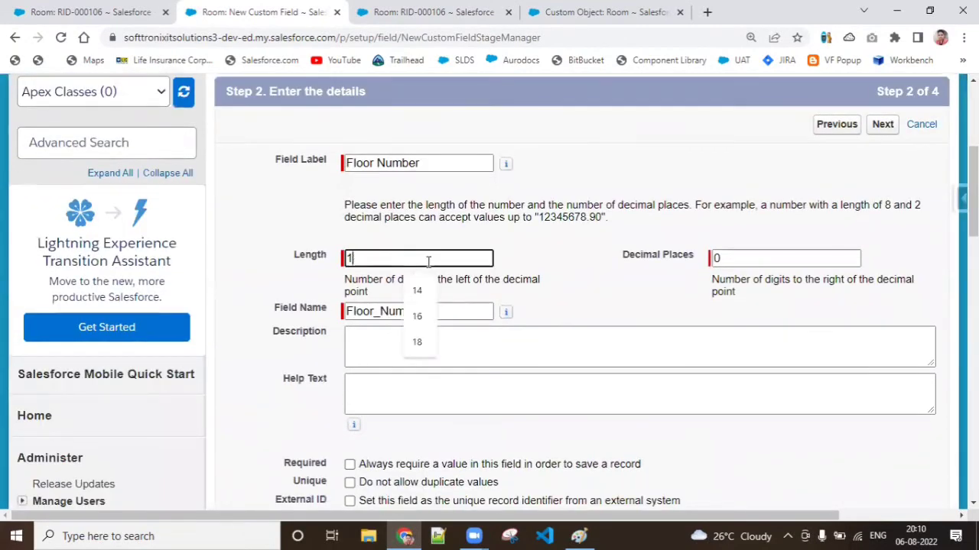
pyautogui.write('2')
pyautogui.press('BackSpace')
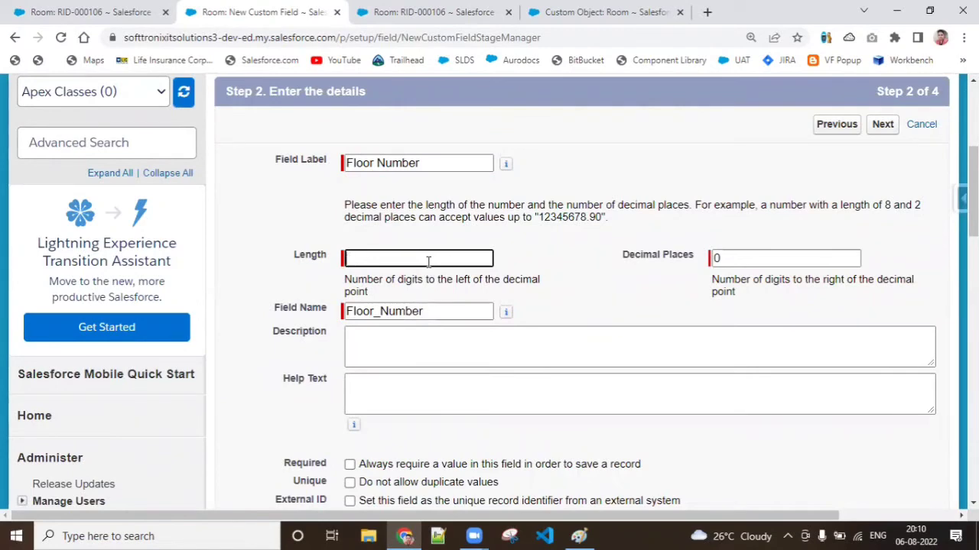
pyautogui.write('3')
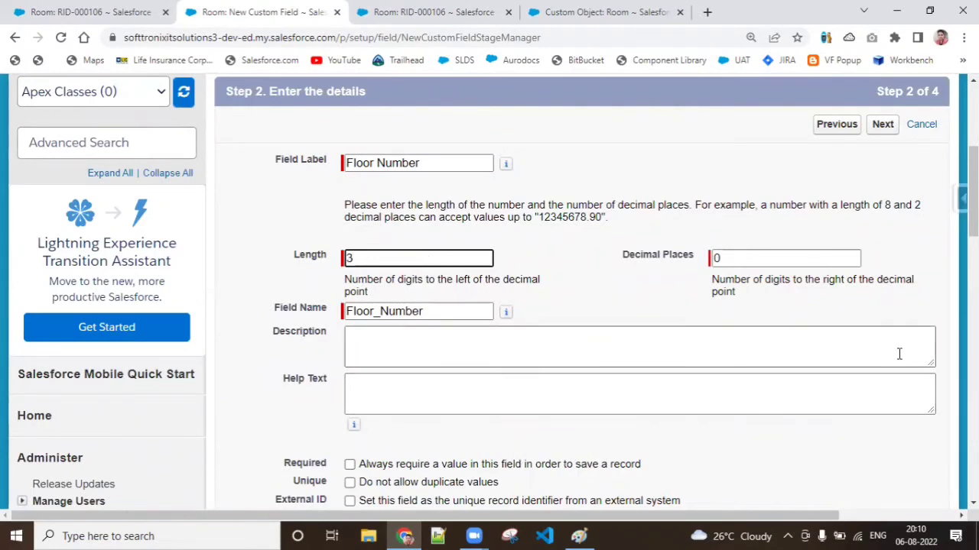
# Accept the default field-level security and page layout settings and save the Floor Number field
pyautogui.scroll(-4, 973, 199)
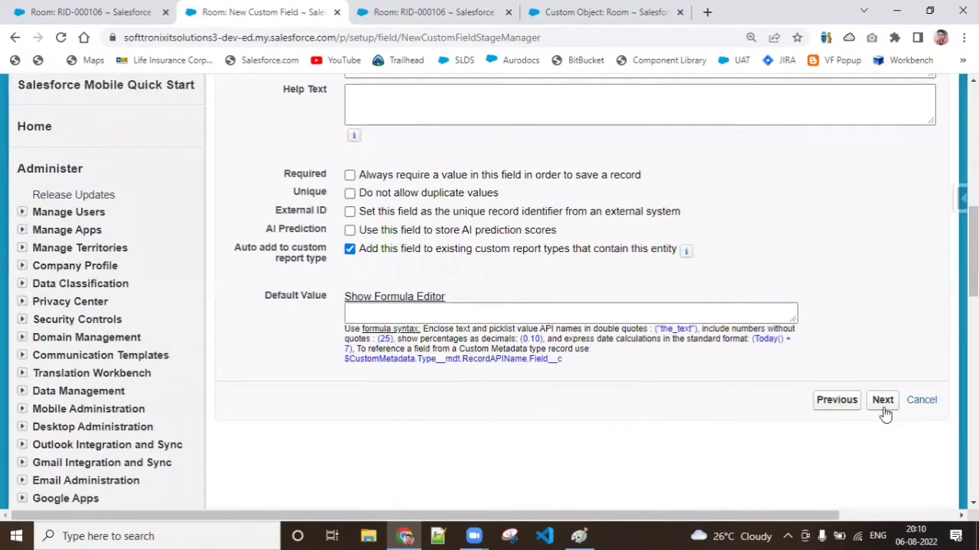
pyautogui.click(883, 408)
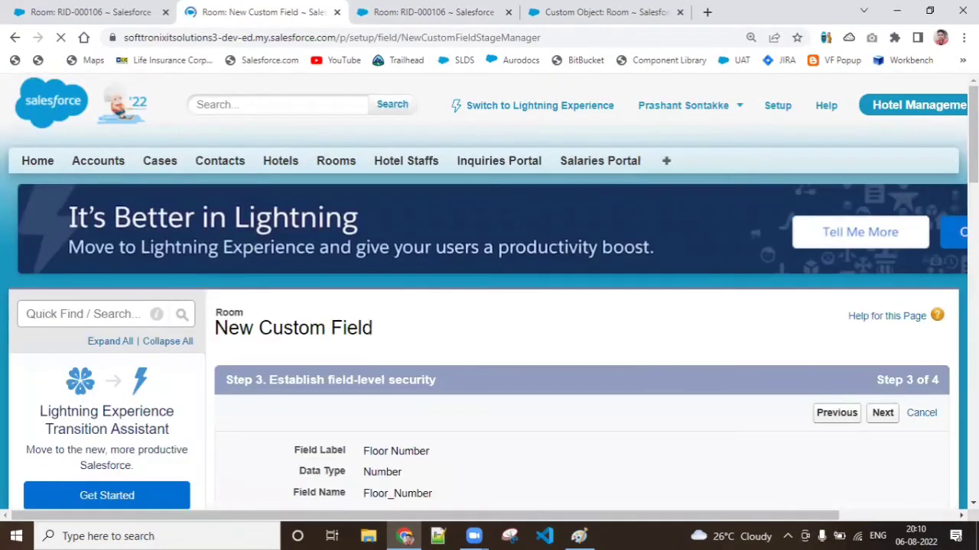
pyautogui.click(880, 413)
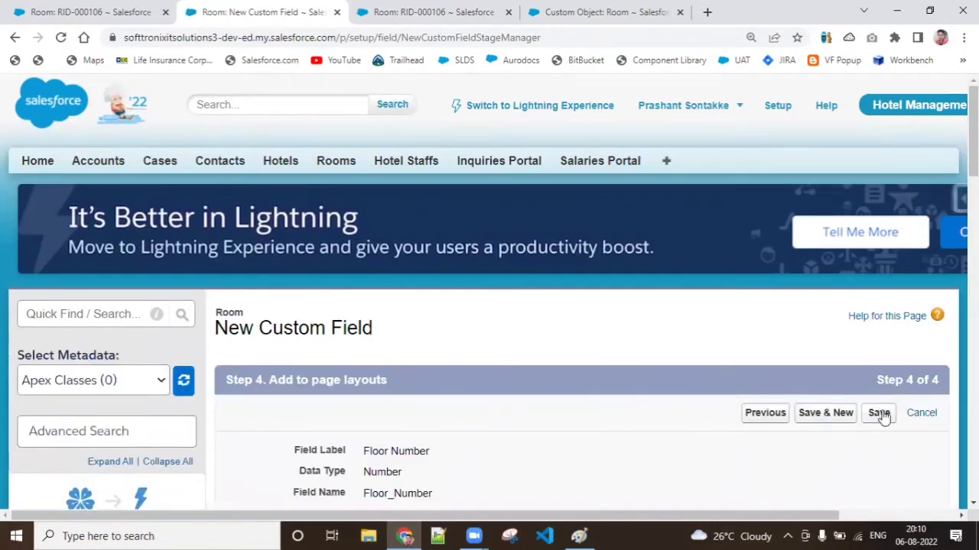
pyautogui.click(879, 414)
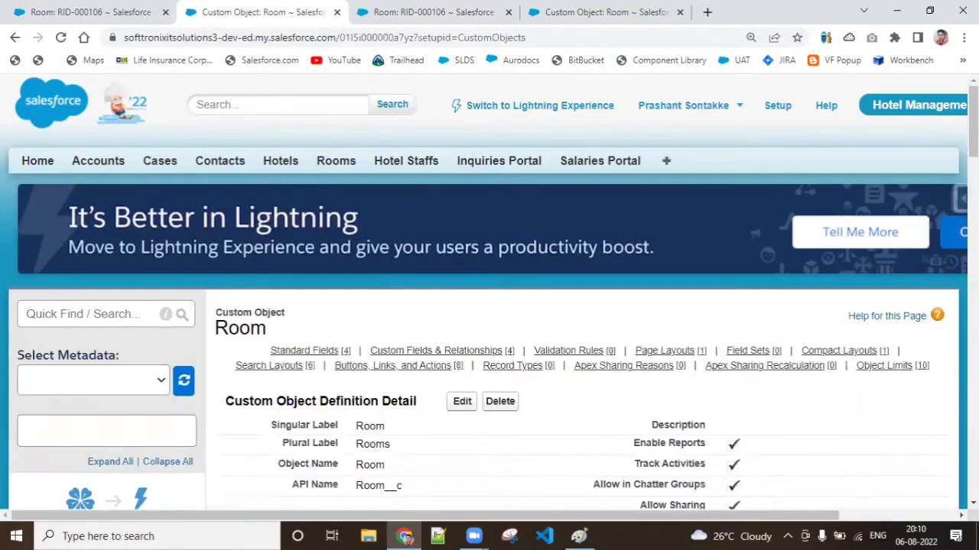
# Reload room RID-000106, set its Floor Number to 5 and save the record
pyautogui.moveTo(972, 118); pyautogui.dragTo(948, 93)
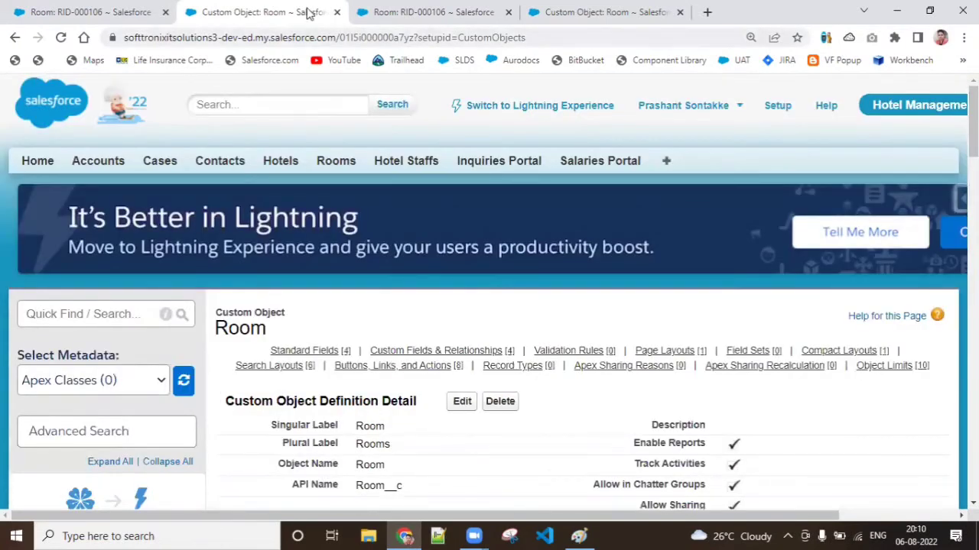
pyautogui.click(429, 9)
pyautogui.click(60, 37)
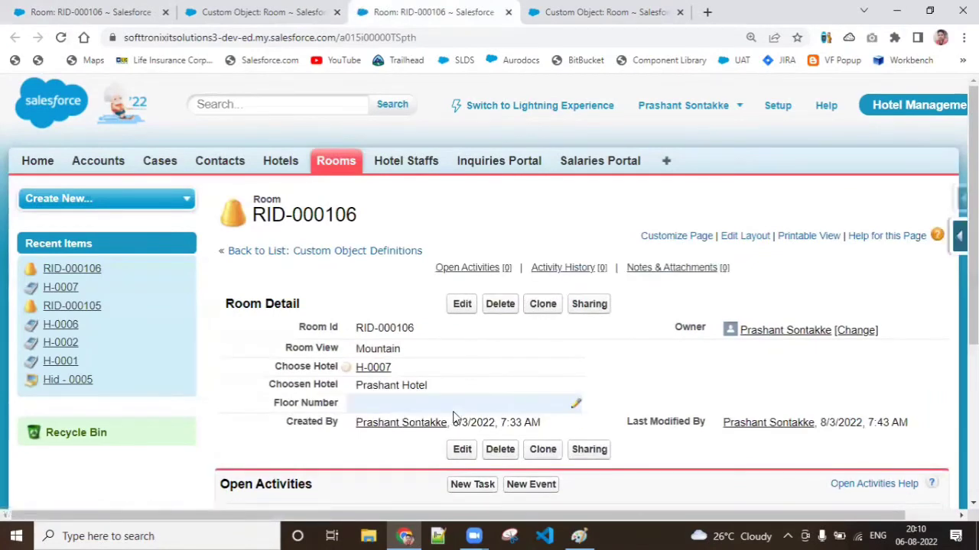
pyautogui.doubleClick(454, 405)
pyautogui.write('5')
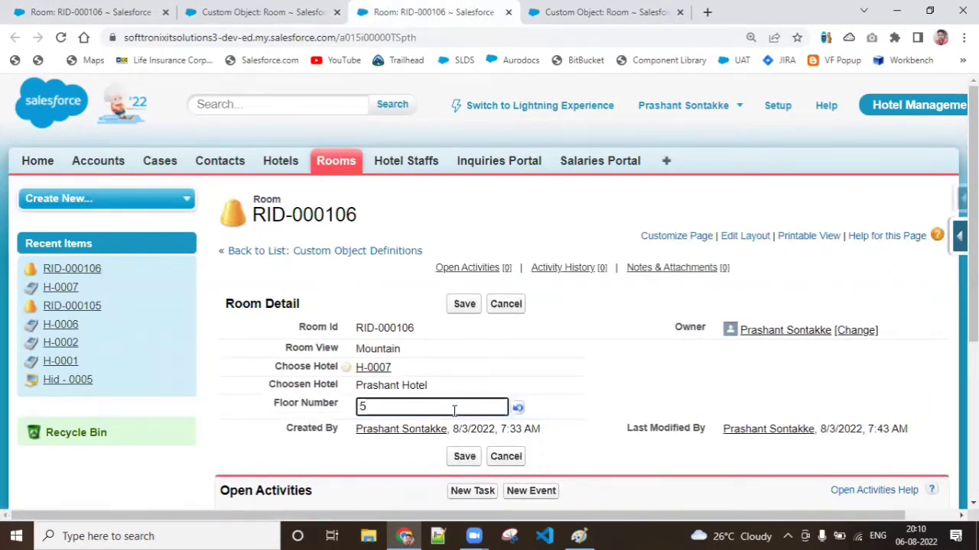
pyautogui.click(457, 456)
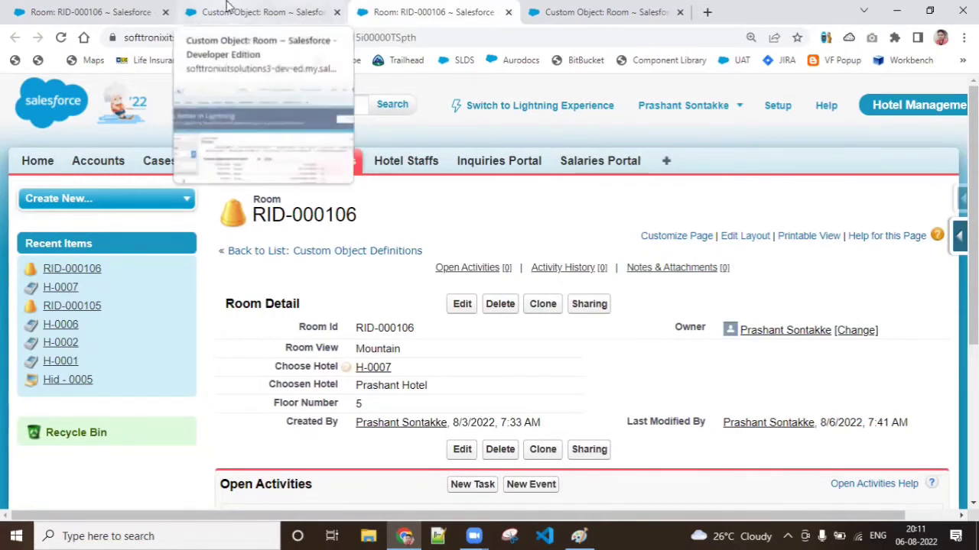
# Go to the Hotels home page and start a new custom field of type Formula on the Hotel object
pyautogui.click(125, 8)
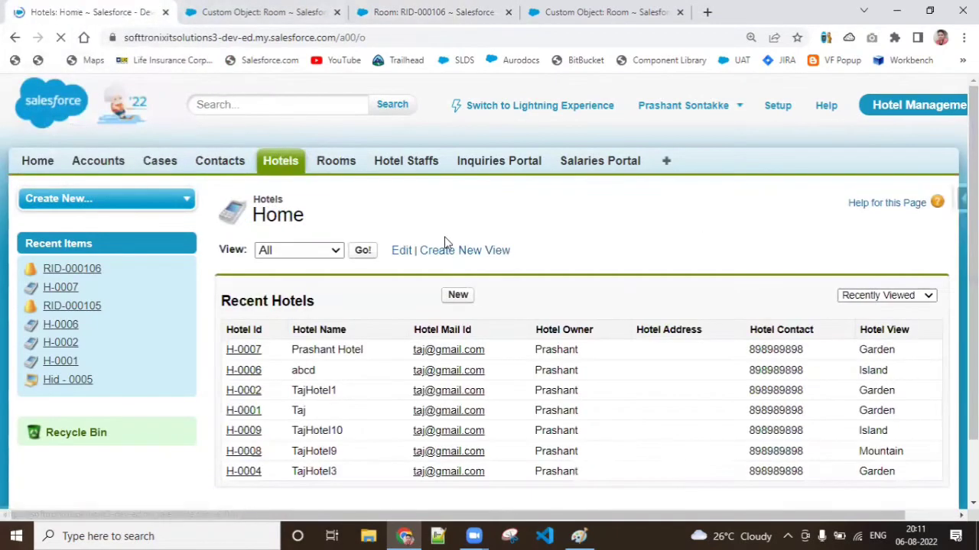
pyautogui.click(957, 243)
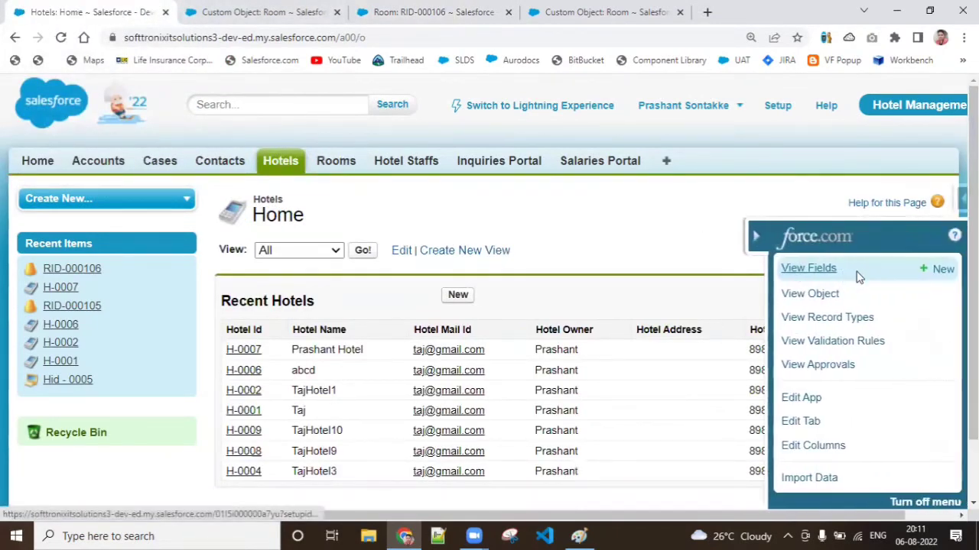
pyautogui.click(931, 271)
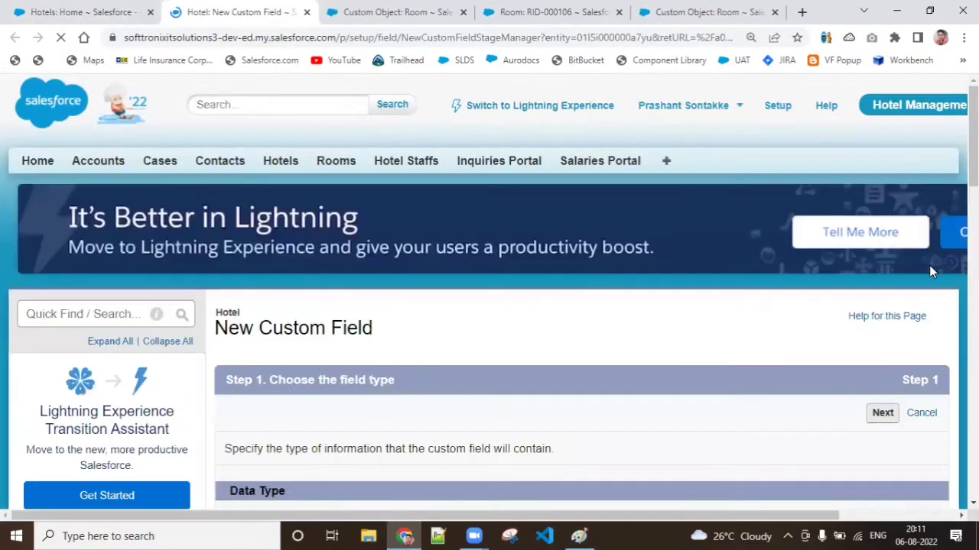
pyautogui.scroll(-3, 929, 265)
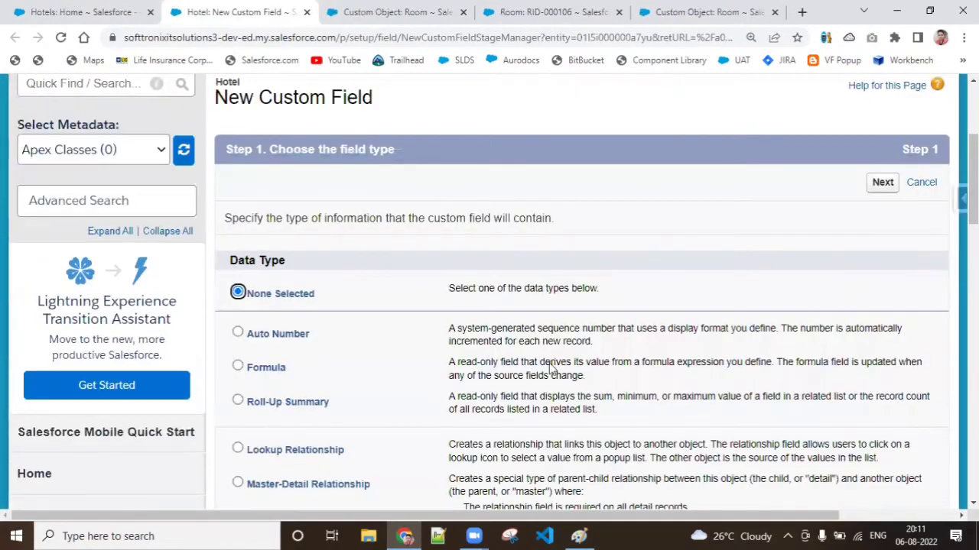
pyautogui.click(238, 367)
pyautogui.click(882, 184)
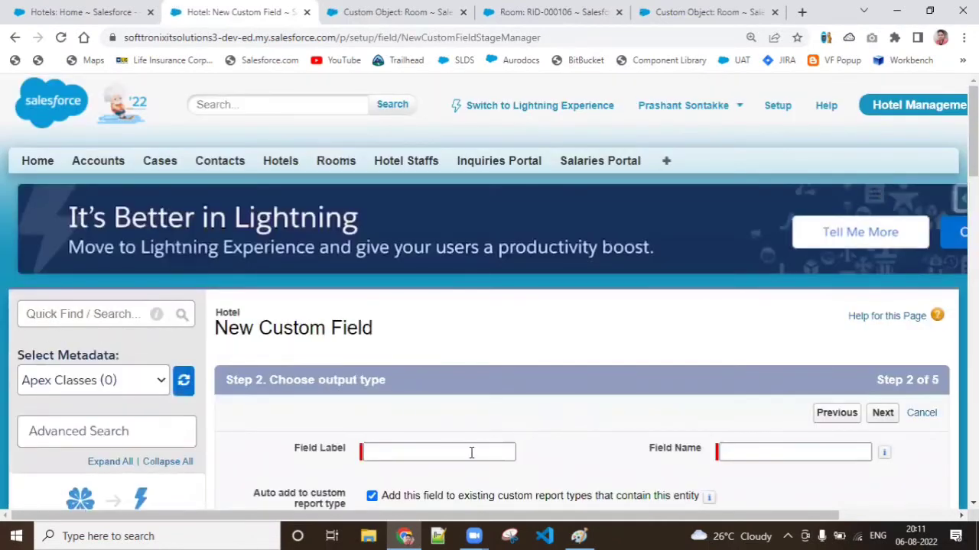
# Label the Hotel formula field Floor Number and let the field name fill in as Floor_Number
pyautogui.click(450, 459)
pyautogui.write('Floor Numebr')
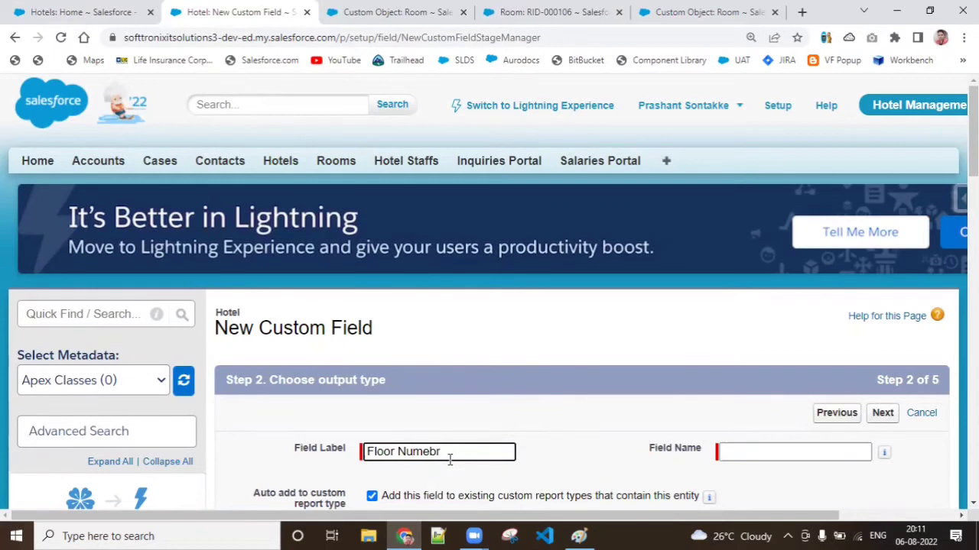
pyautogui.press('BackSpace')
pyautogui.press('BackSpace')
pyautogui.press('BackSpace')
pyautogui.write('ber')
pyautogui.click(739, 454)
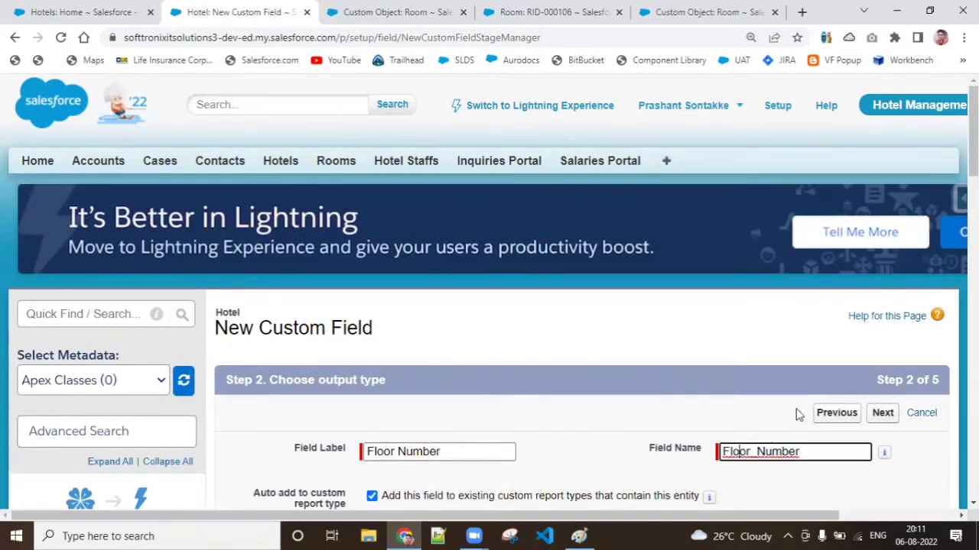
# Set the formula return type to Number with 0 decimal places and continue to the formula editor
pyautogui.scroll(-5, 489, 290)
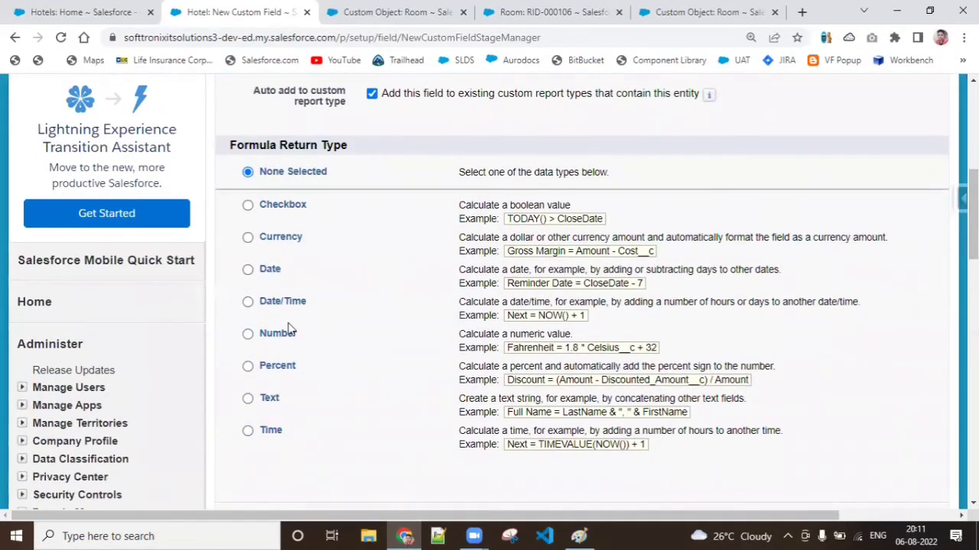
pyautogui.click(280, 336)
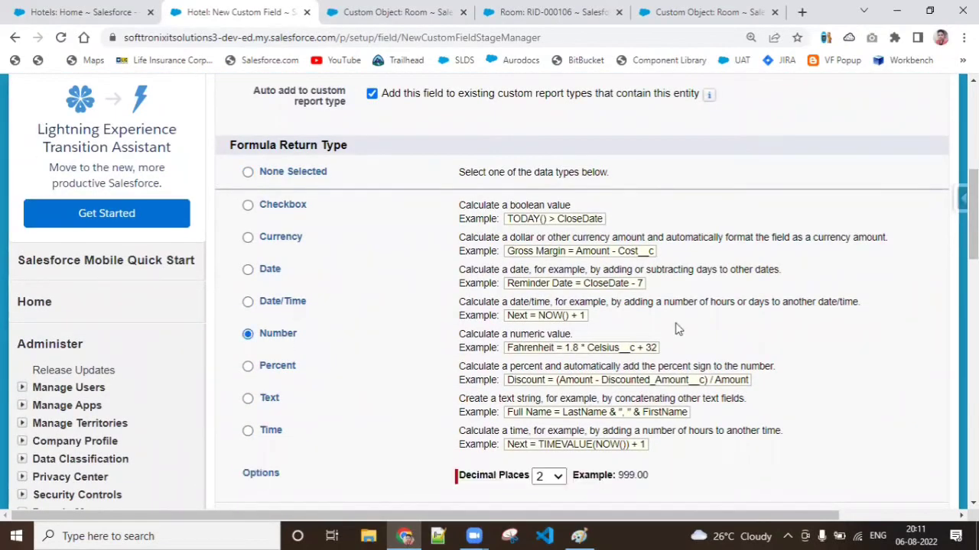
pyautogui.moveTo(973, 214); pyautogui.dragTo(972, 262)
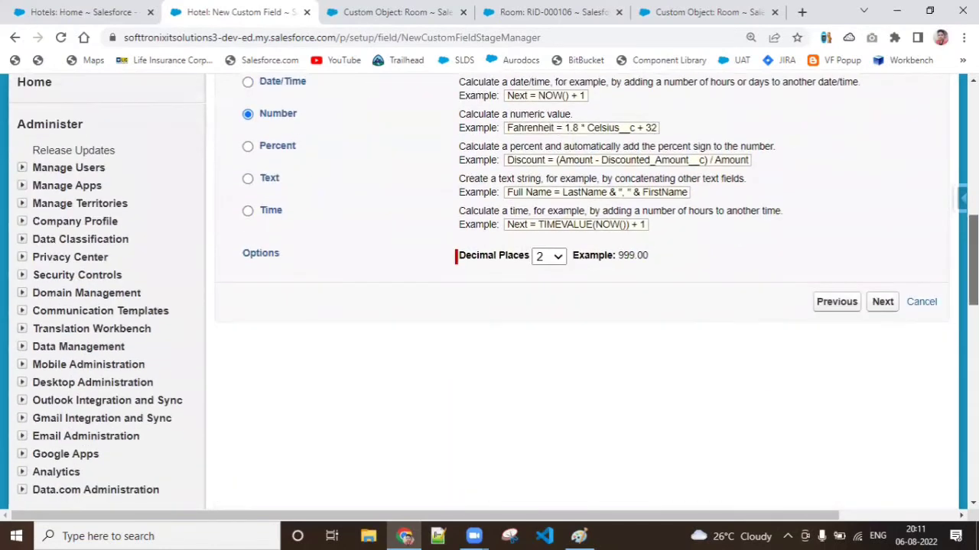
pyautogui.click(554, 257)
pyautogui.click(546, 277)
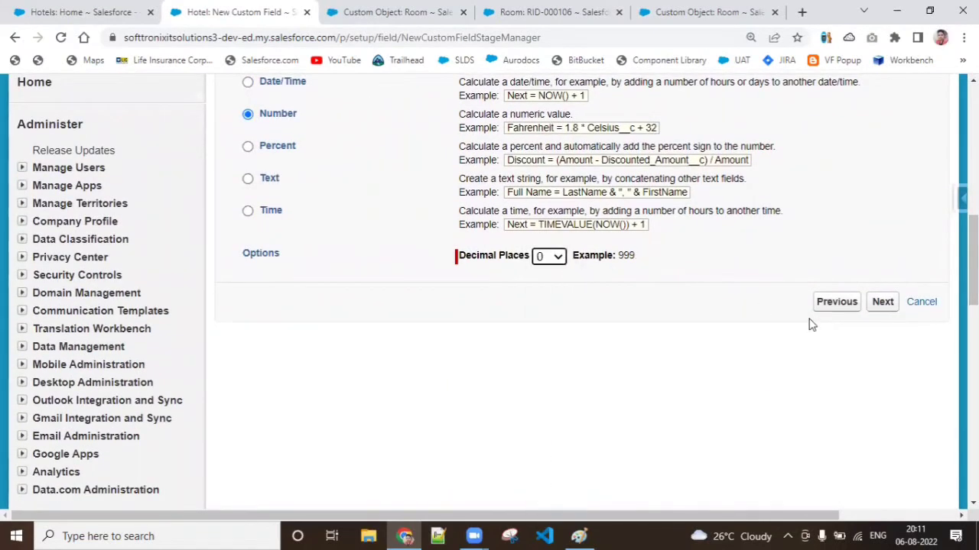
pyautogui.click(883, 302)
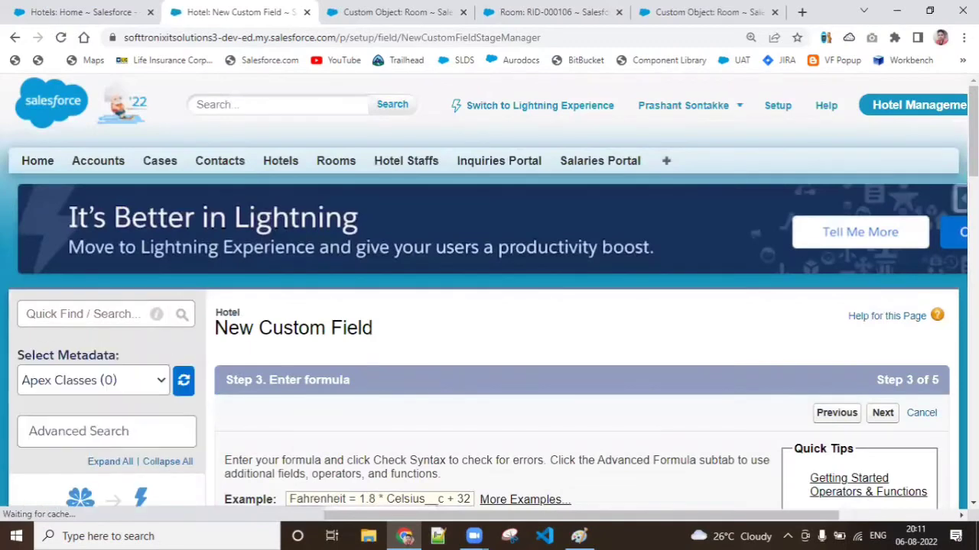
# Open the formula's field picker and look through the Hotel fields for a reference to the Room object
pyautogui.scroll(-3, 490, 306)
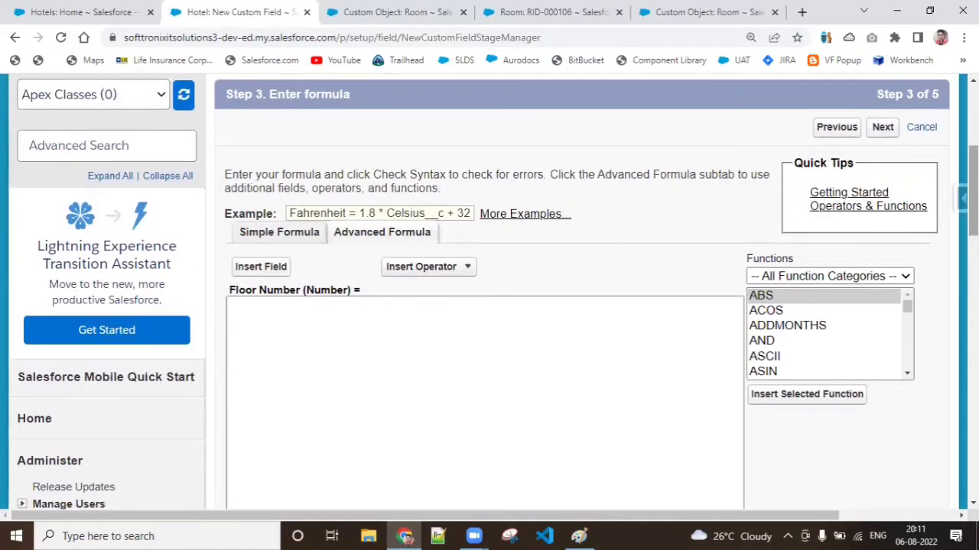
pyautogui.click(260, 268)
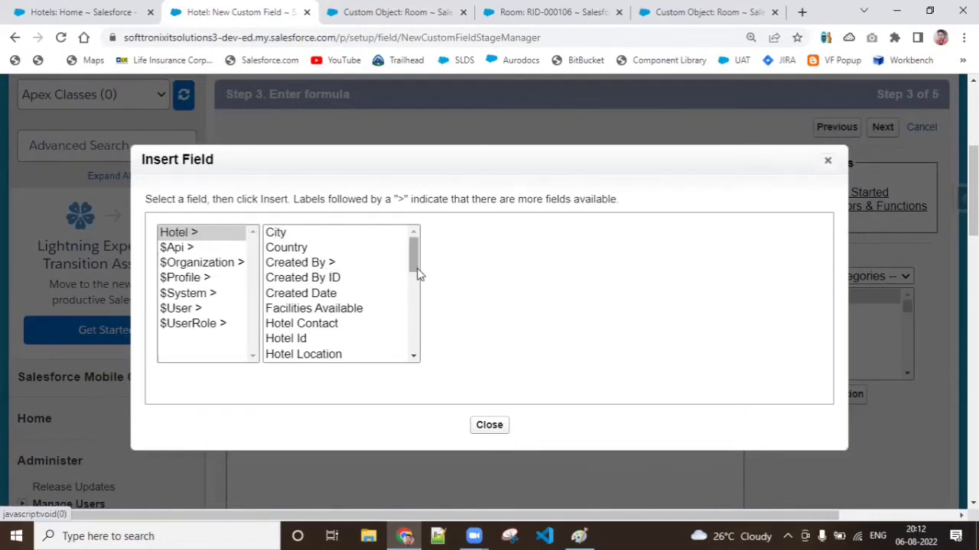
pyautogui.moveTo(418, 274); pyautogui.dragTo(413, 344)
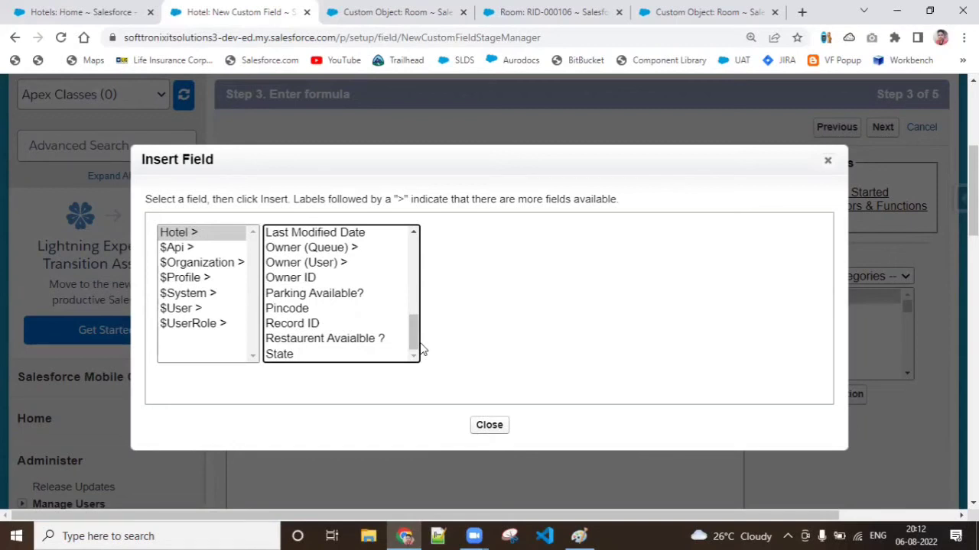
# Switch to Paint and handwrite "supports only parent to child update & not to" in red below the sketch
pyautogui.click(579, 536)
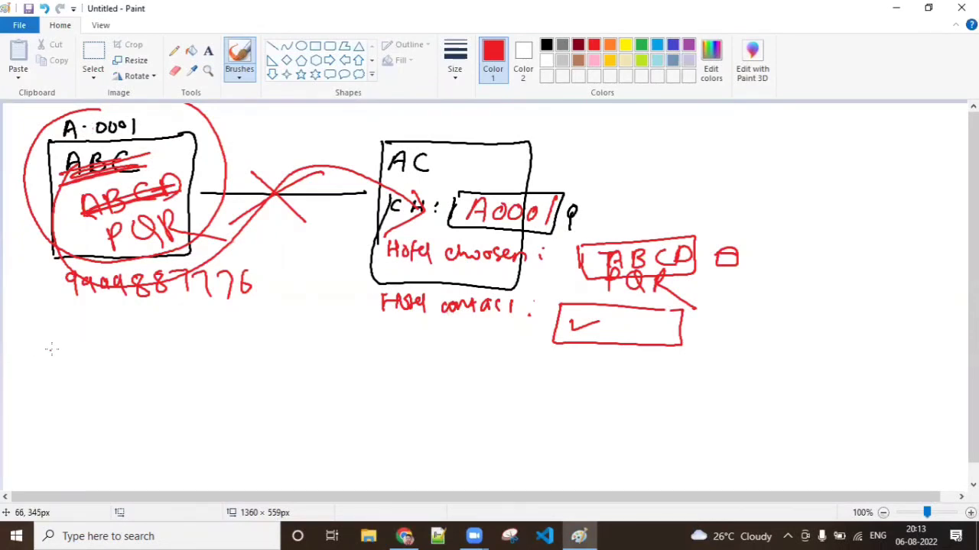
pyautogui.moveTo(55, 350)
pyautogui.mouseDown()
pyautogui.moveTo(42, 357)
pyautogui.moveTo(68, 347)
pyautogui.moveTo(85, 381)
pyautogui.moveTo(97, 350)
pyautogui.moveTo(160, 358)
pyautogui.moveTo(142, 367)
pyautogui.mouseUp()
pyautogui.moveTo(223, 349)
pyautogui.mouseDown()
pyautogui.moveTo(217, 355)
pyautogui.moveTo(253, 341)
pyautogui.moveTo(323, 364)
pyautogui.moveTo(416, 359)
pyautogui.moveTo(554, 365)
pyautogui.moveTo(555, 374)
pyautogui.mouseUp()
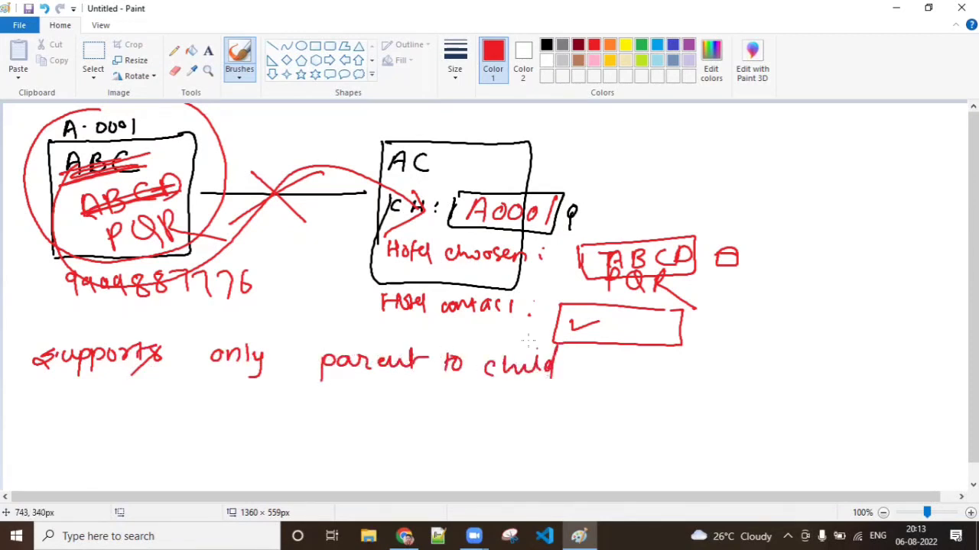
pyautogui.moveTo(529, 340); pyautogui.dragTo(532, 346)
pyautogui.moveTo(590, 352)
pyautogui.mouseDown()
pyautogui.moveTo(625, 364)
pyautogui.moveTo(646, 354)
pyautogui.moveTo(669, 367)
pyautogui.moveTo(692, 360)
pyautogui.moveTo(693, 370)
pyautogui.mouseUp()
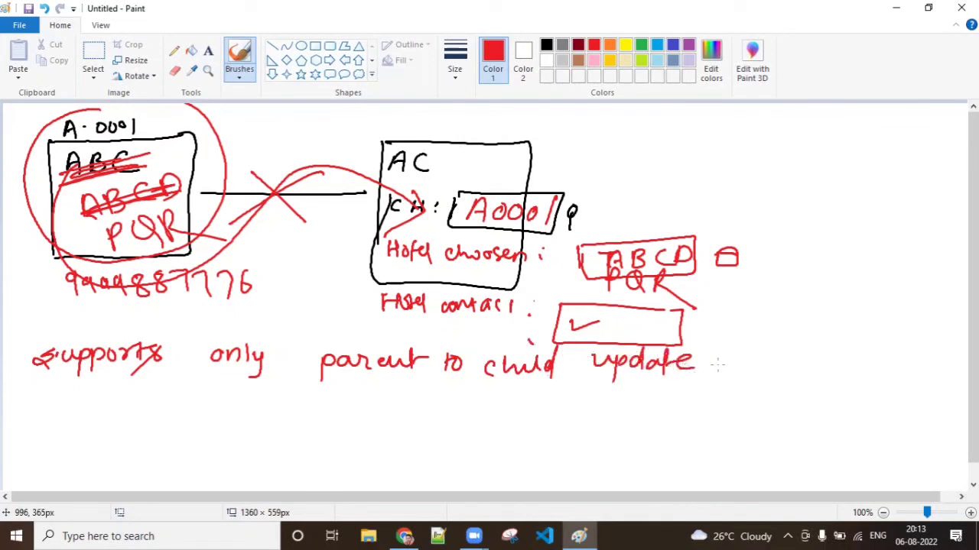
pyautogui.moveTo(748, 339)
pyautogui.mouseDown()
pyautogui.moveTo(740, 360)
pyautogui.moveTo(895, 350)
pyautogui.mouseUp()
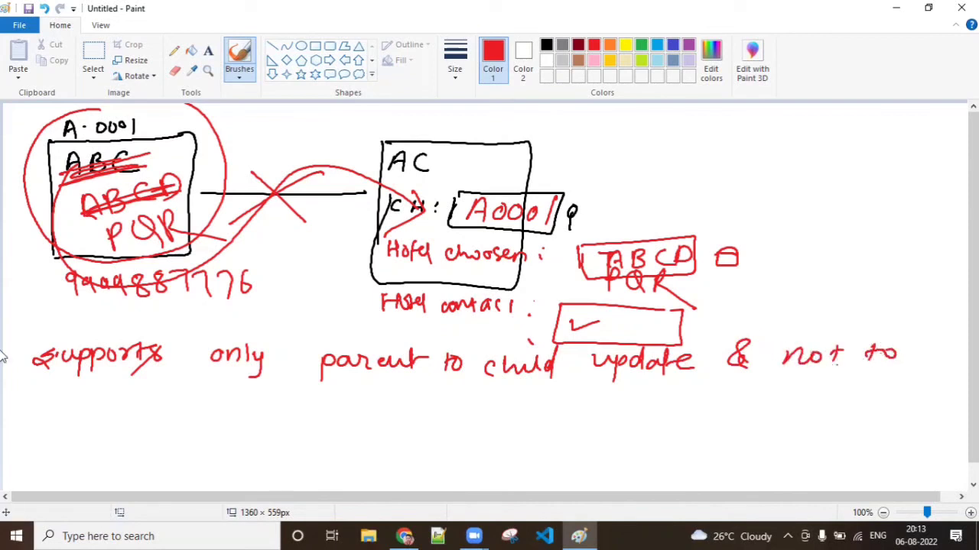
# Handwrite "child to parent" in red on a second line to complete the note
pyautogui.moveTo(20, 417)
pyautogui.mouseDown()
pyautogui.moveTo(75, 431)
pyautogui.moveTo(145, 416)
pyautogui.moveTo(149, 431)
pyautogui.mouseUp()
pyautogui.click(116, 393)
pyautogui.moveTo(205, 410)
pyautogui.mouseDown()
pyautogui.moveTo(206, 432)
pyautogui.moveTo(212, 418)
pyautogui.mouseUp()
pyautogui.moveTo(220, 416)
pyautogui.mouseDown()
pyautogui.moveTo(266, 450)
pyautogui.moveTo(289, 422)
pyautogui.mouseUp()
pyautogui.moveTo(309, 418)
pyautogui.mouseDown()
pyautogui.moveTo(300, 422)
pyautogui.moveTo(312, 428)
pyautogui.mouseUp()
pyautogui.moveTo(317, 416)
pyautogui.mouseDown()
pyautogui.moveTo(319, 430)
pyautogui.moveTo(328, 417)
pyautogui.mouseUp()
pyautogui.moveTo(336, 425); pyautogui.dragTo(356, 426)
pyautogui.moveTo(357, 419); pyautogui.dragTo(374, 429)
pyautogui.moveTo(379, 407)
pyautogui.mouseDown()
pyautogui.moveTo(377, 431)
pyautogui.moveTo(389, 418)
pyautogui.mouseUp()
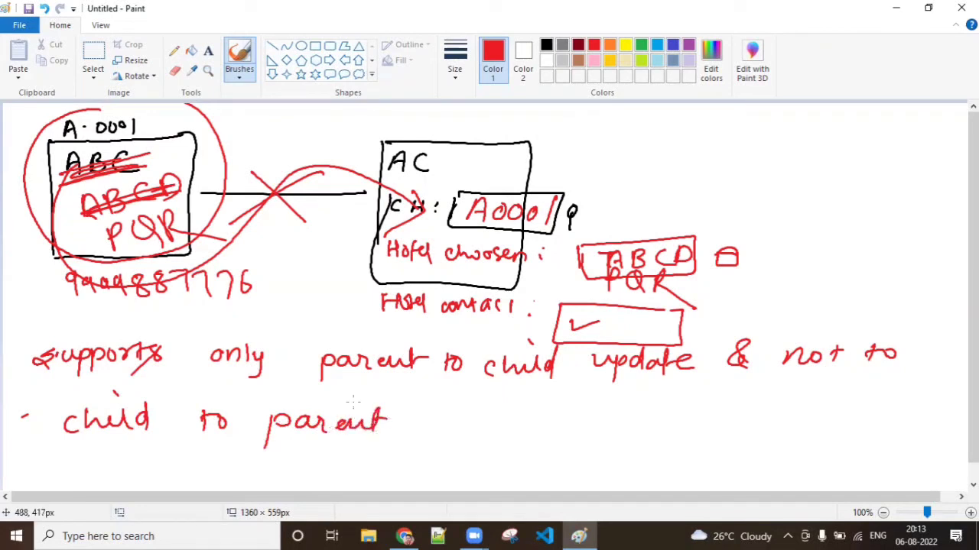